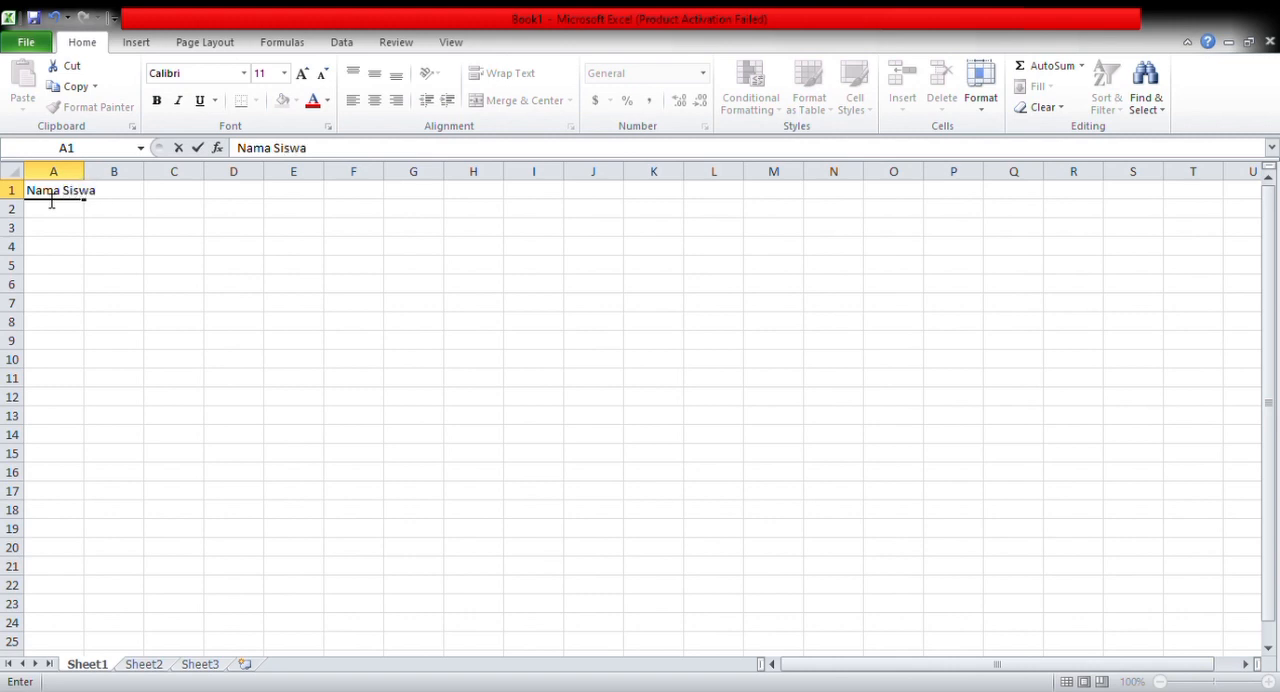
Widen column A to fit its heading and enter the heading "Nilai Tes Hasil Belajar" in cell B1
click(62, 173)
mouse_move(95, 192)
mouse_down()
mouse_move(130, 192)
mouse_move(90, 189)
mouse_move(104, 180)
mouse_up()
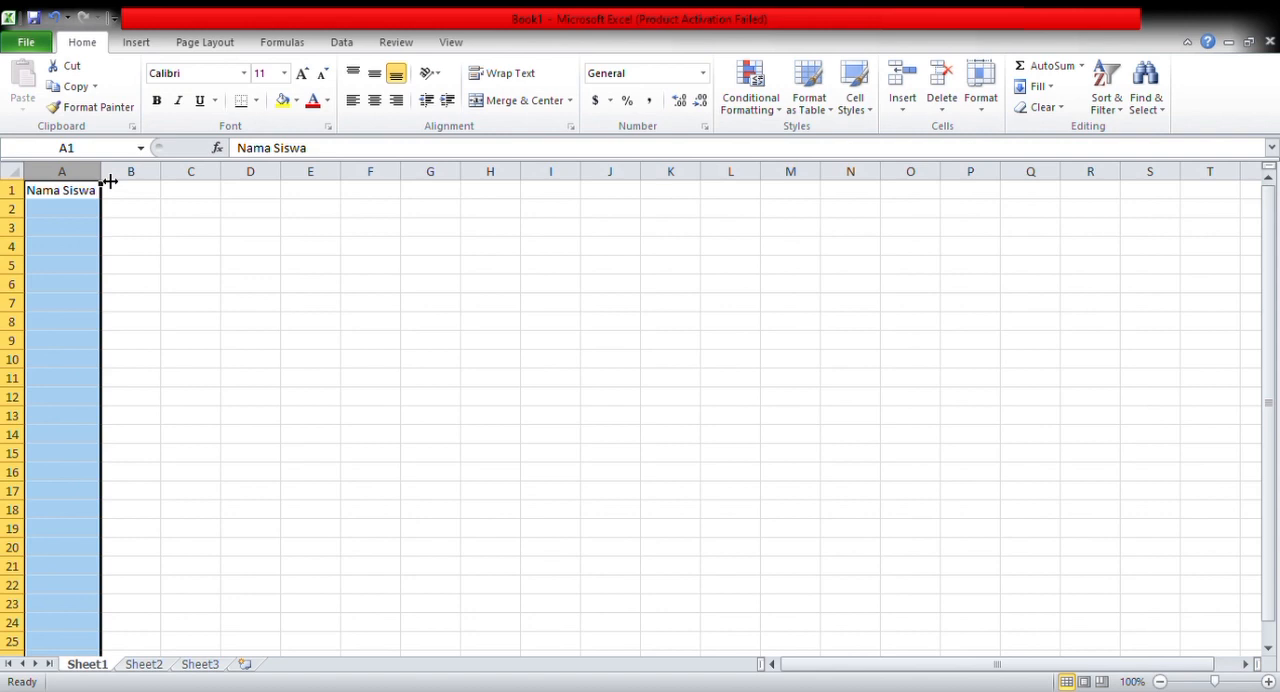
click(126, 199)
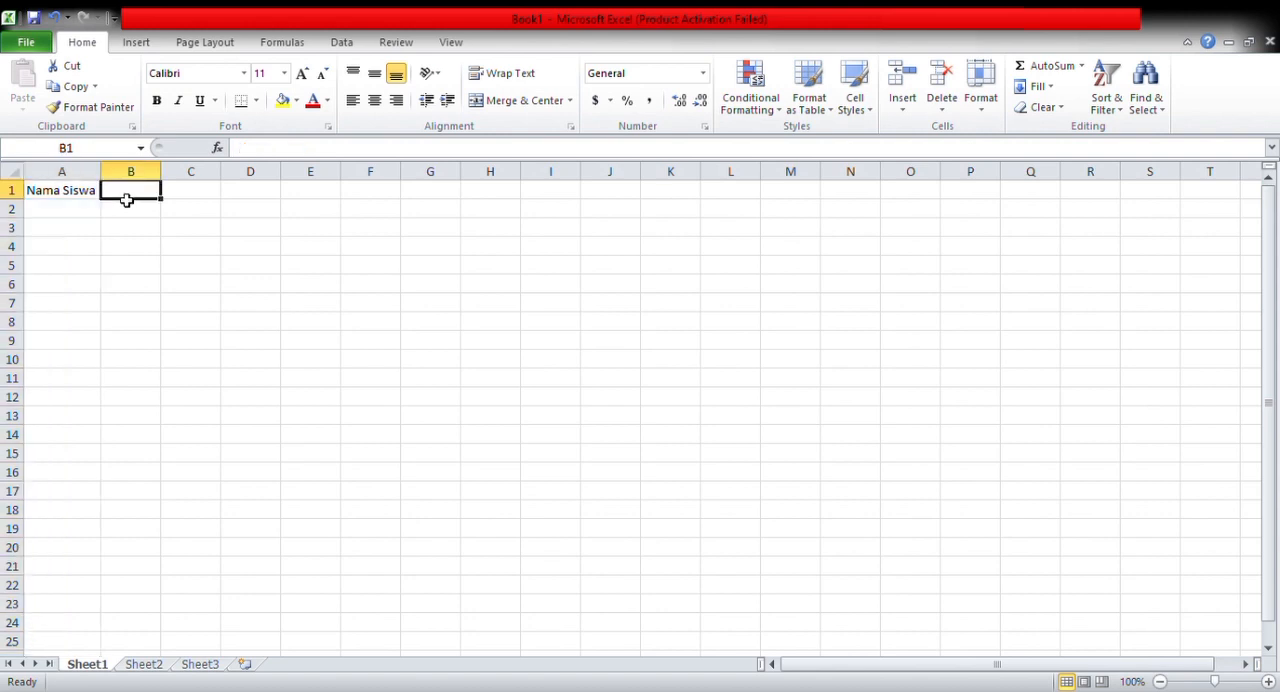
text(Nilai Tes Hasil Belajar)
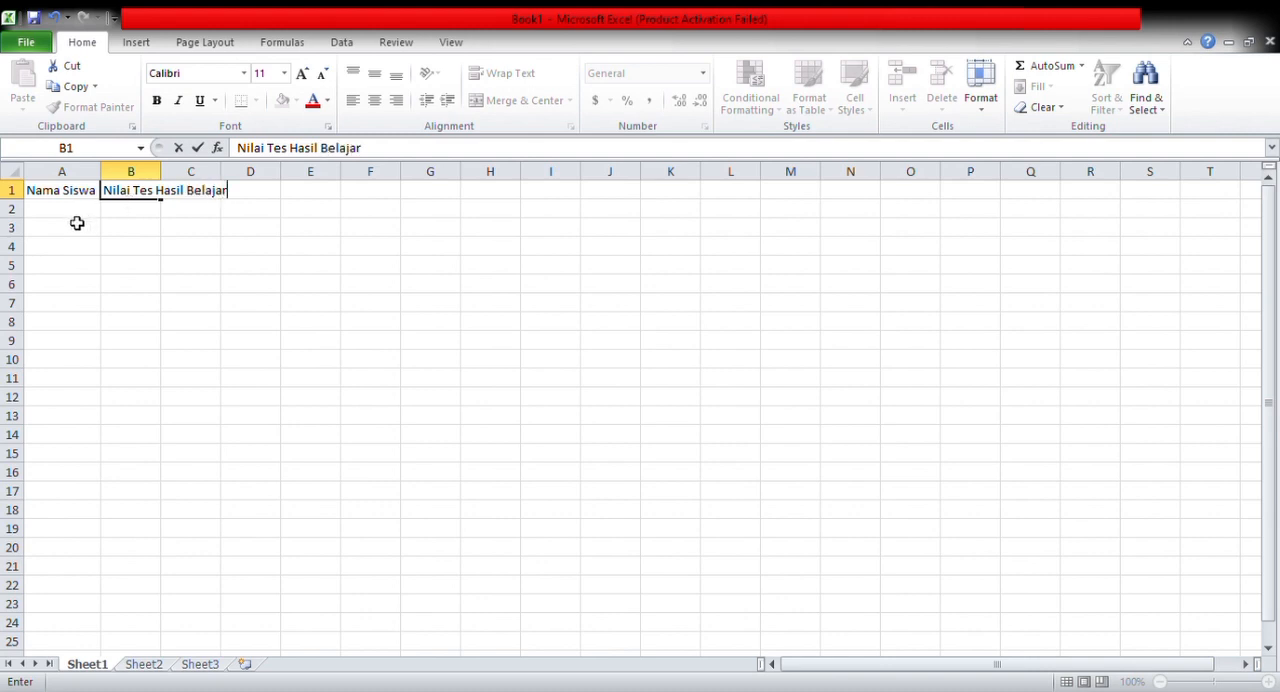
Widen columns B and C to fit the B1 heading and enter the heading "KBM 75" in cell C1
mouse_move(173, 187)
mouse_down()
mouse_move(222, 187)
mouse_move(185, 190)
mouse_move(164, 174)
mouse_move(323, 183)
mouse_move(240, 178)
mouse_up()
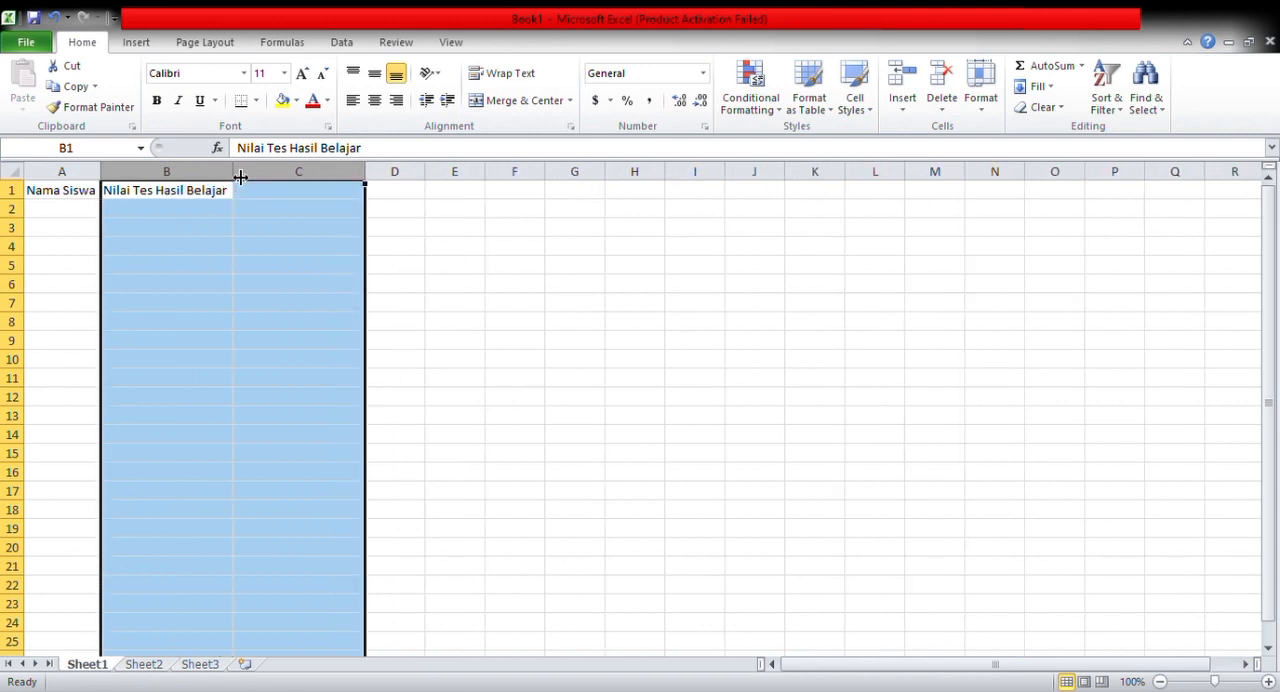
click(258, 210)
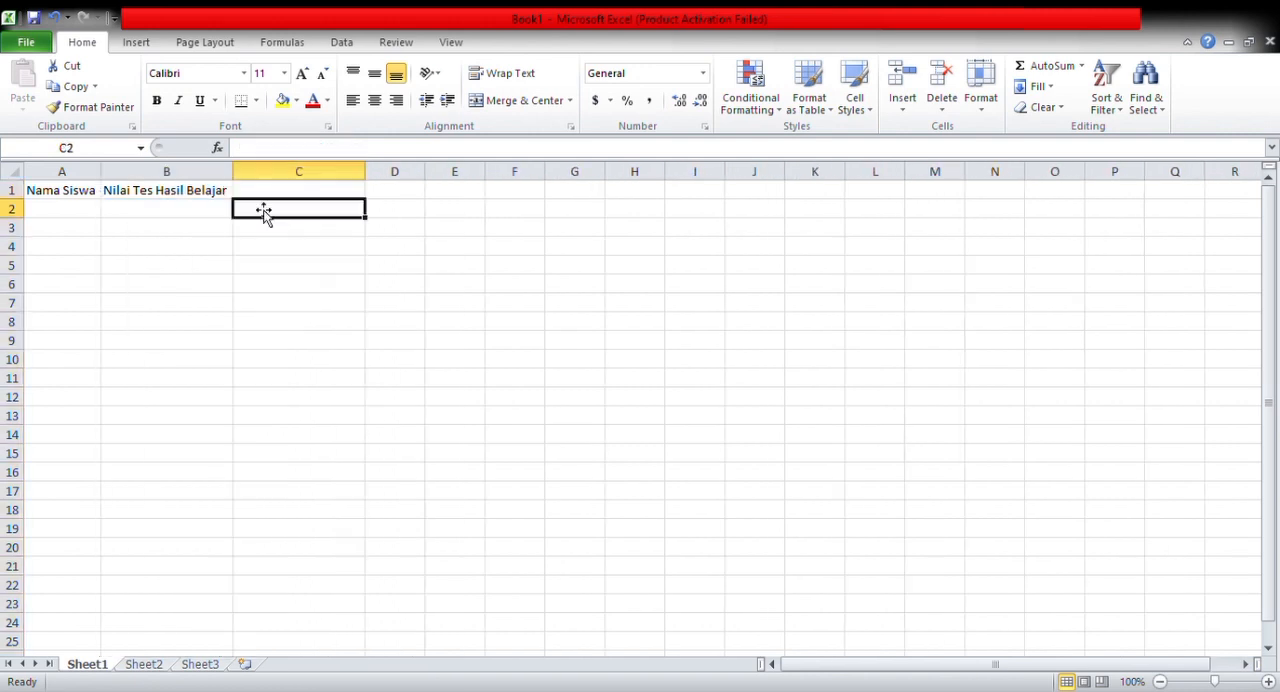
click(268, 193)
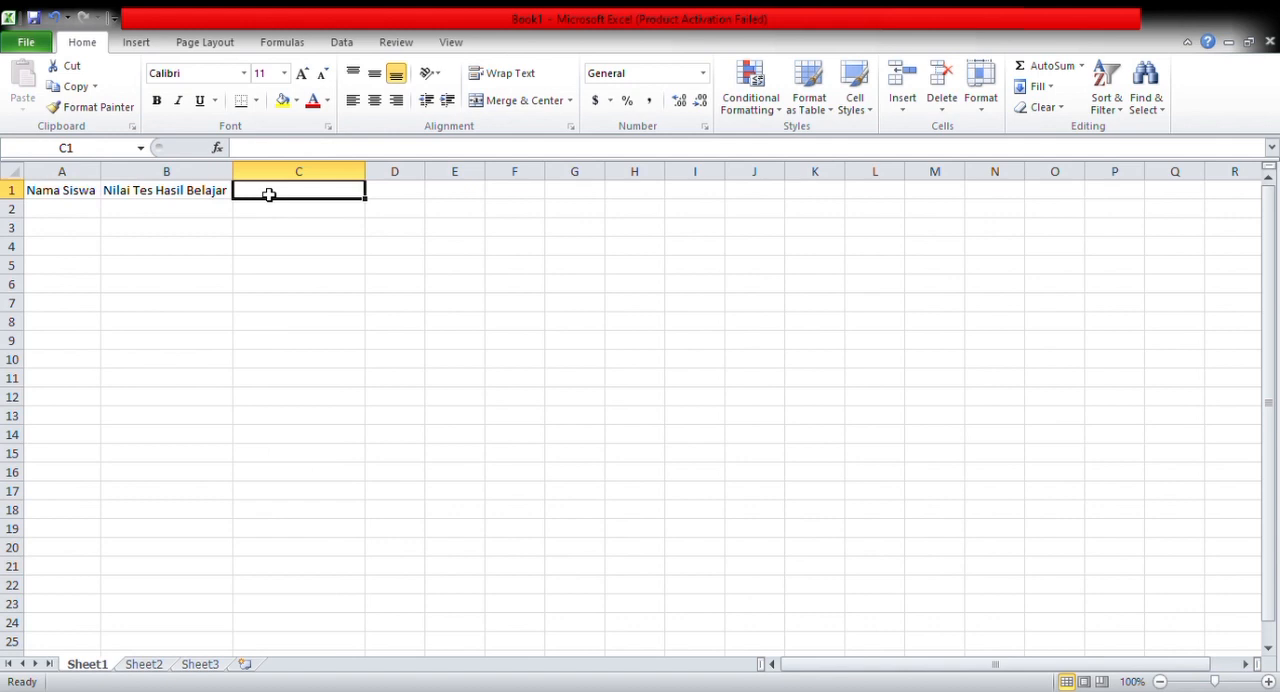
text(KBM)
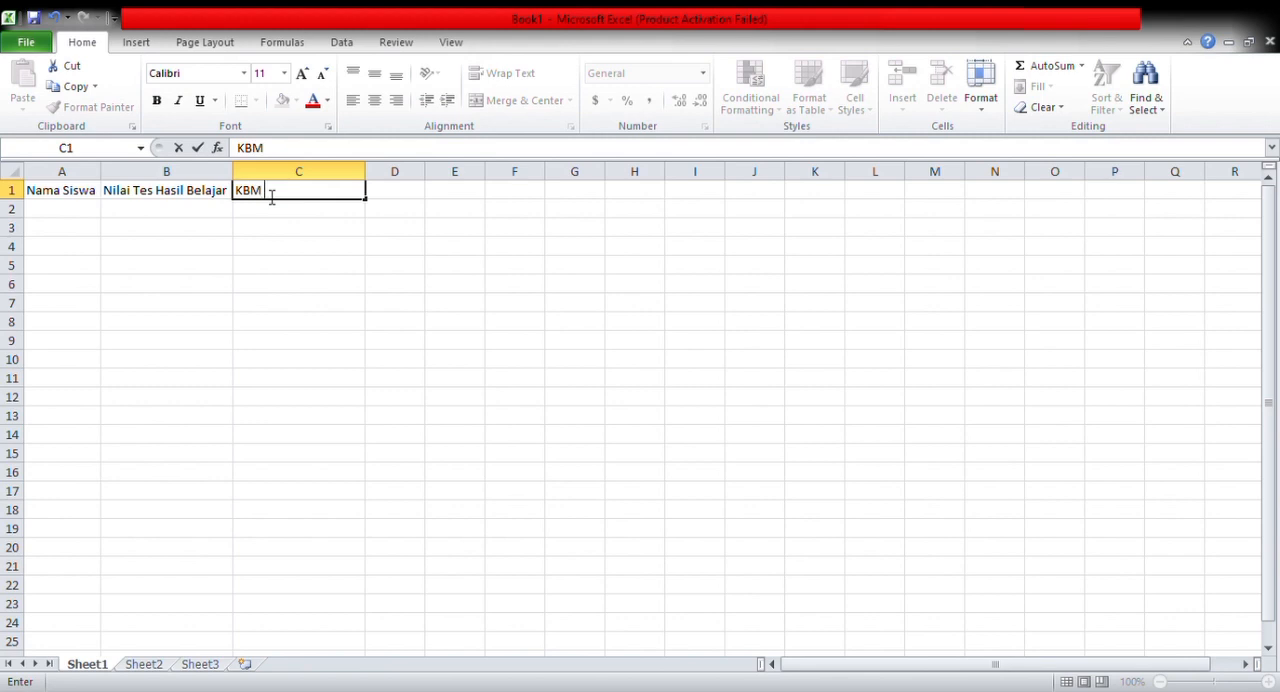
text( 75)
Enter the first three students' names in cells A2 to A4 under the Nama Siswa heading
click(62, 214)
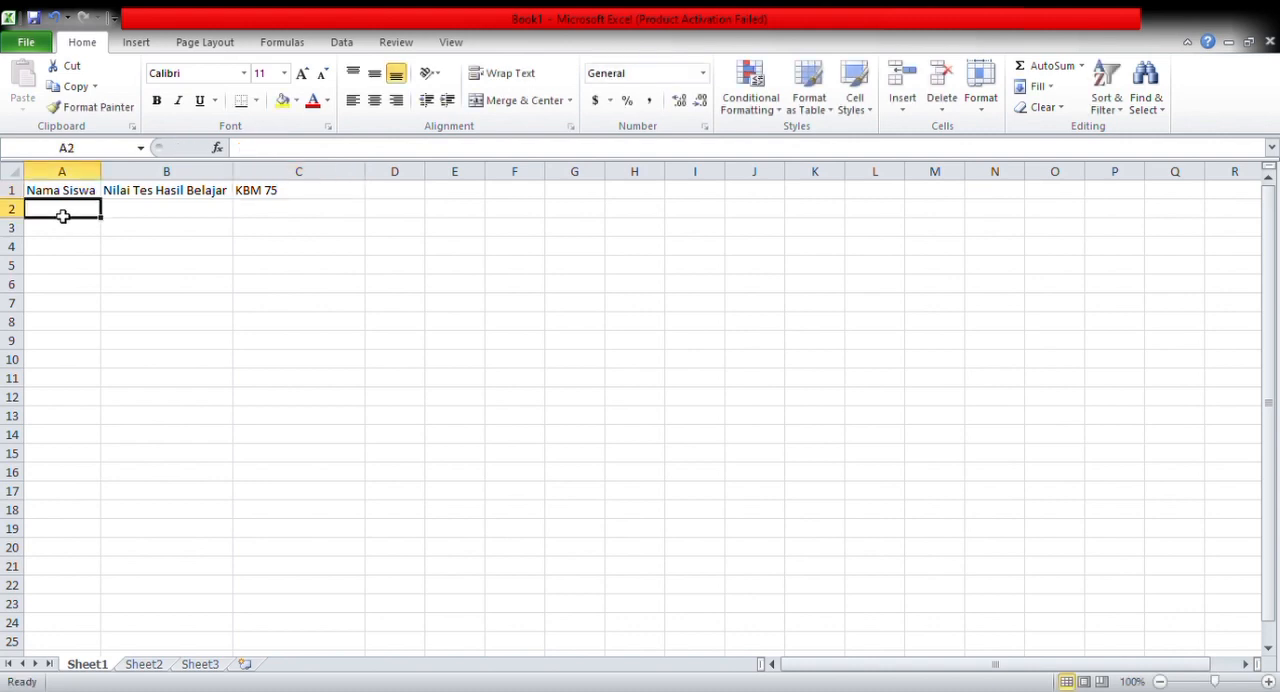
text(Hartini)
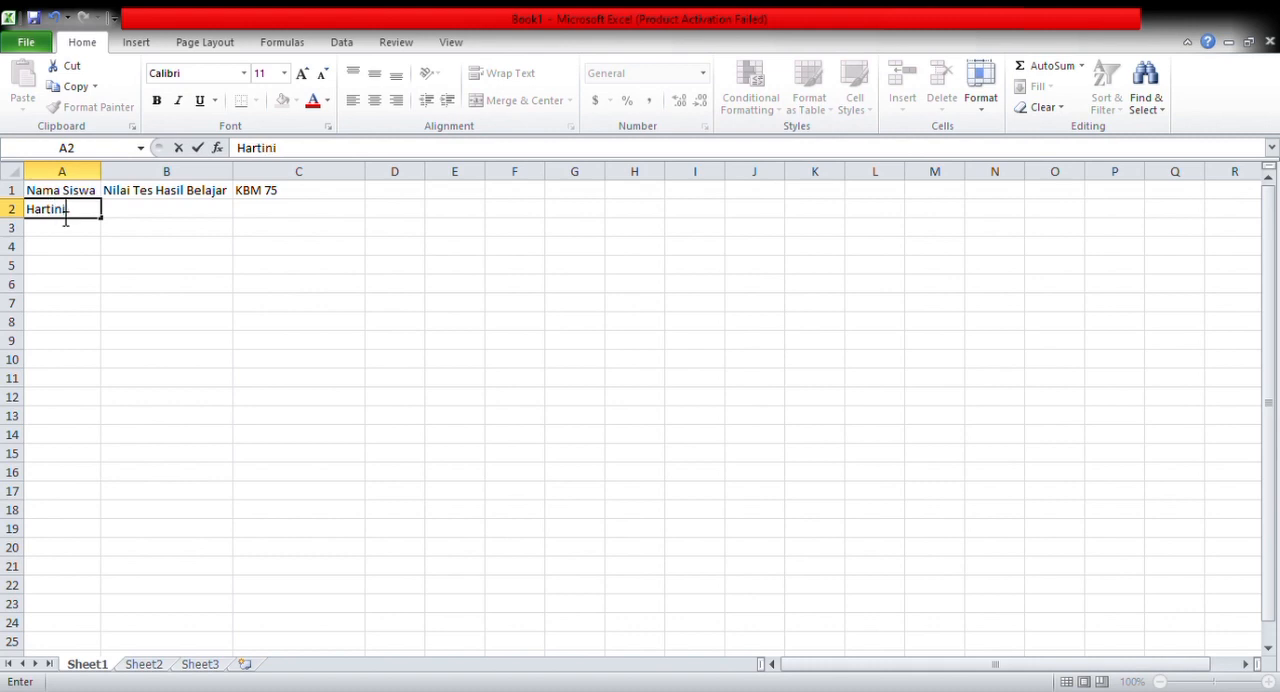
click(57, 234)
text(dwitri)
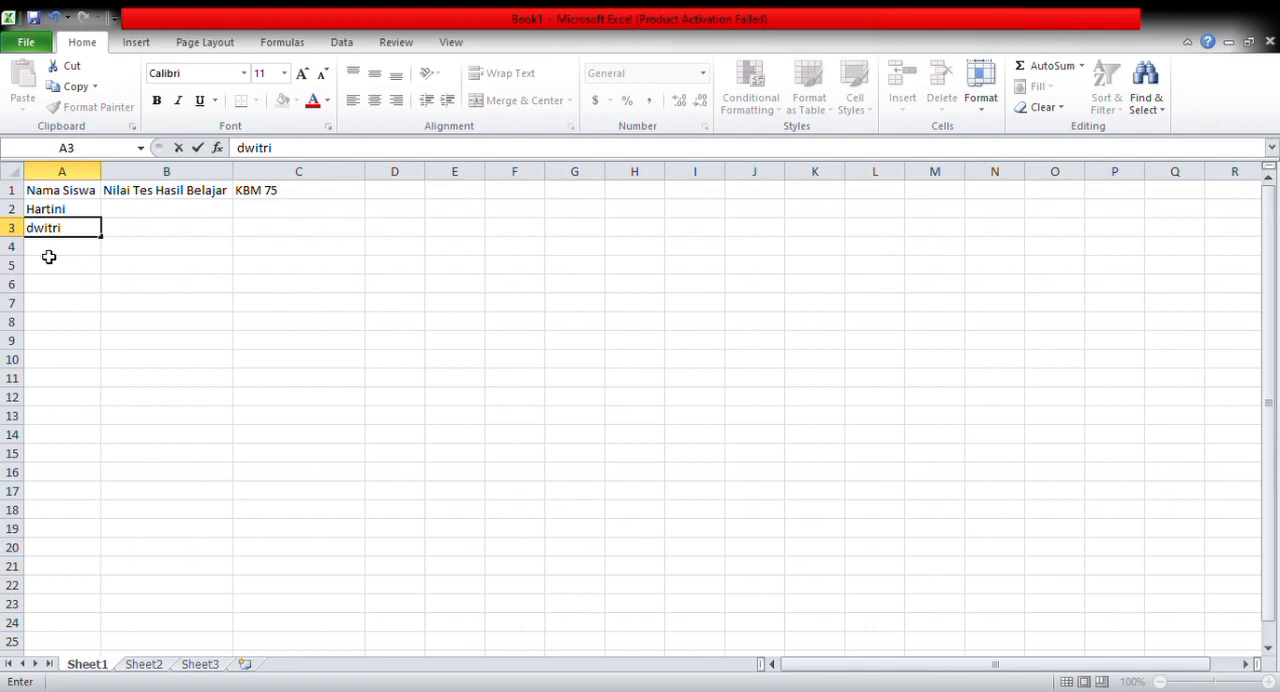
key(Return)
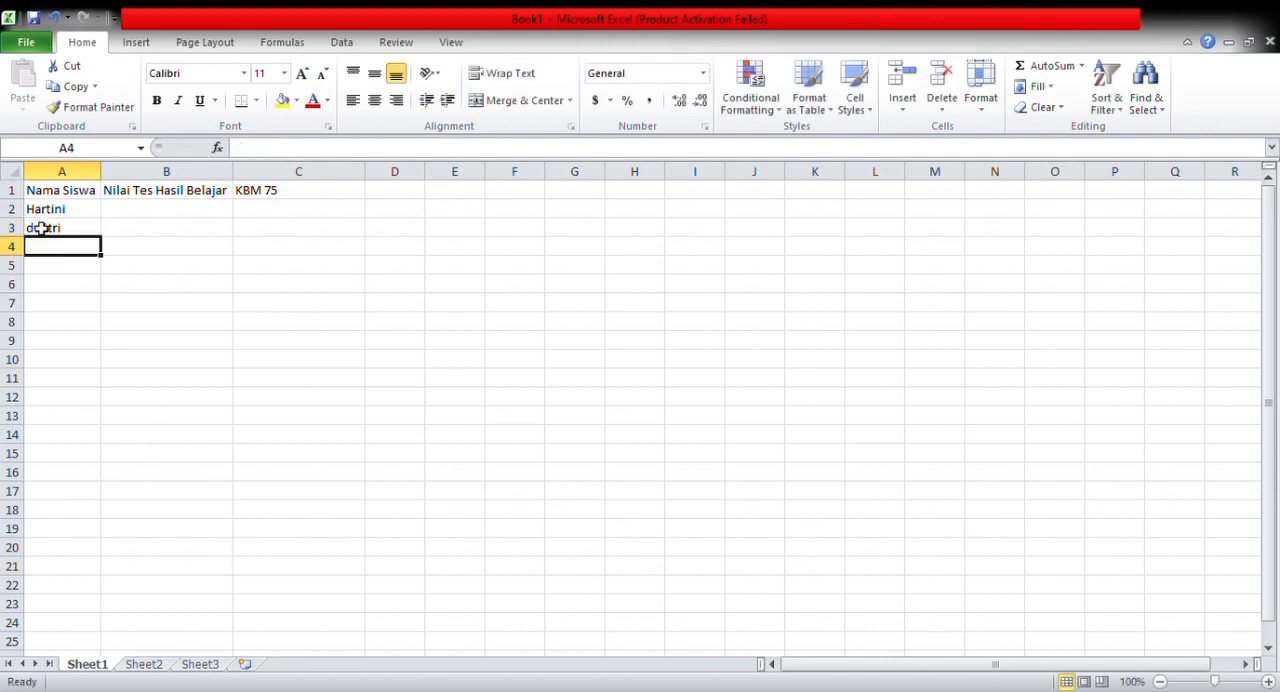
text(In)
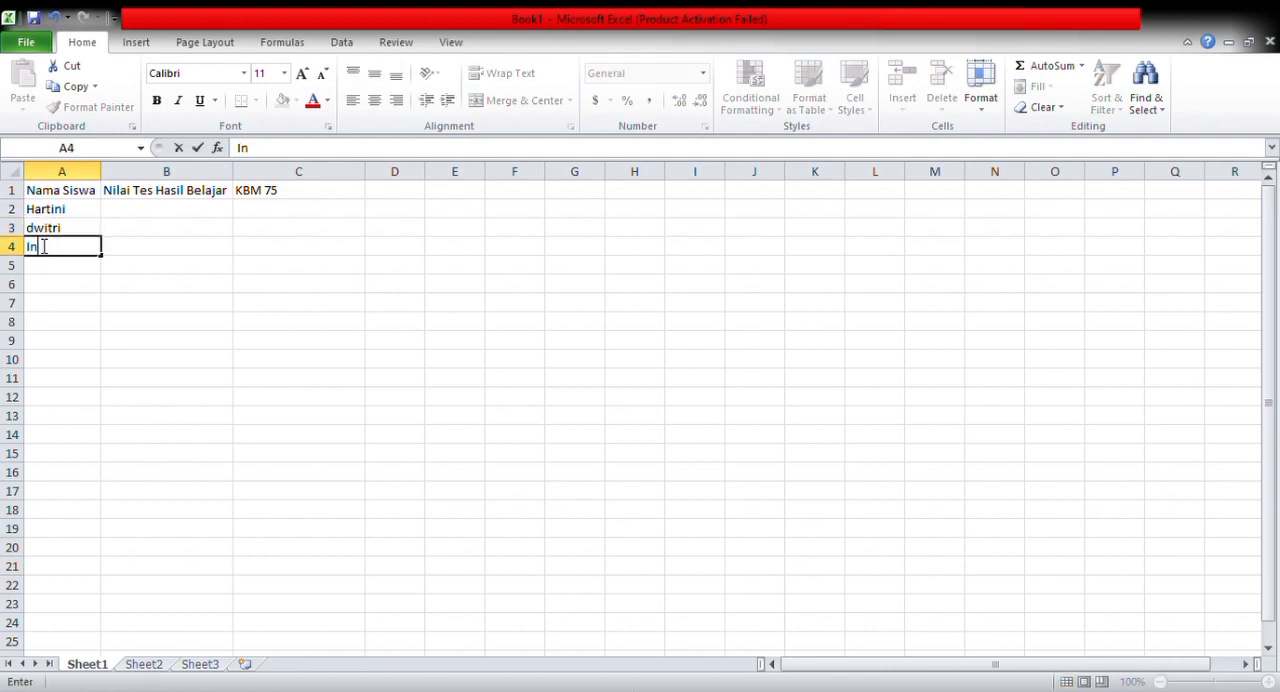
text(dah)
Enter the next three students' names in cells A5 to A7 of the Nama Siswa column
click(46, 268)
text(Permata)
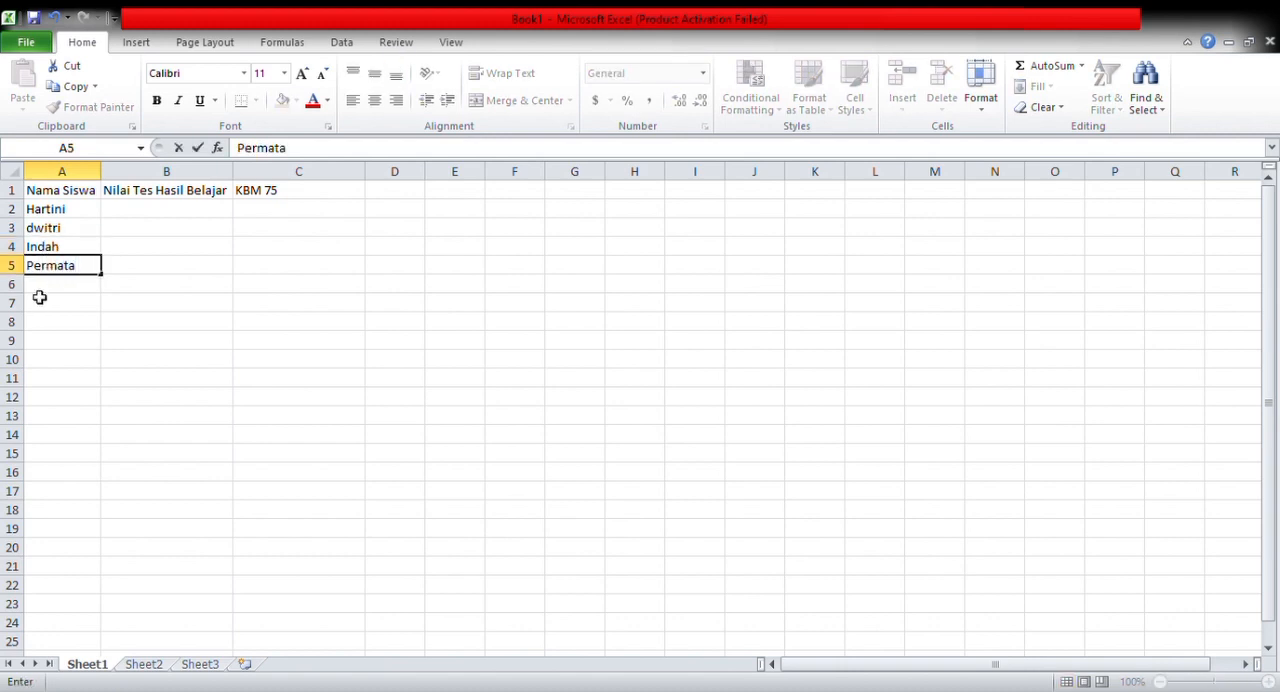
click(44, 291)
text(Saei)
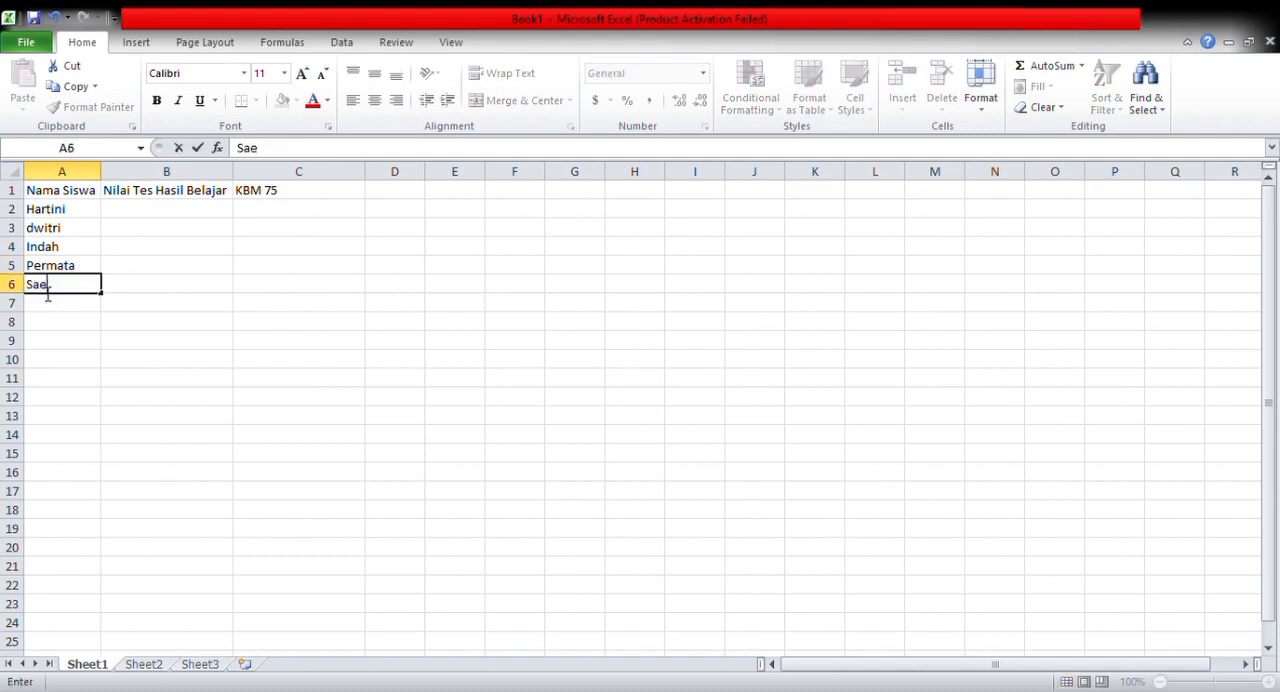
key(BackSpace)
key(BackSpace)
text(ri)
click(57, 312)
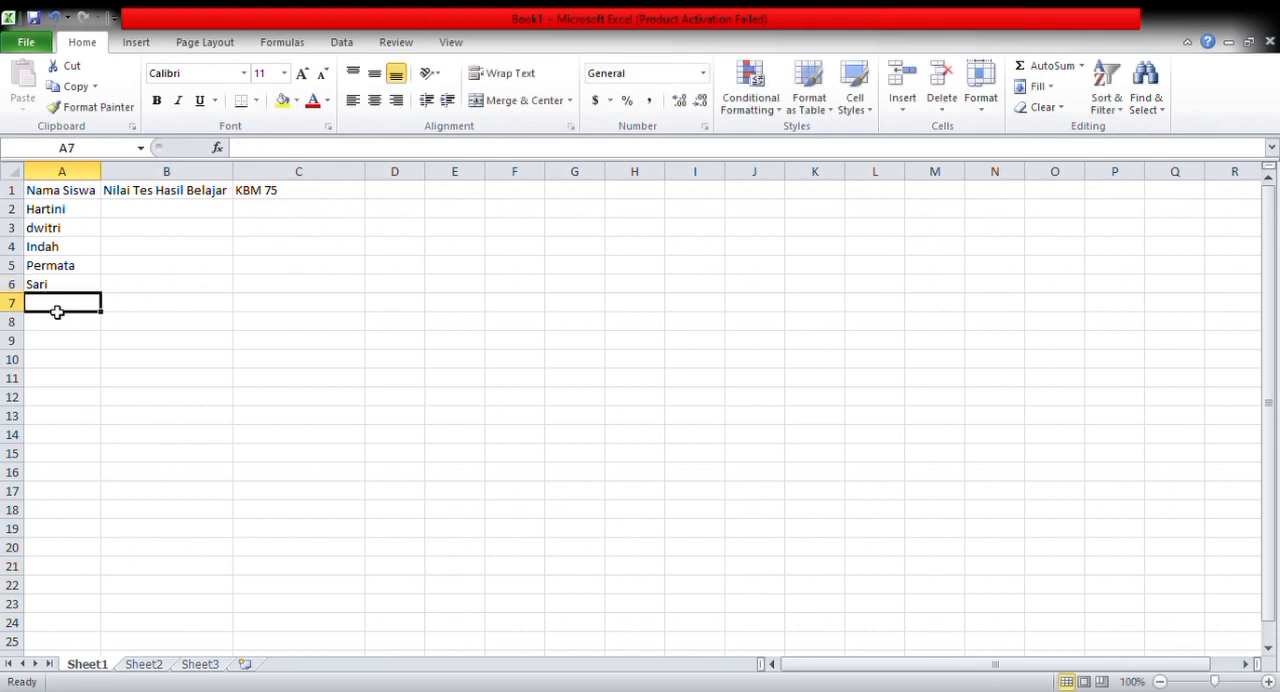
text(Jami)
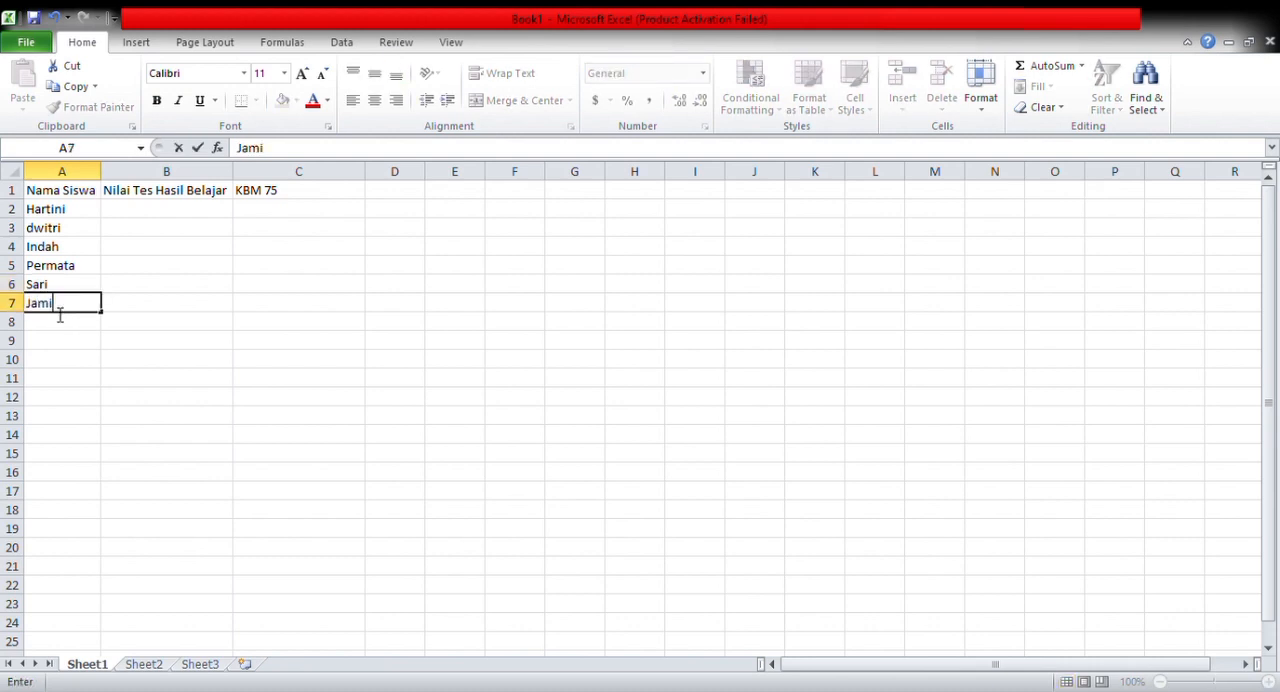
text(ati)
Continue the student list with three more names in cells A8 to A10
click(54, 329)
text(mia)
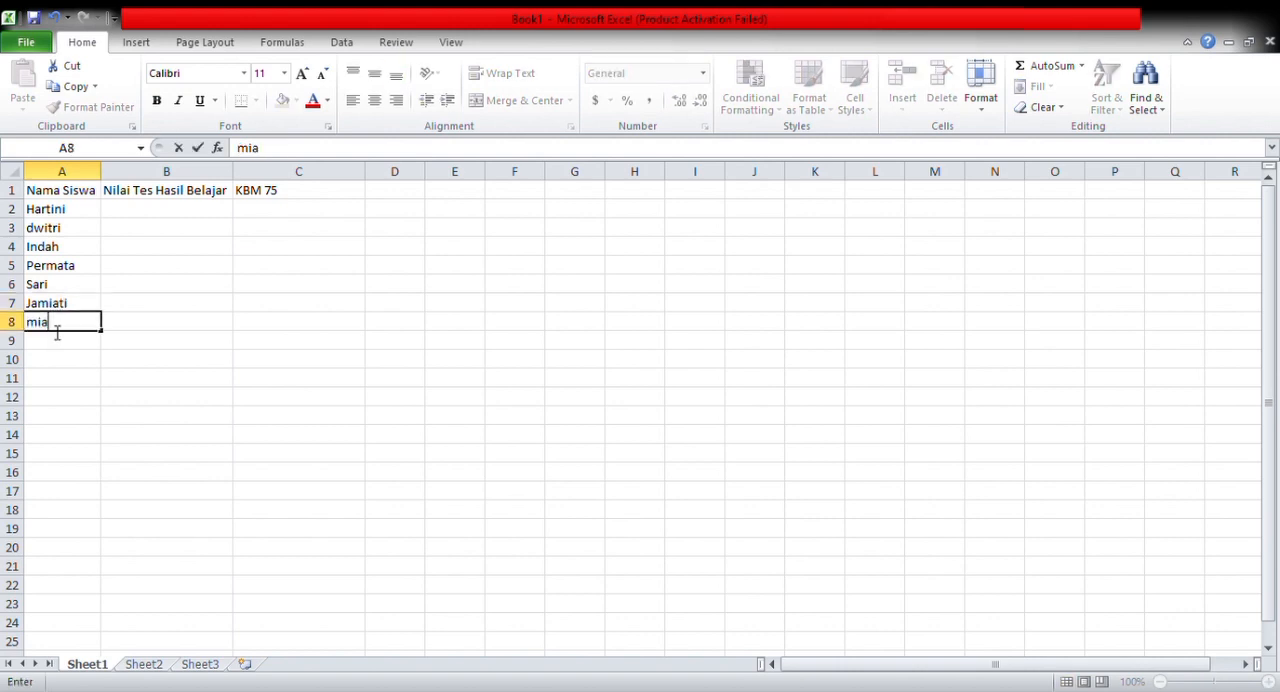
click(50, 344)
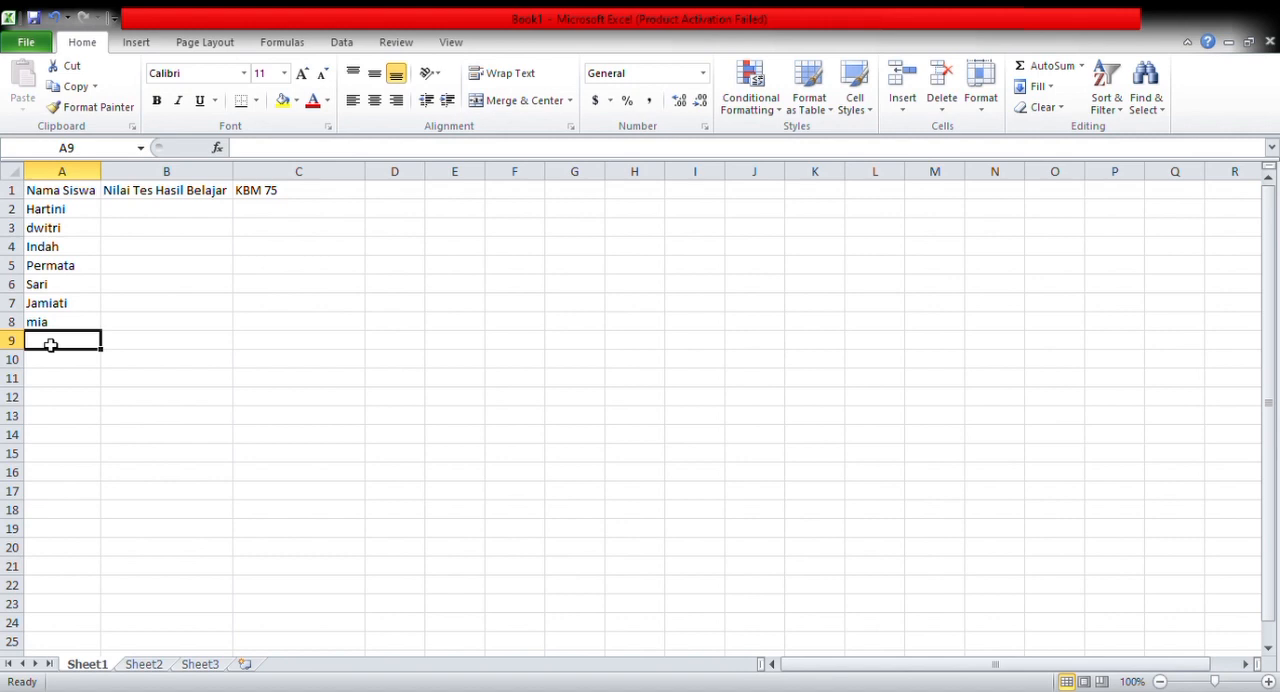
text(ika)
click(52, 366)
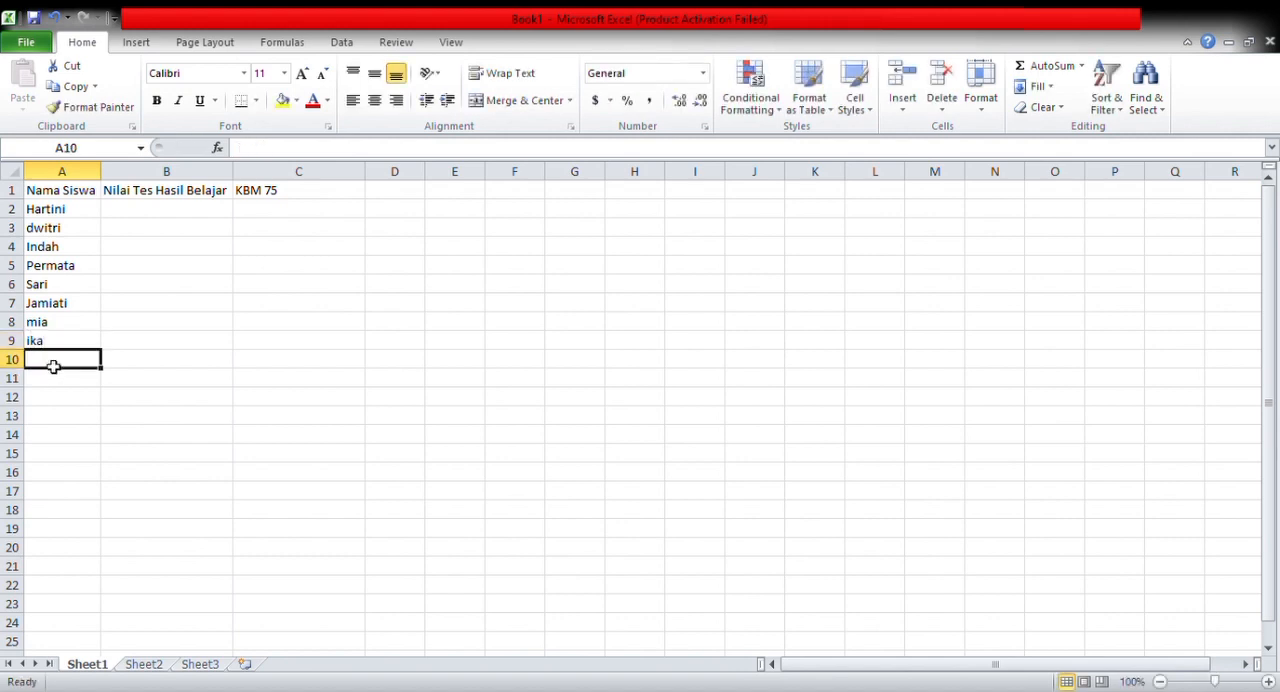
text(nisa)
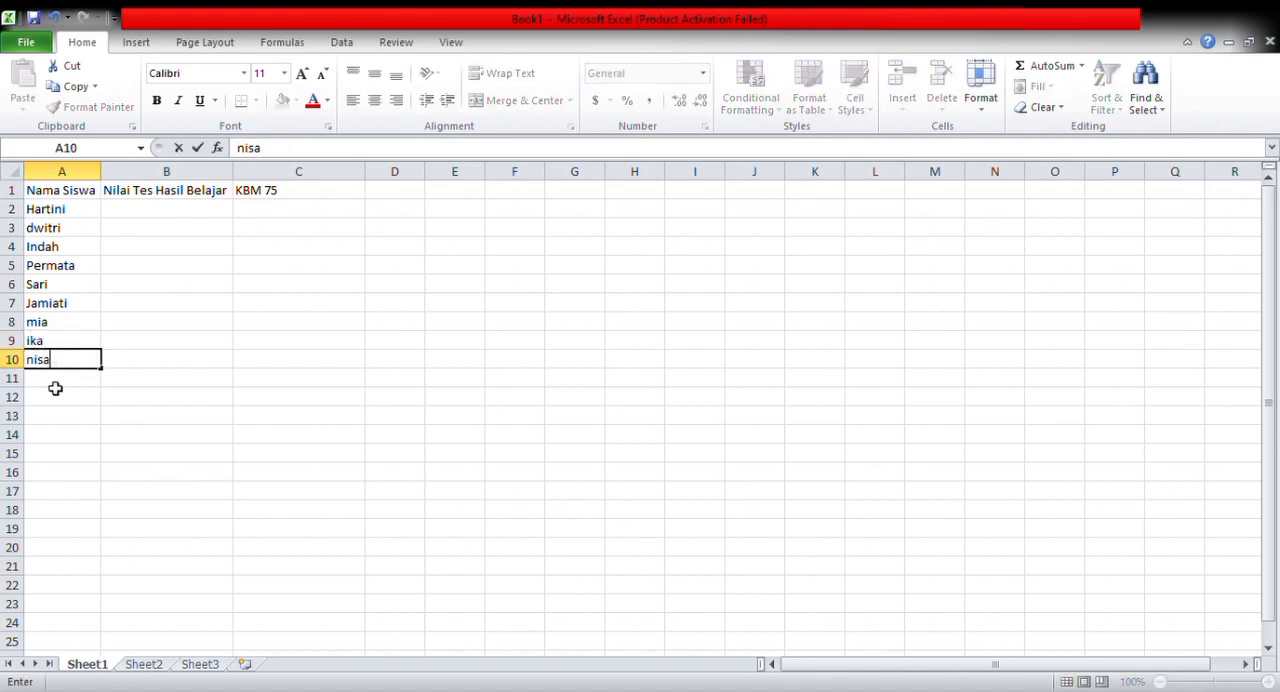
Complete the student list with the last three names in cells A11 to A13
click(52, 386)
text(butet)
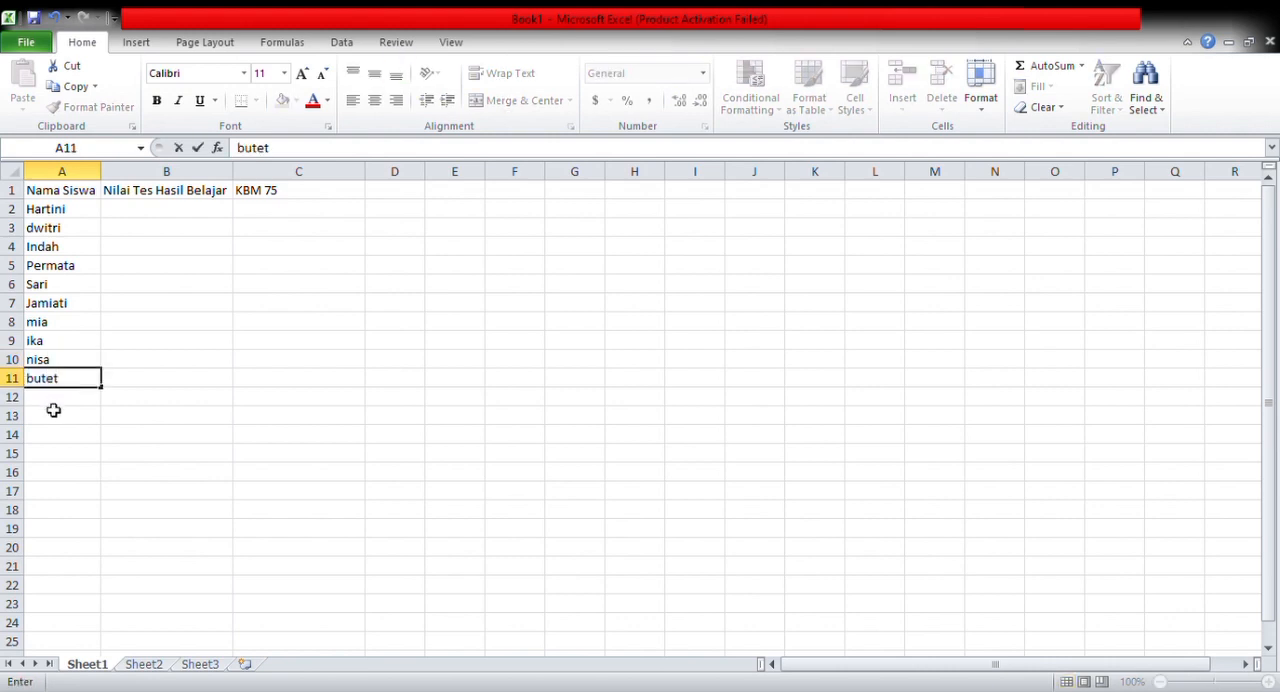
key(Return)
text(n)
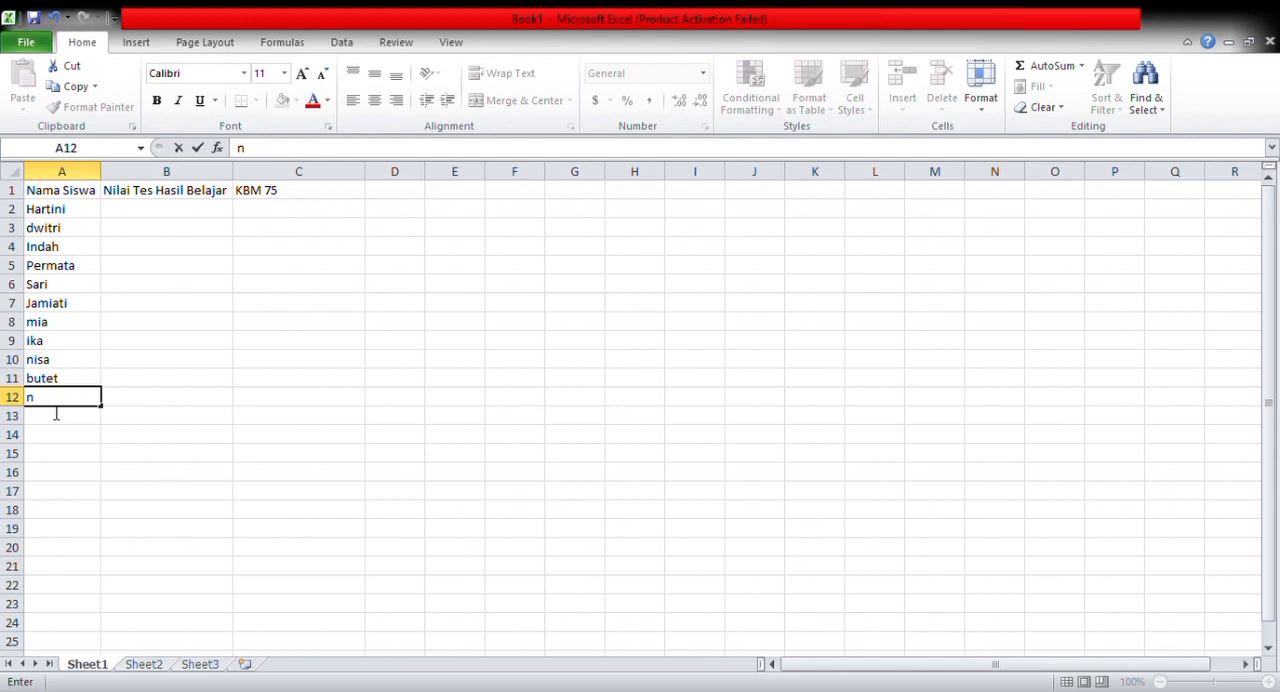
text(essa)
click(52, 423)
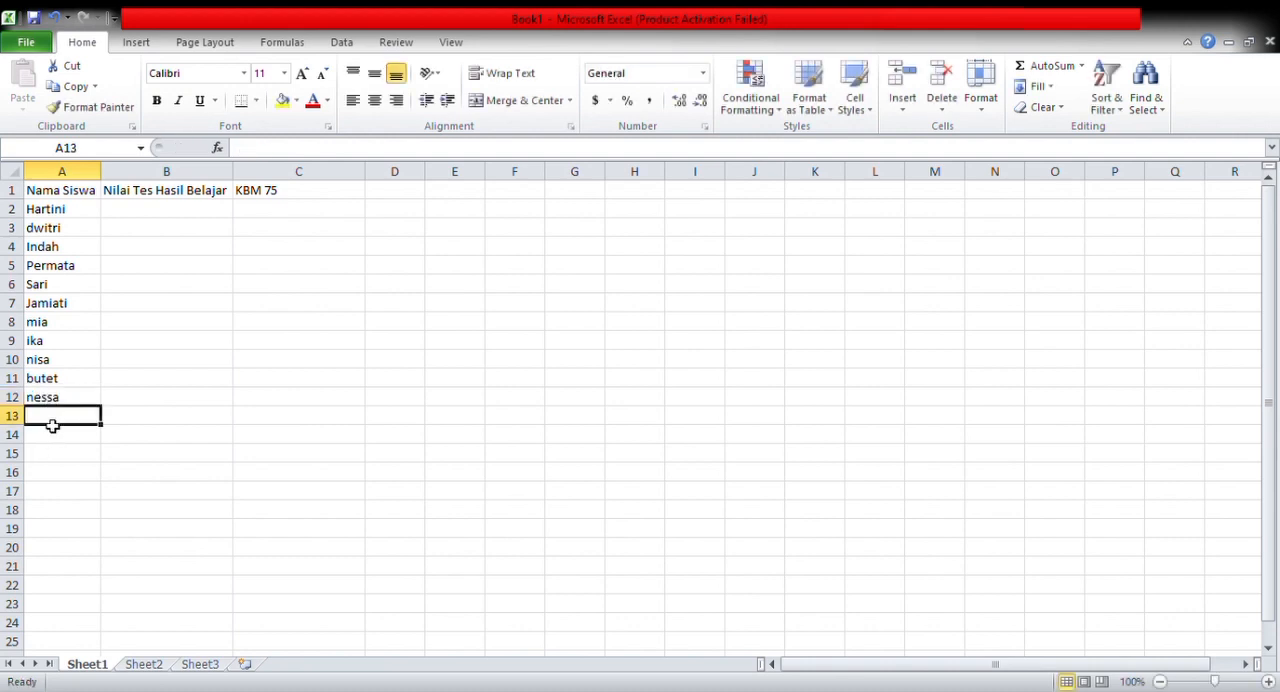
text(zakari)
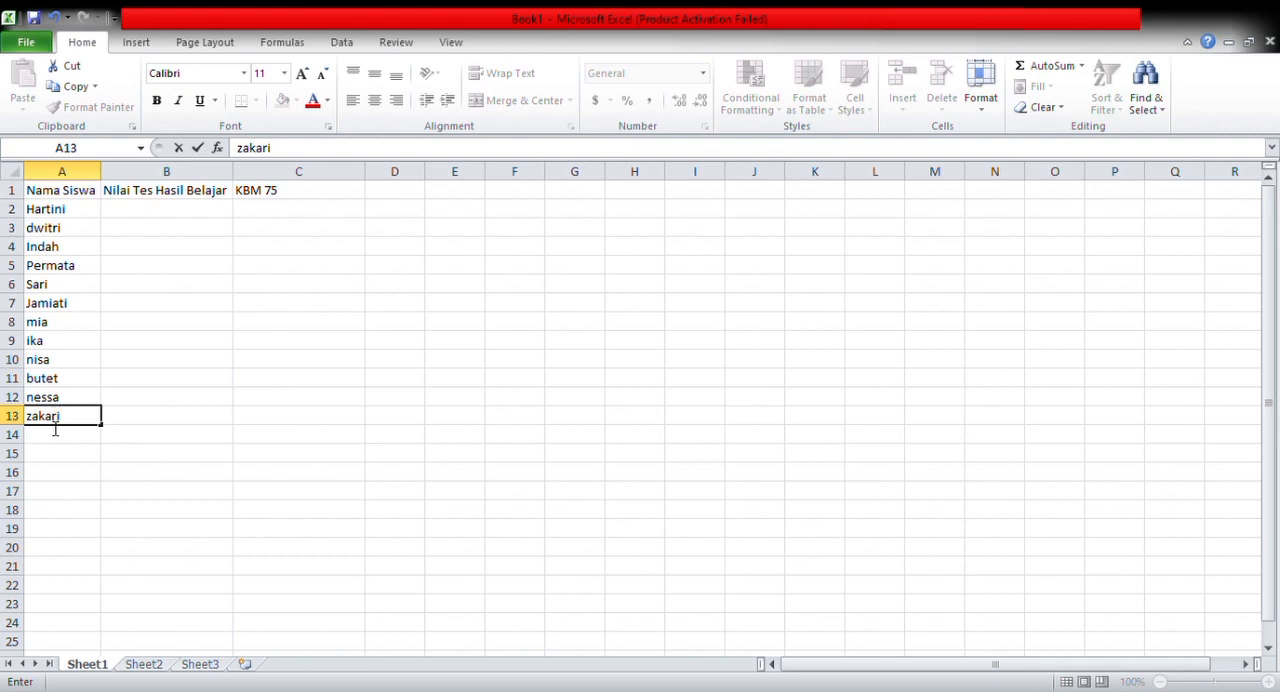
text(ya)
Enter the test scores 70, 75 and 77 in cells B2 to B4 for the first three students
click(151, 227)
click(150, 213)
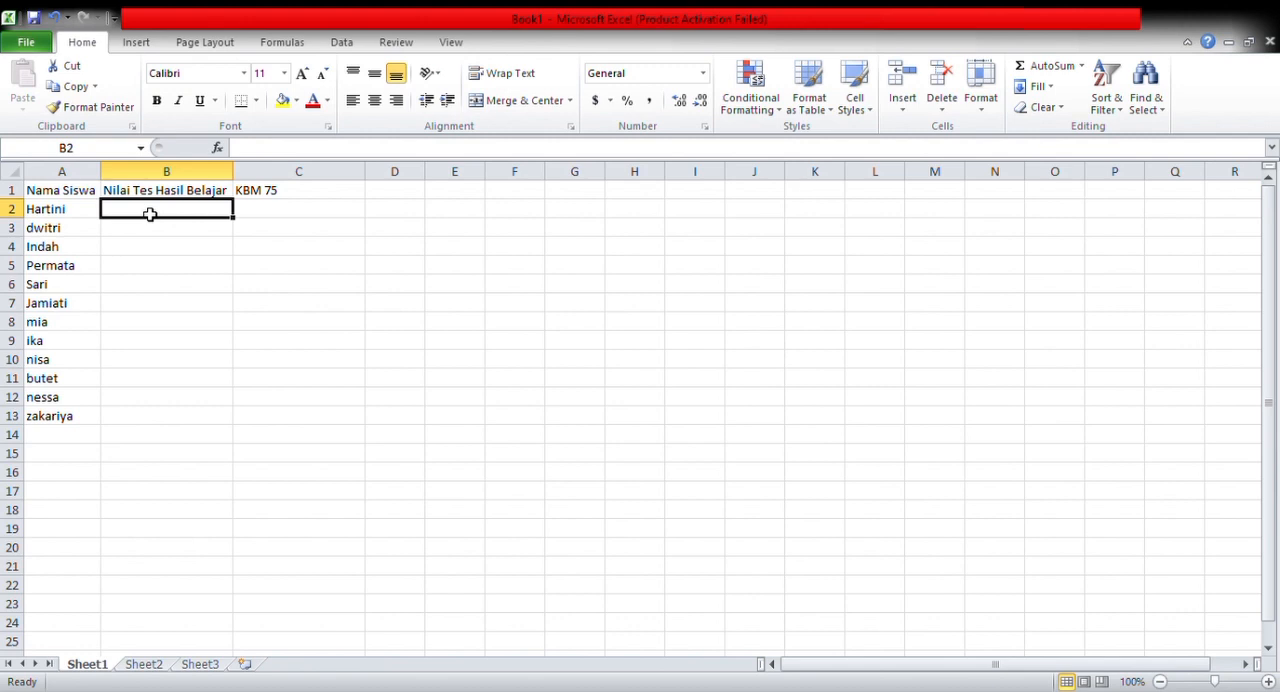
text(70)
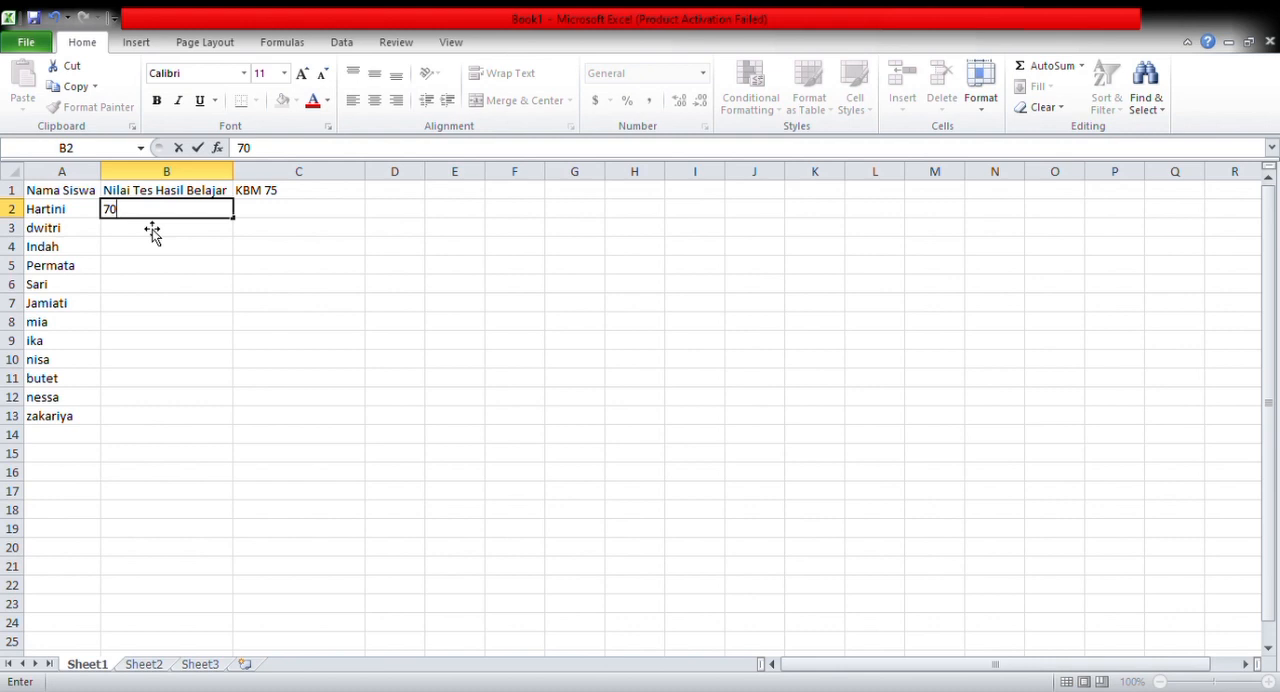
key(Return)
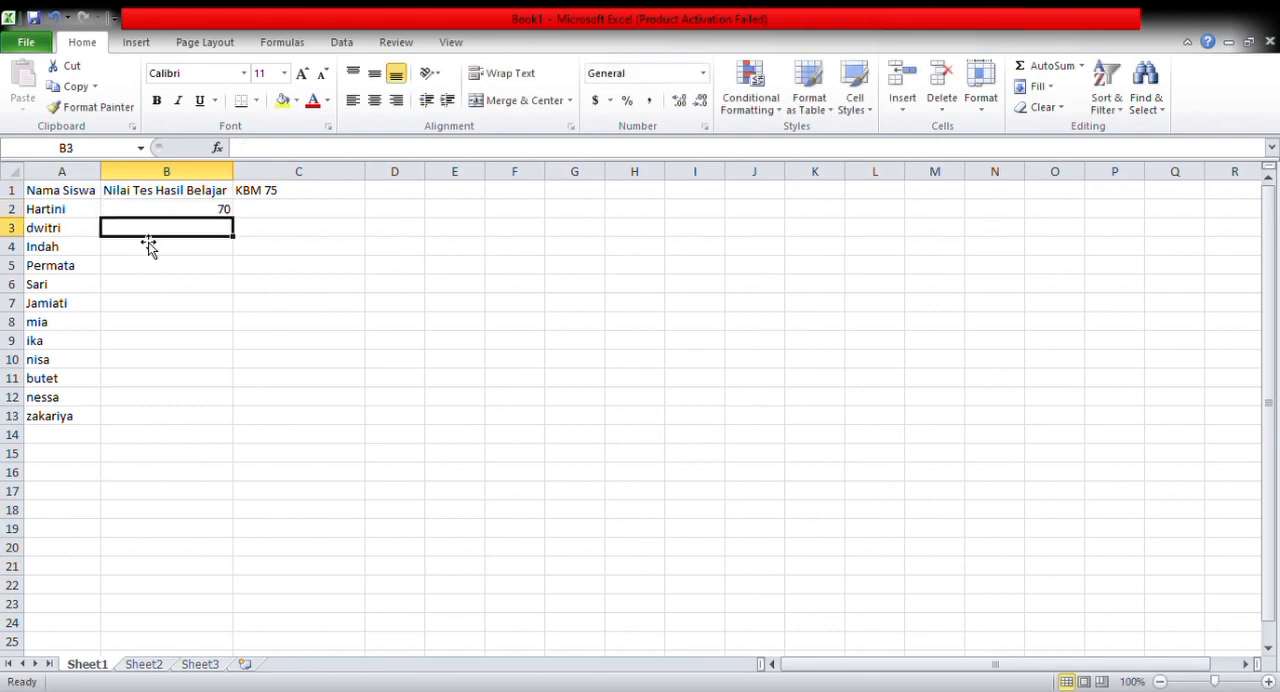
text(75)
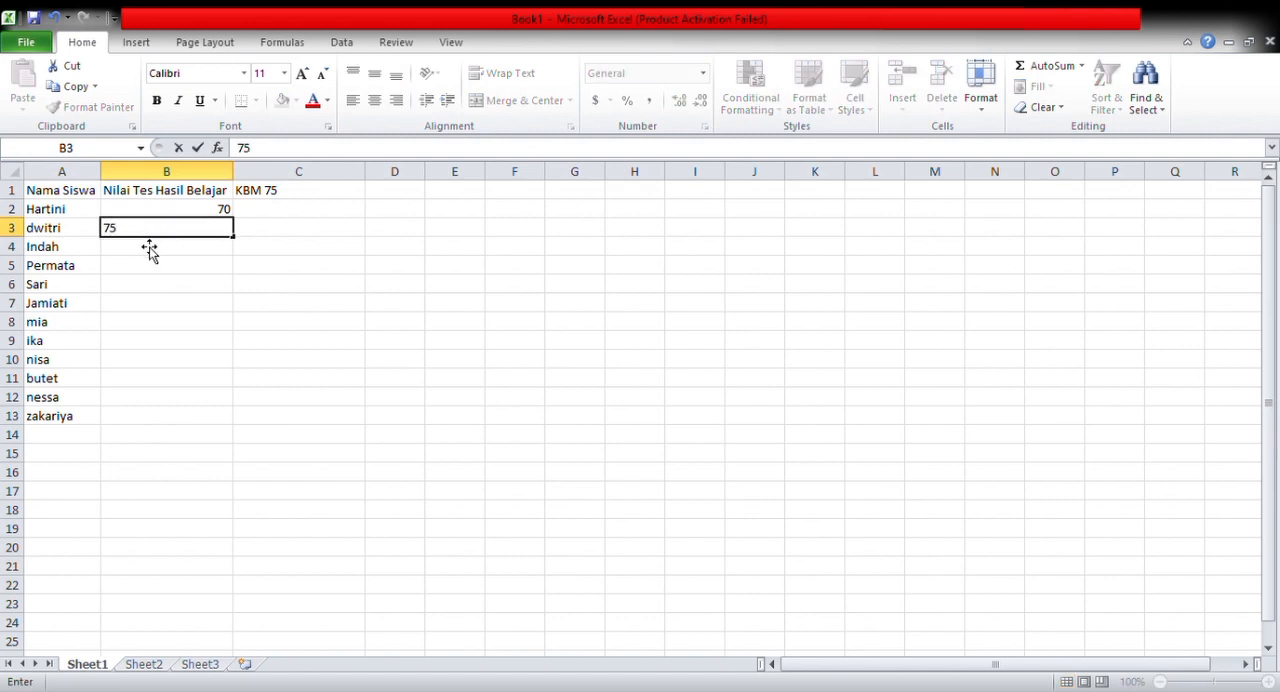
key(Return)
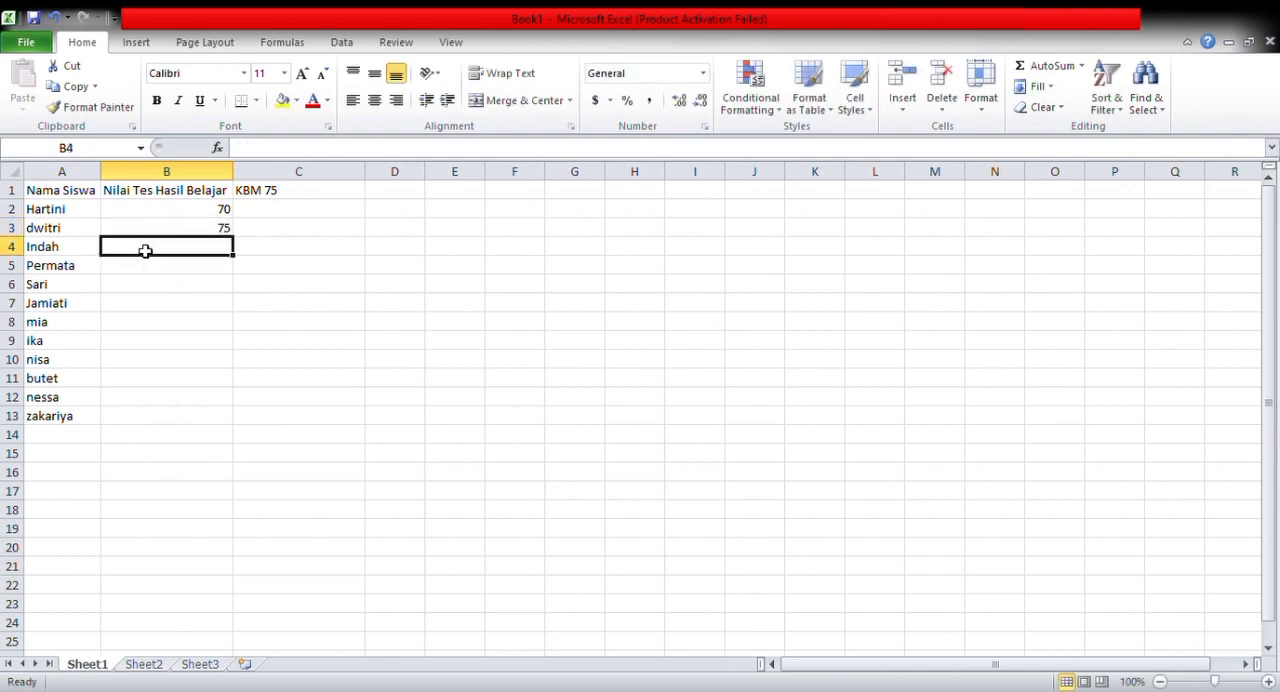
text(77)
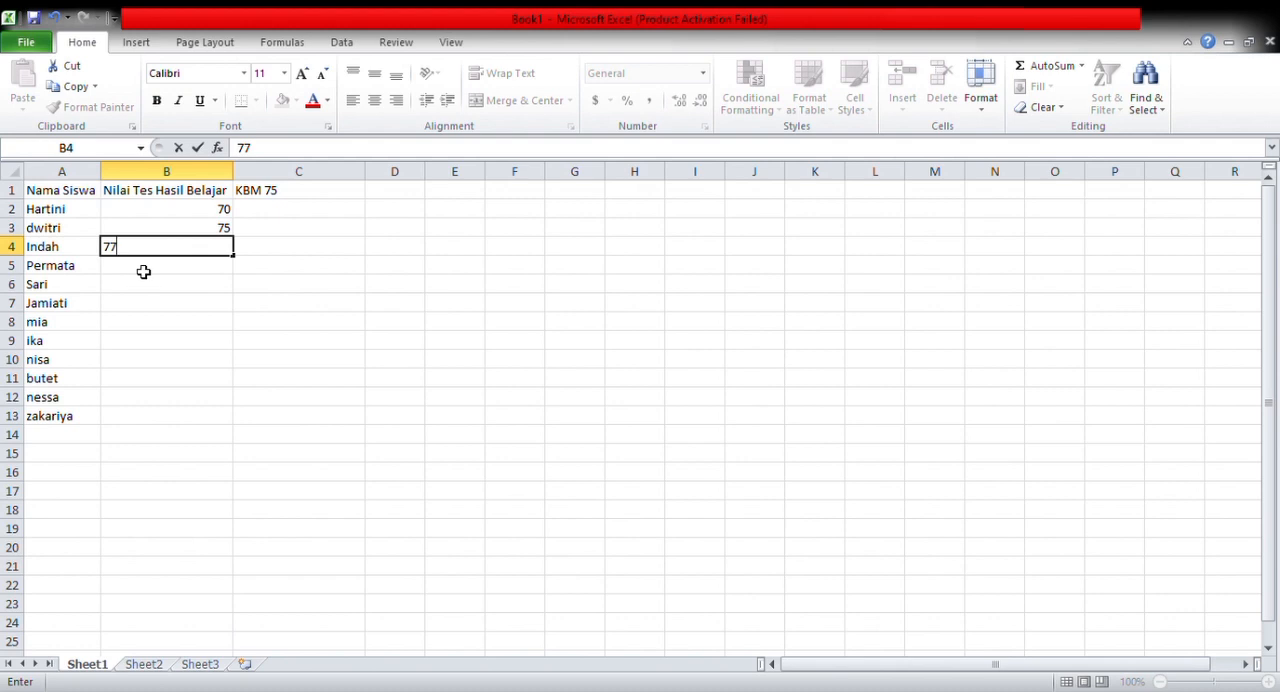
key(Return)
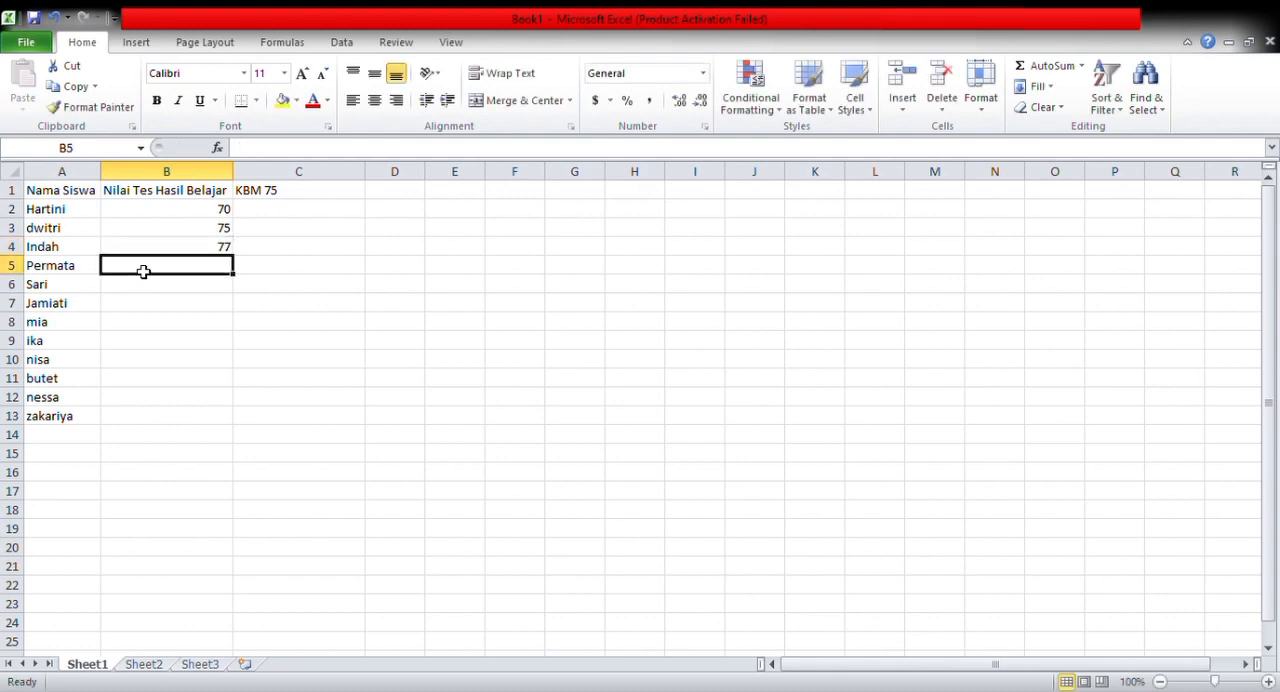
Enter the test scores 70, 65 and 67 in cells B5 to B7 for the next three students
text(70)
key(Return)
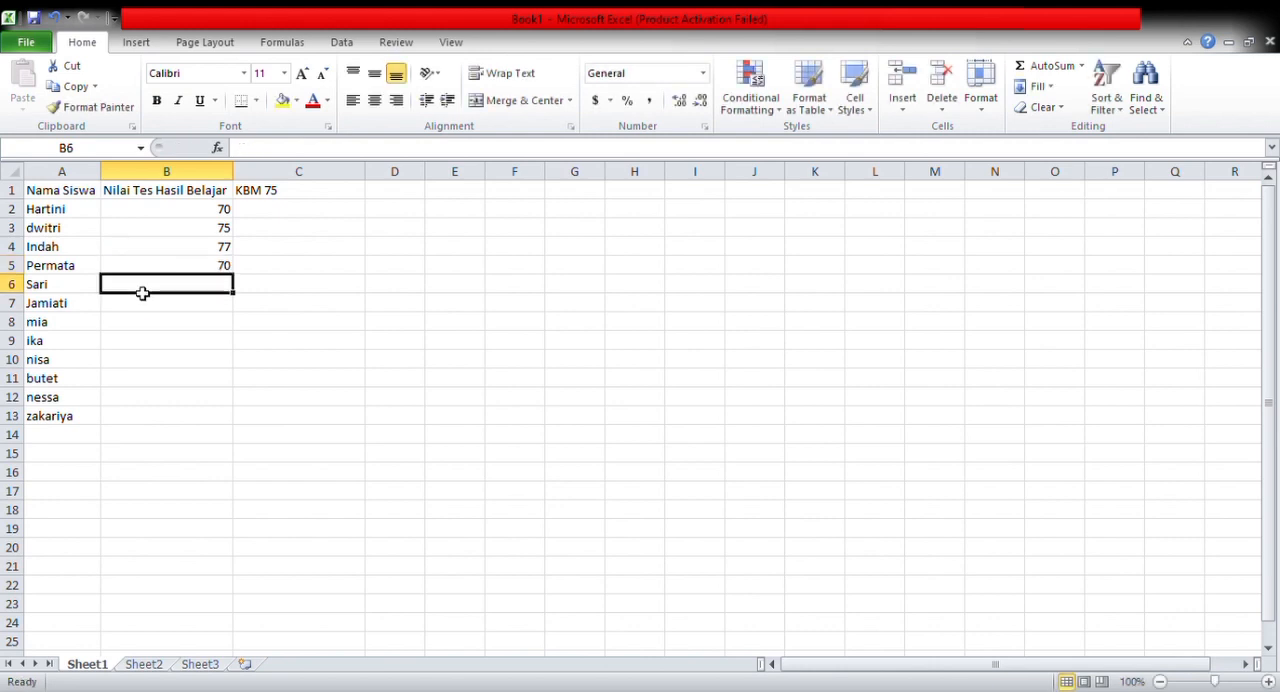
text(65)
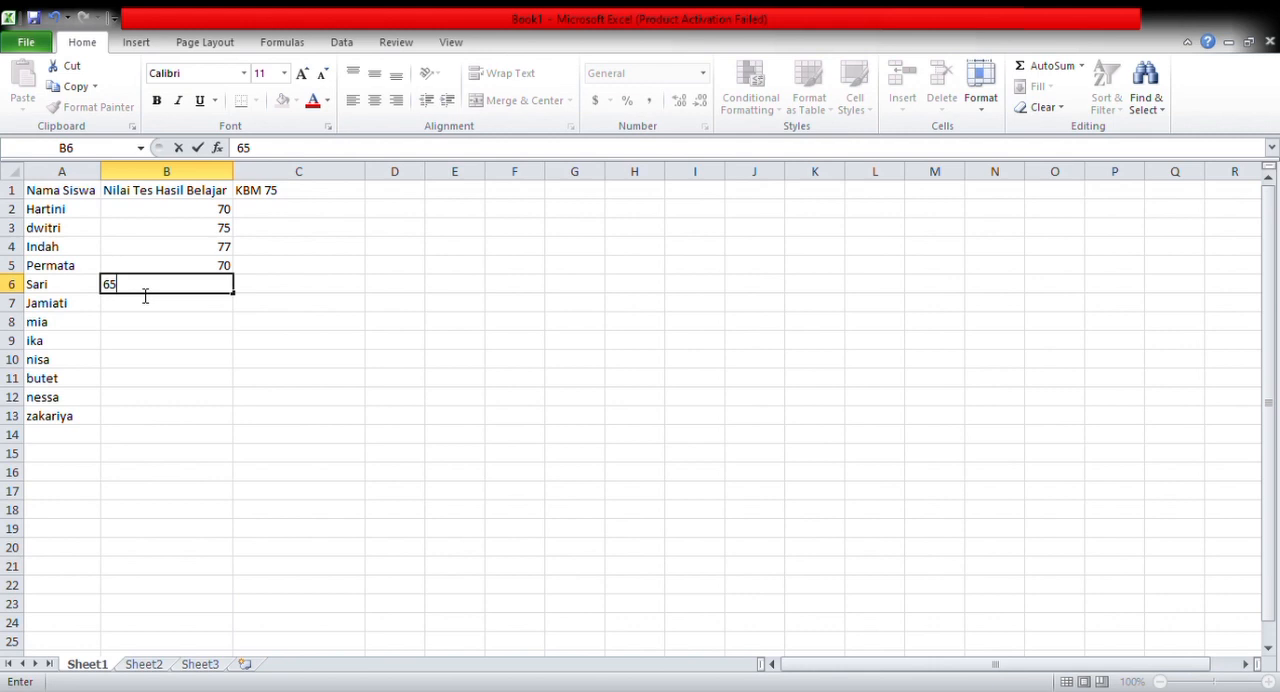
key(Return)
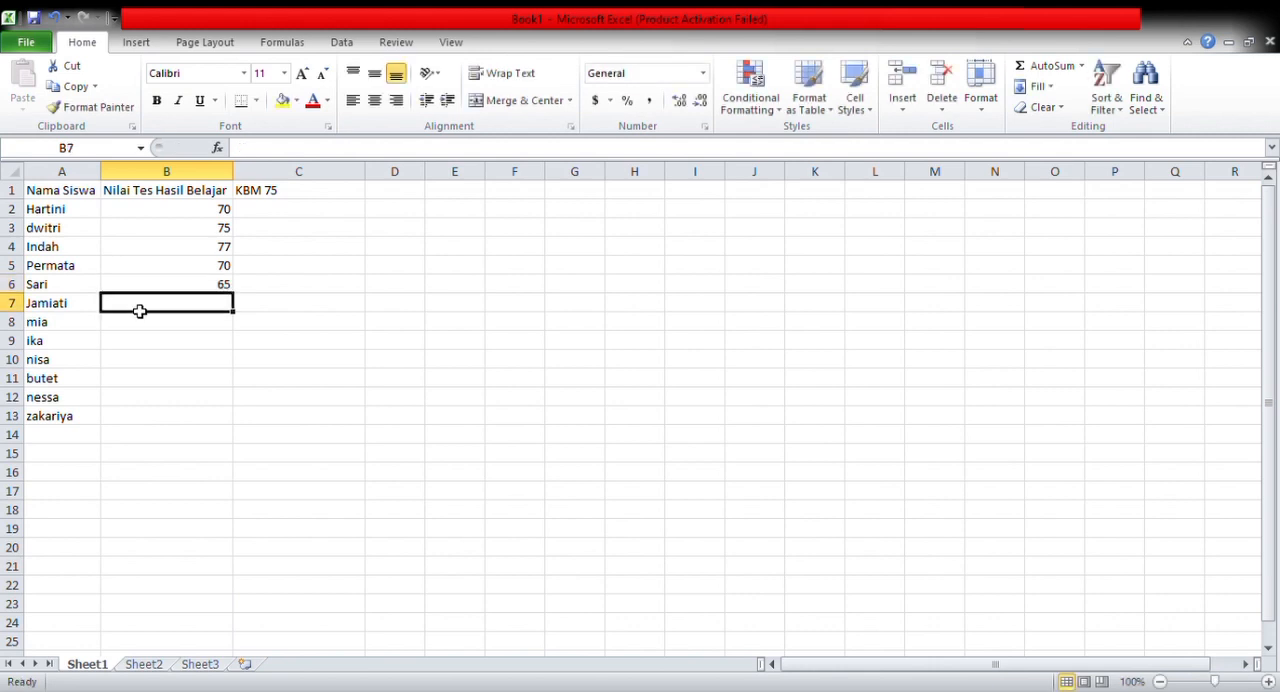
text(67)
key(Return)
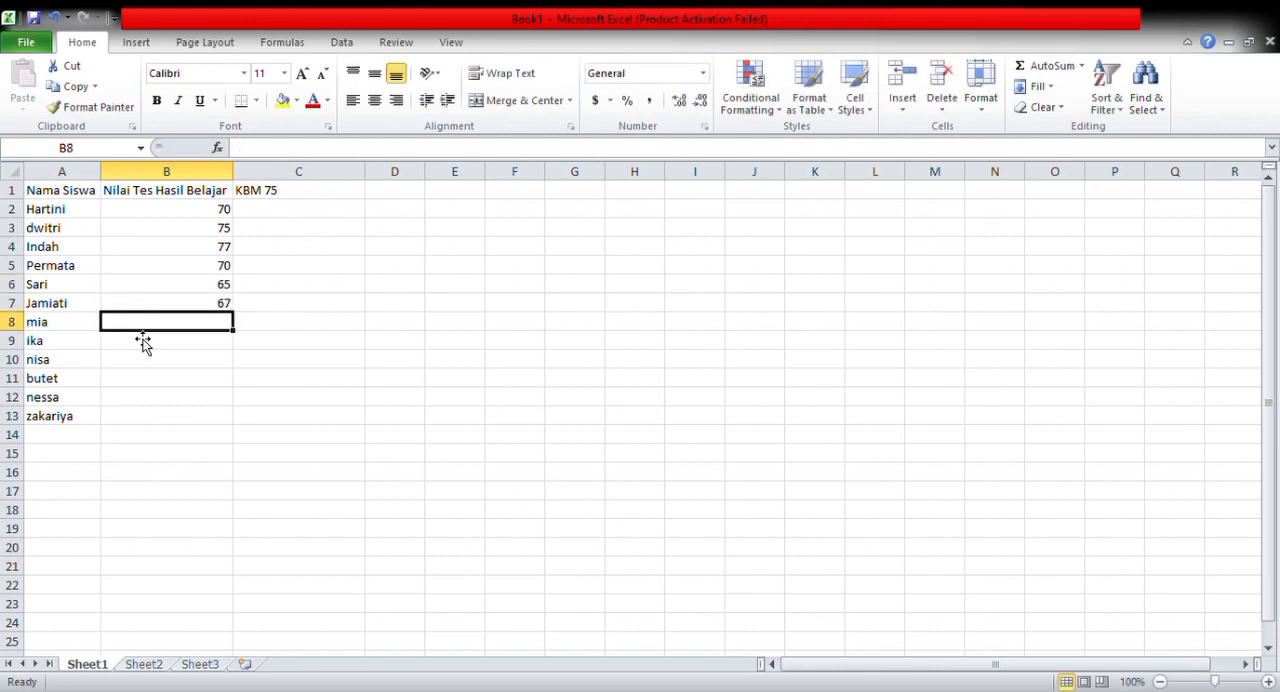
Enter the test scores 70, 60 and 65 in cells B8 to B10
text(70)
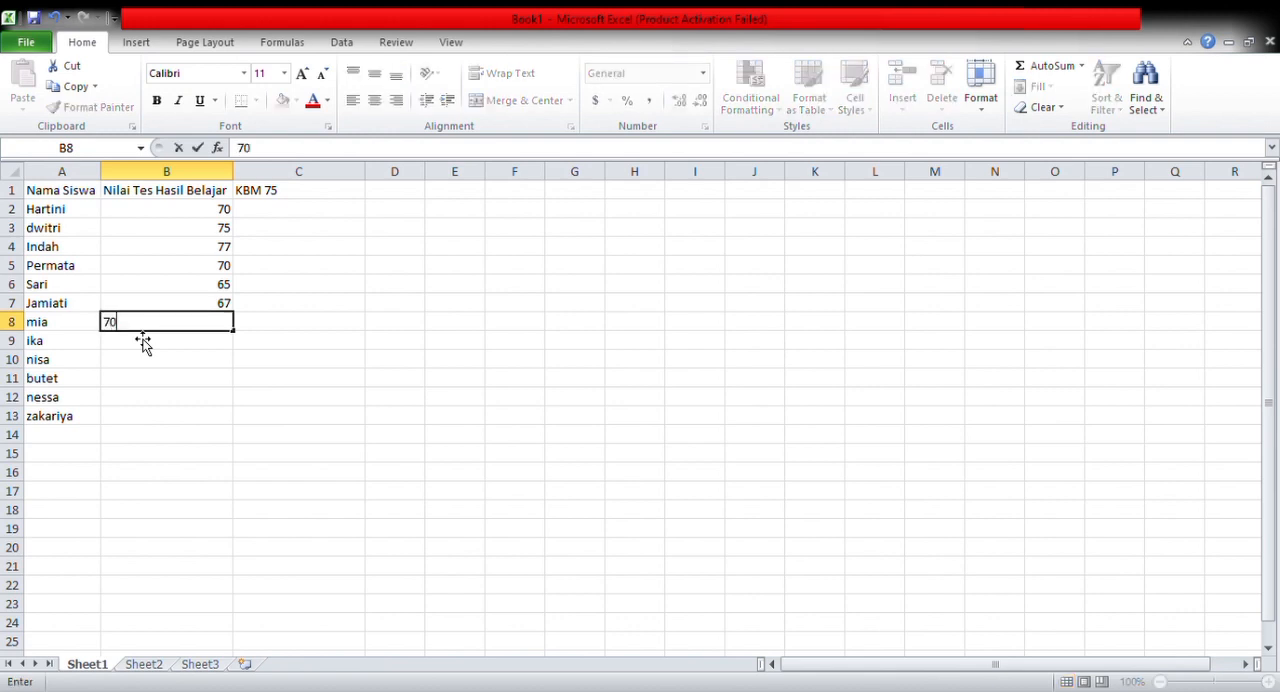
key(Return)
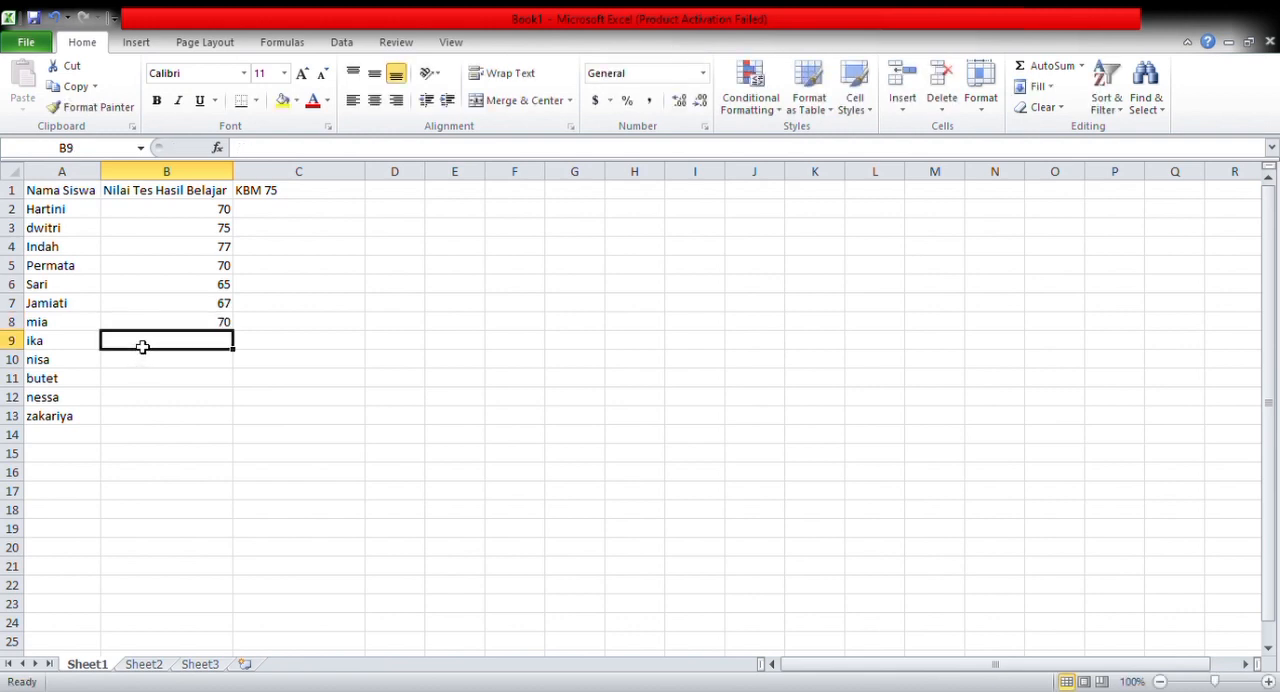
text(60)
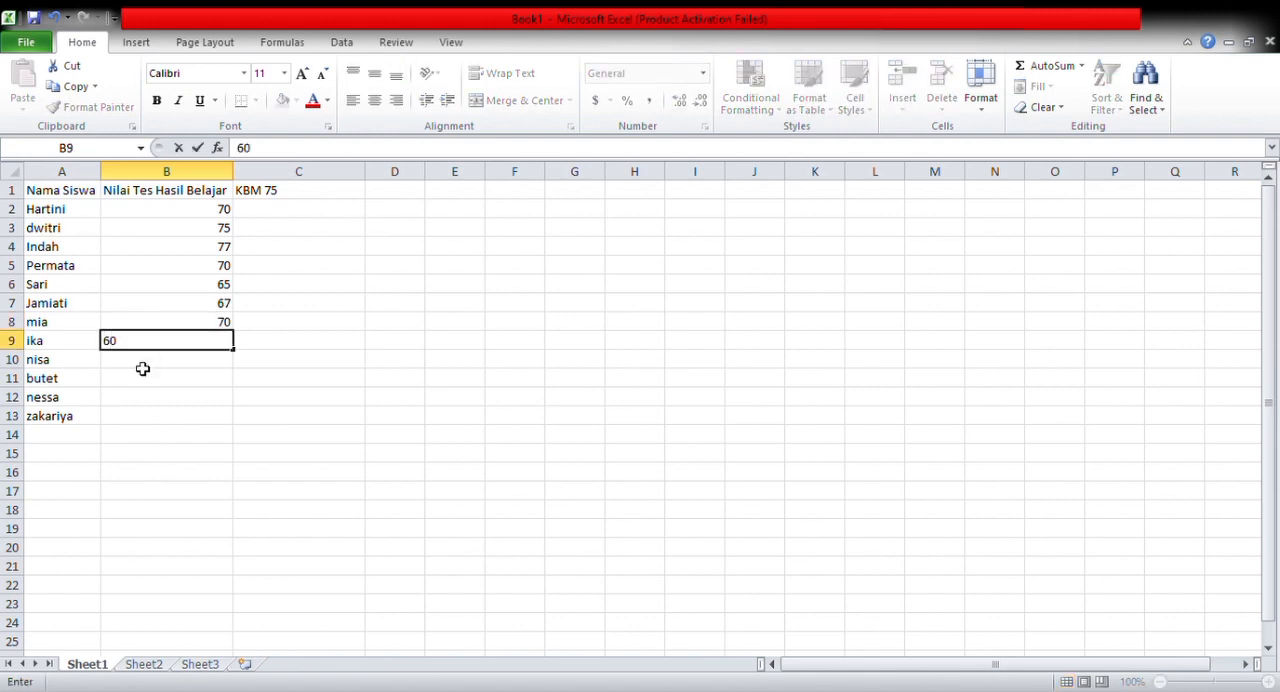
key(Return)
text(65)
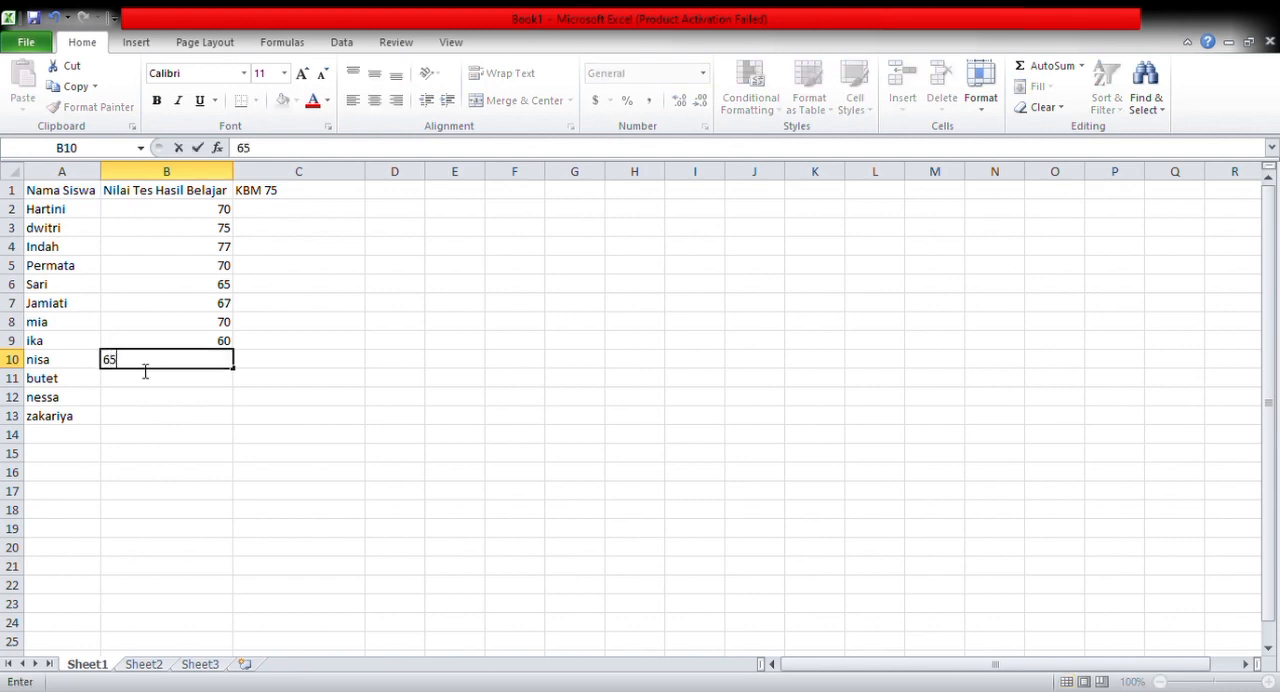
key(Return)
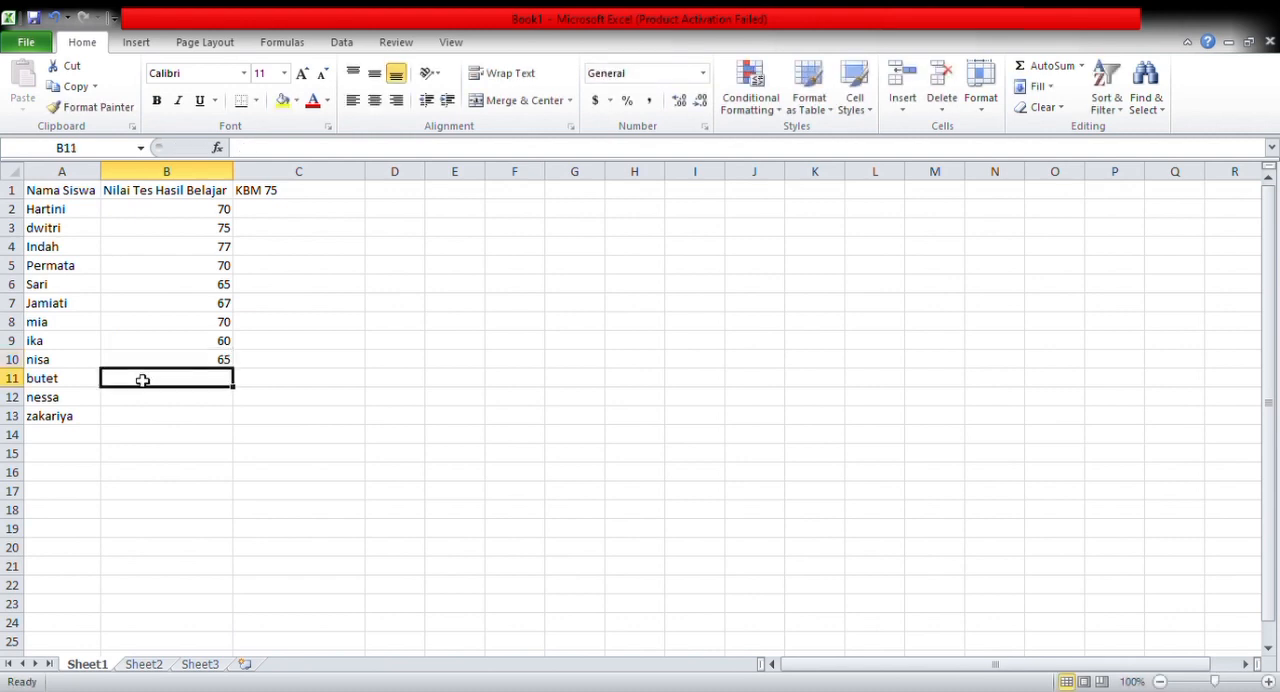
Enter the test scores 70, 65 and 60 in cells B11 to B13 for the last three students
text(70)
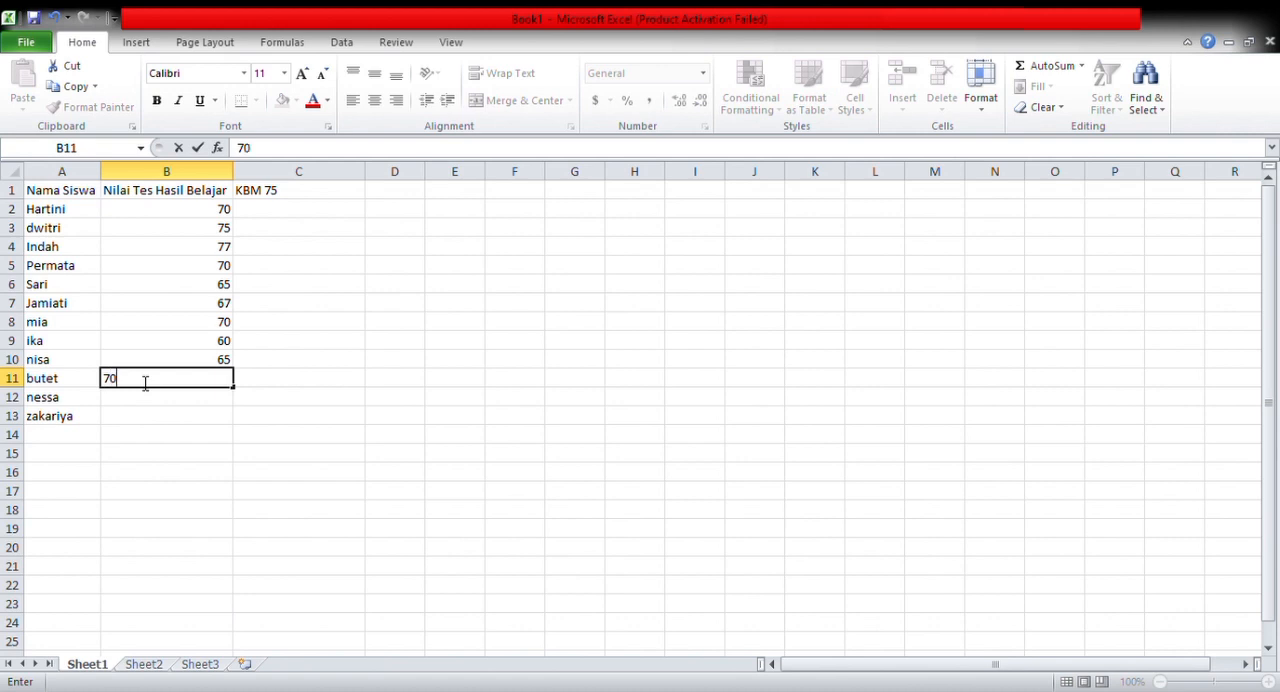
click(140, 404)
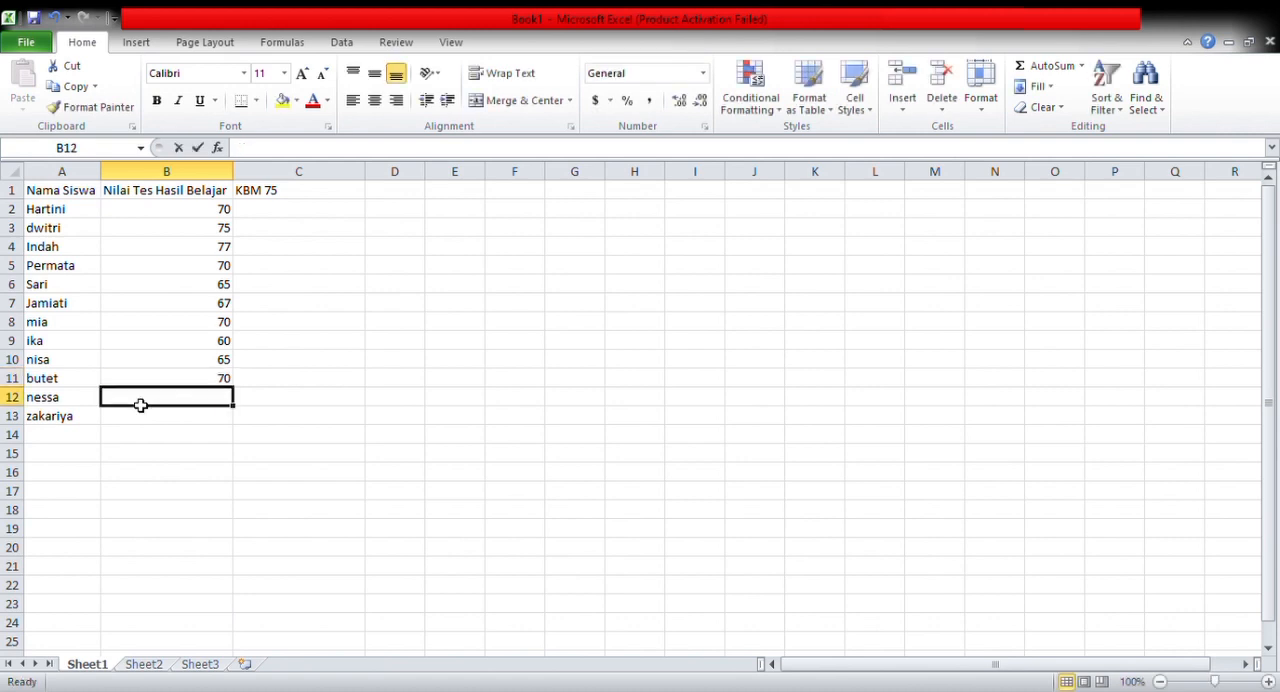
text(65)
click(140, 423)
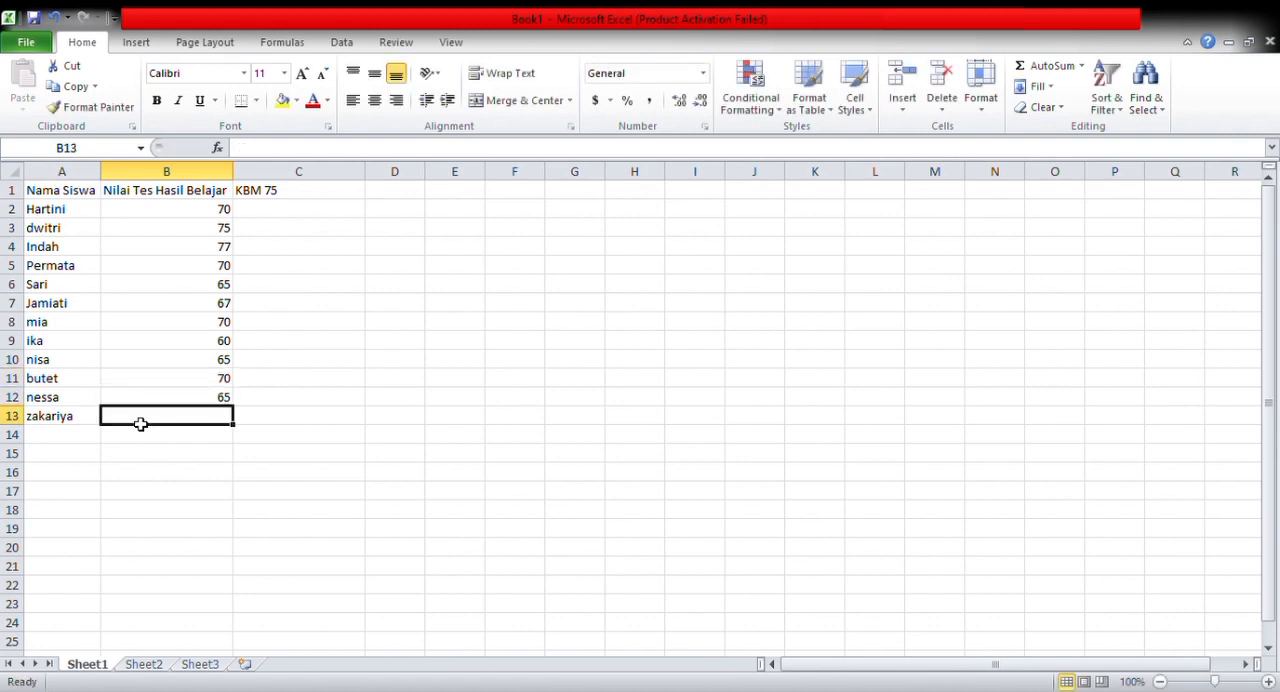
text(60)
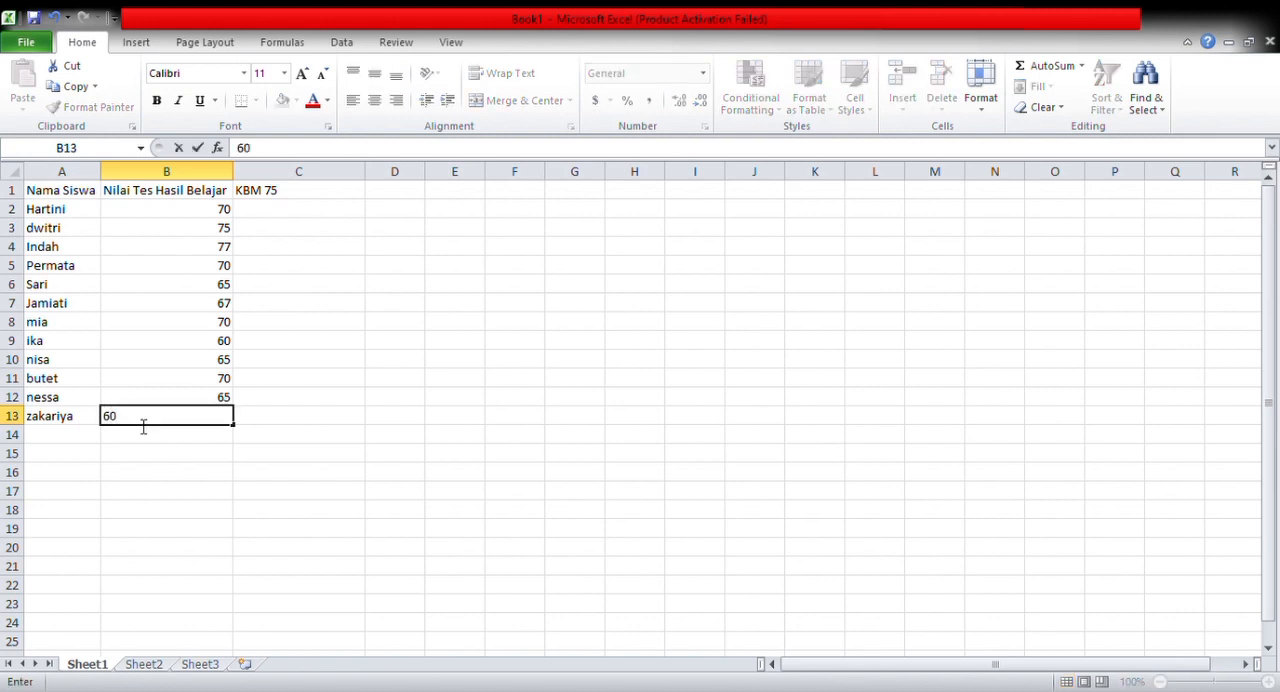
click(141, 437)
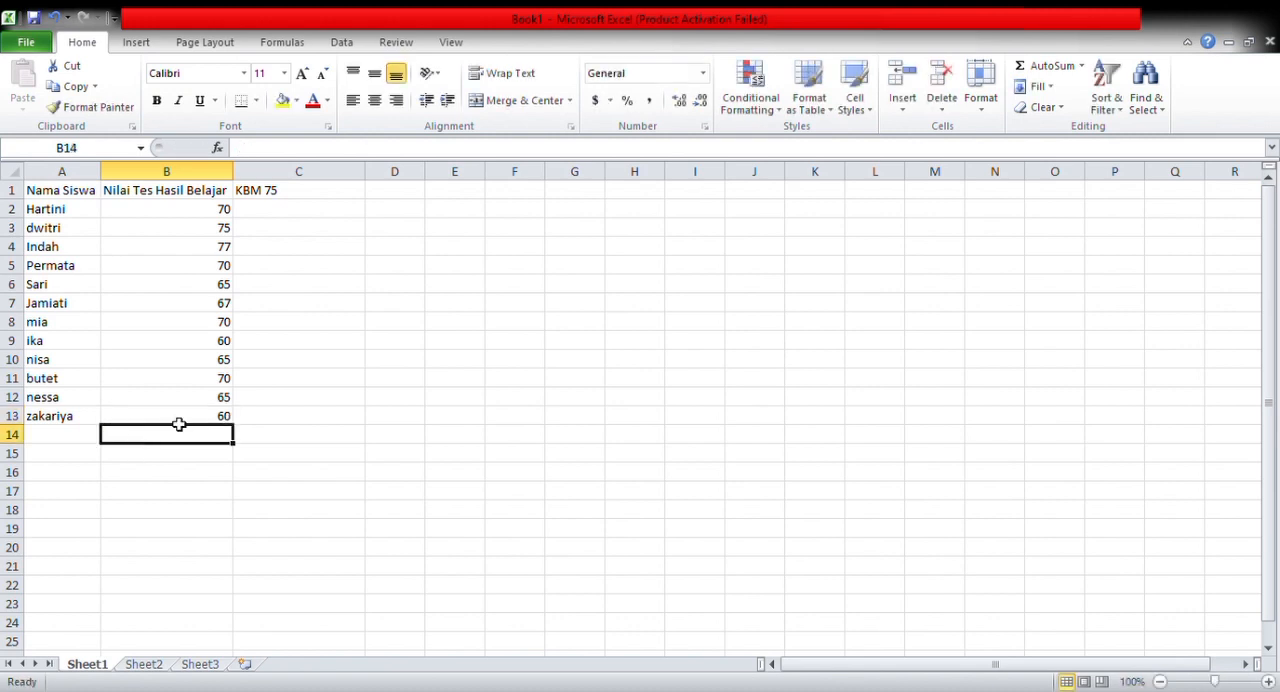
click(179, 423)
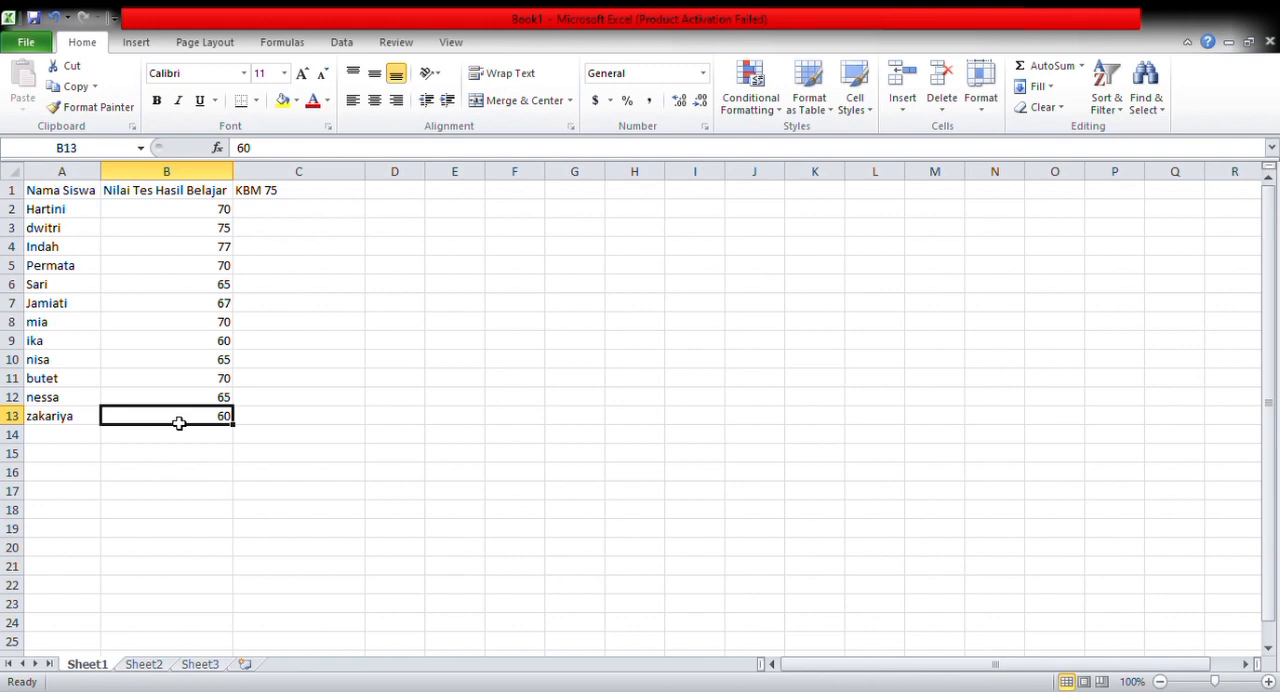
Begin an IF formula in cell C2 that returns "TUNTAS" when B2>=75
click(283, 213)
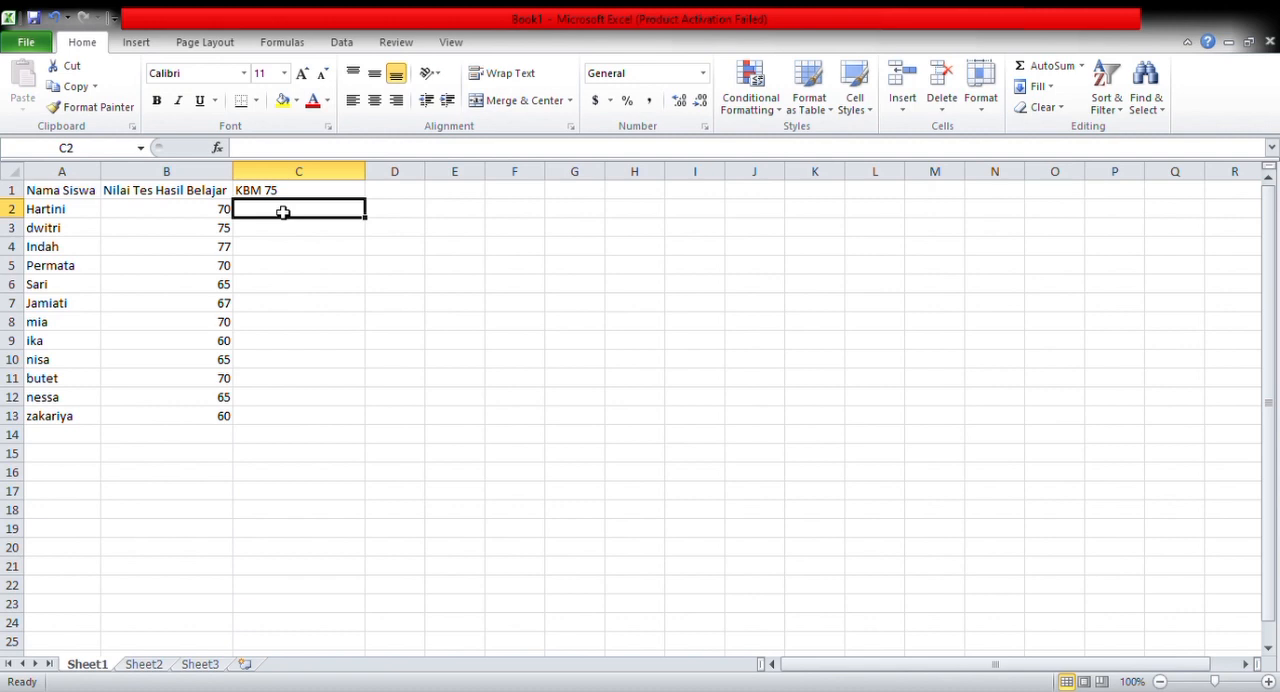
text(=)
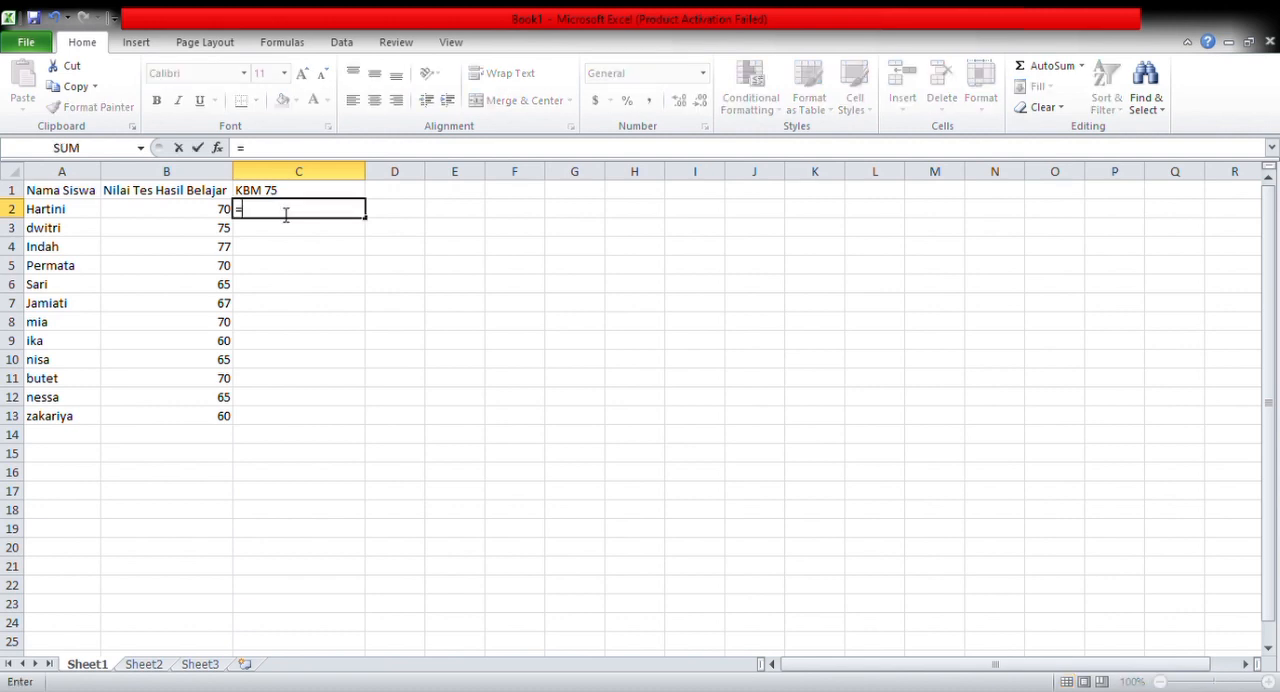
text(IF(B2)
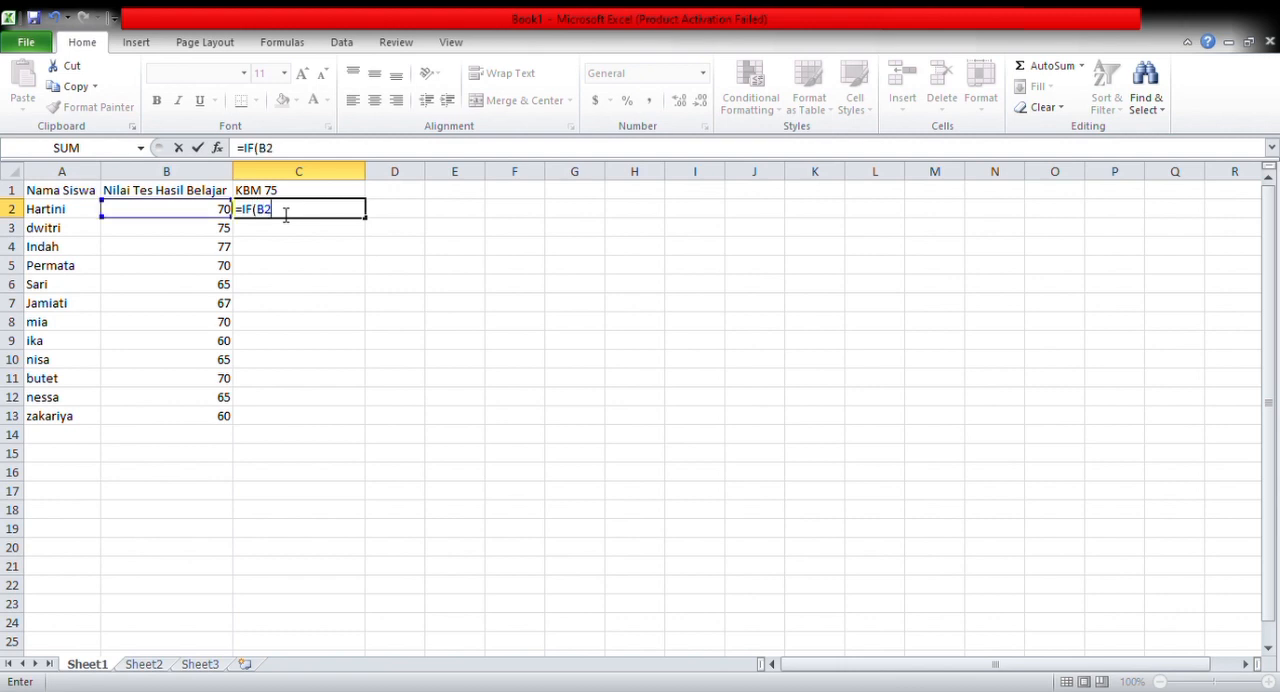
text(.)
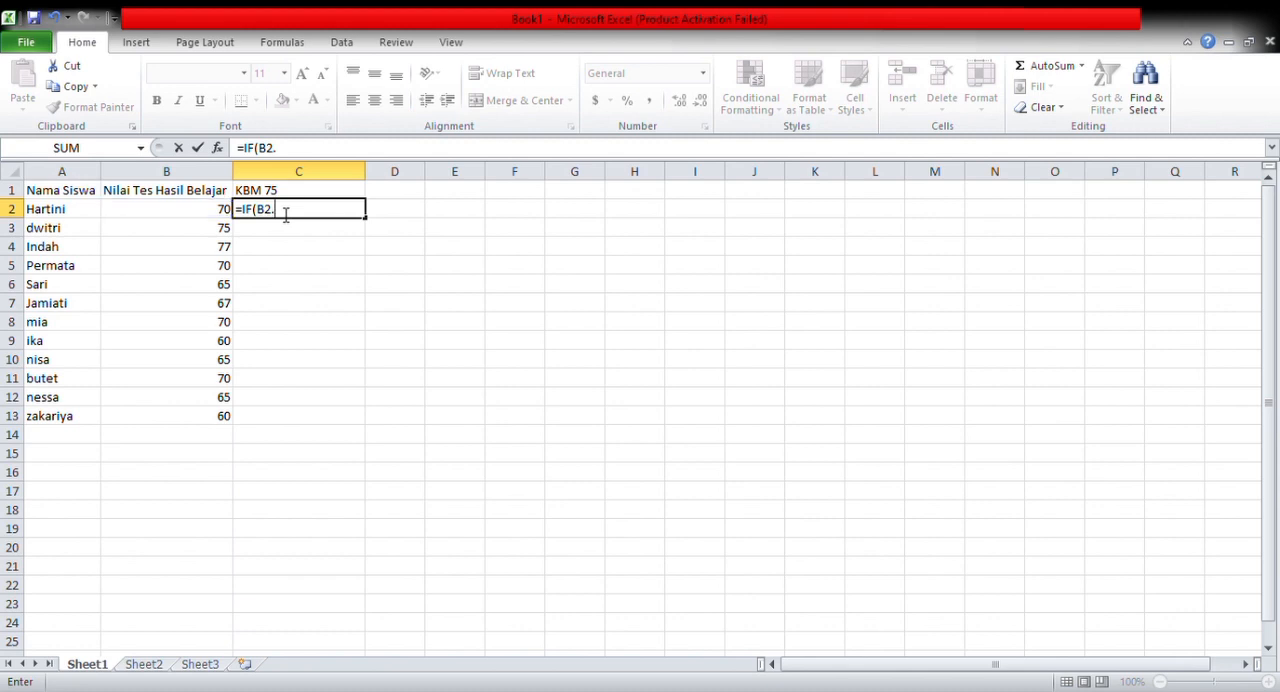
key(BackSpace)
text(>)
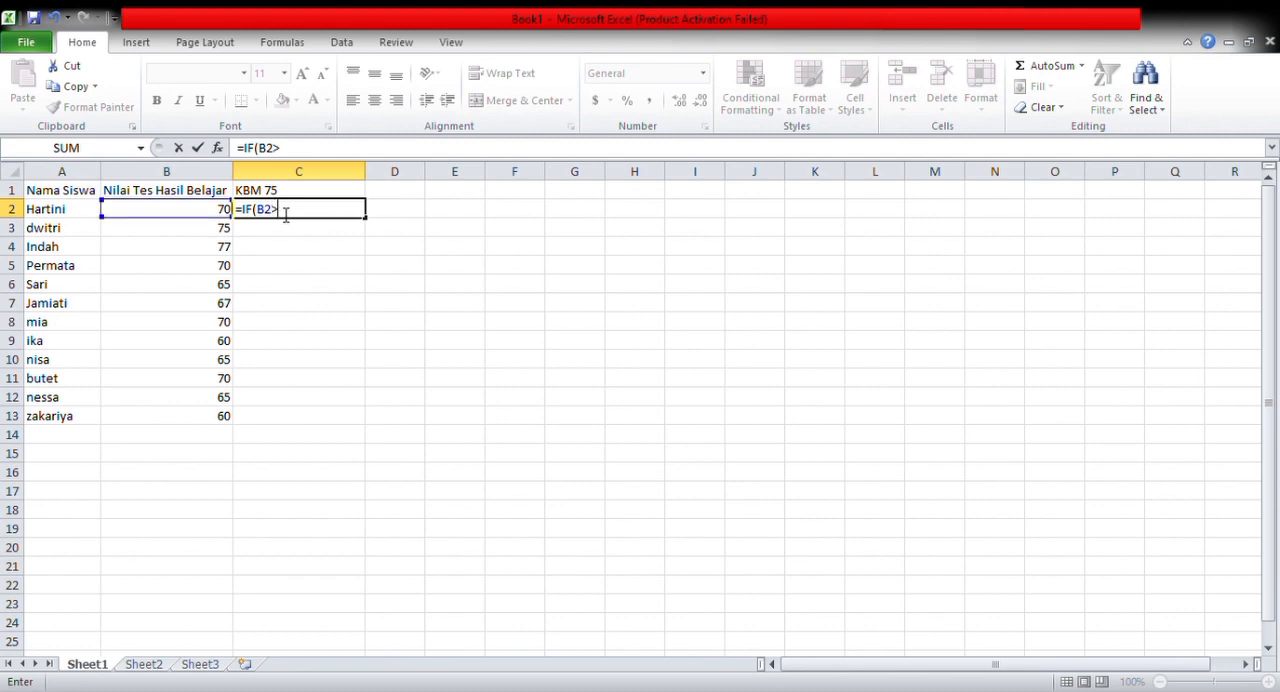
text(=75,"TU)
key(BackSpace)
key(BackSpace)
text(TUB)
key(BackSpace)
text(NTAS)
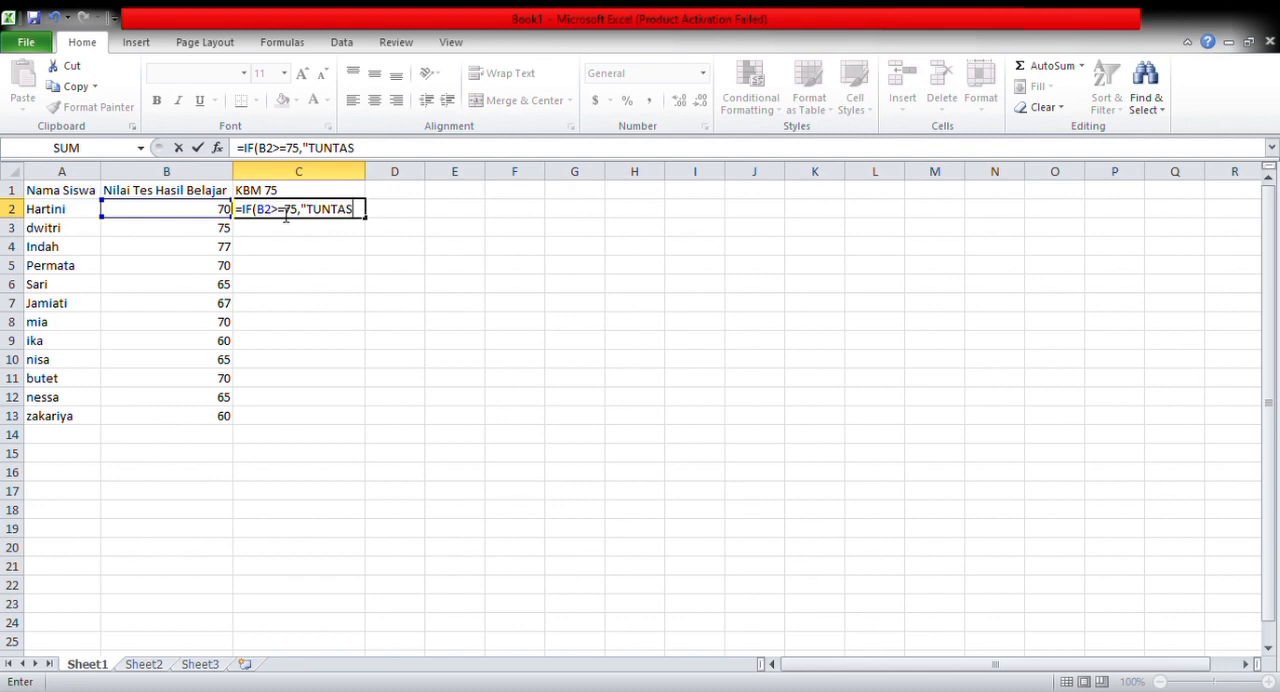
text(",IF(B2,)
Complete the formula in C2 with the nested condition IF(B2<75,"BELUM TUNTAS") and enter it
key(BackSpace)
text(<)
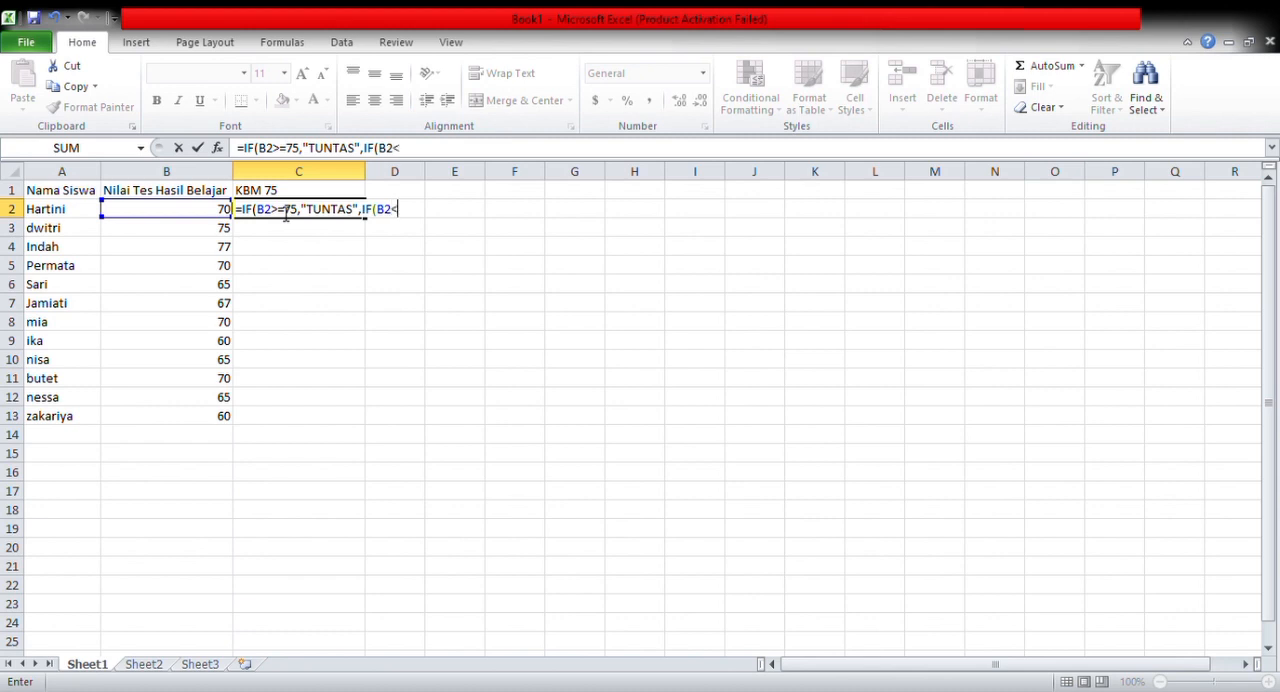
text(75,"BELU)
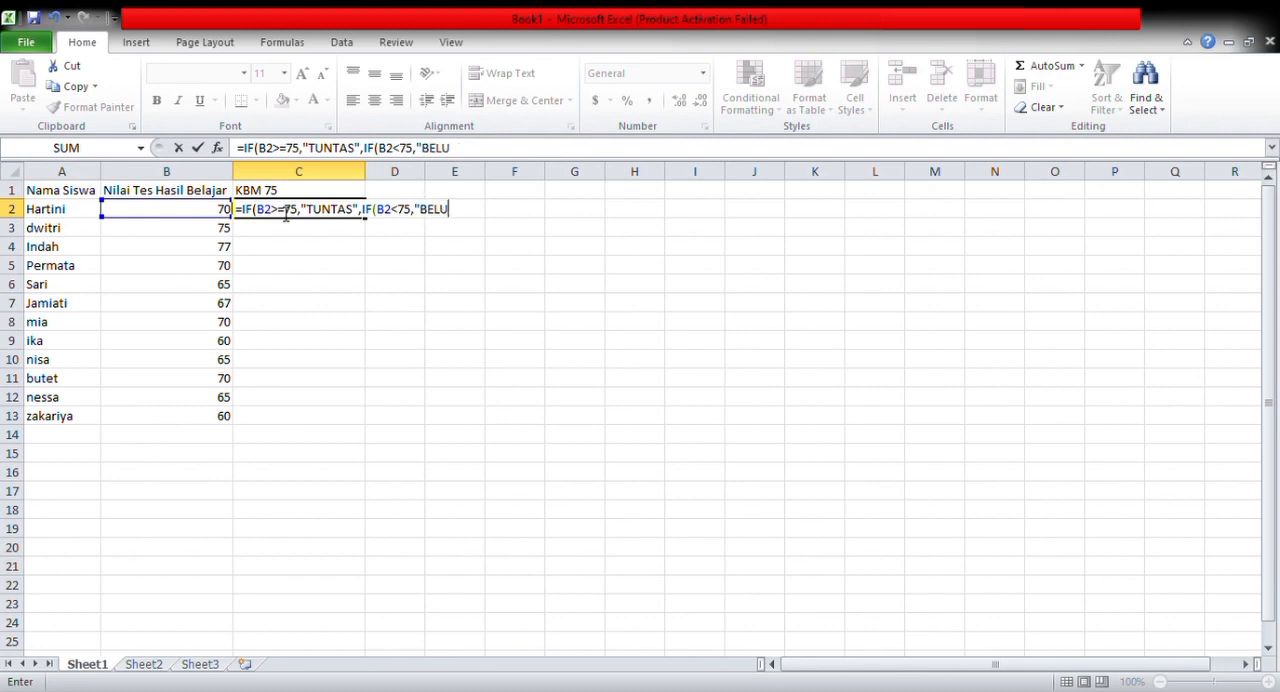
text(M TUNTAS)
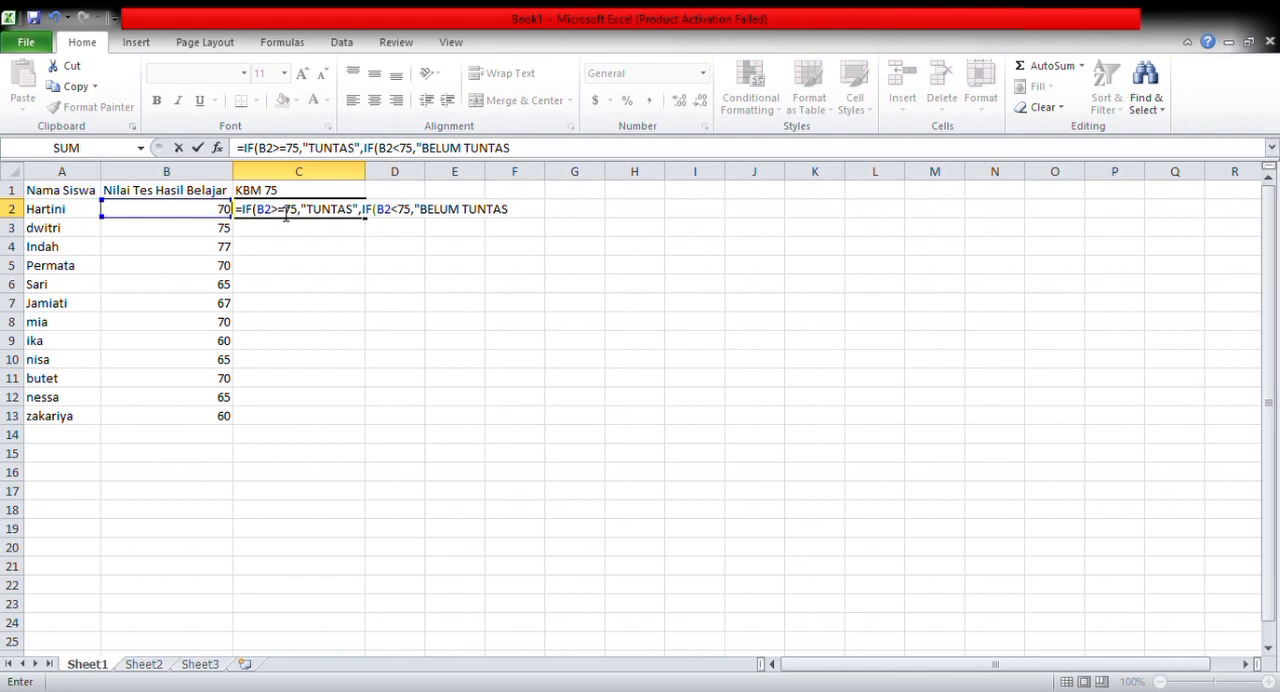
text(")))
key(Return)
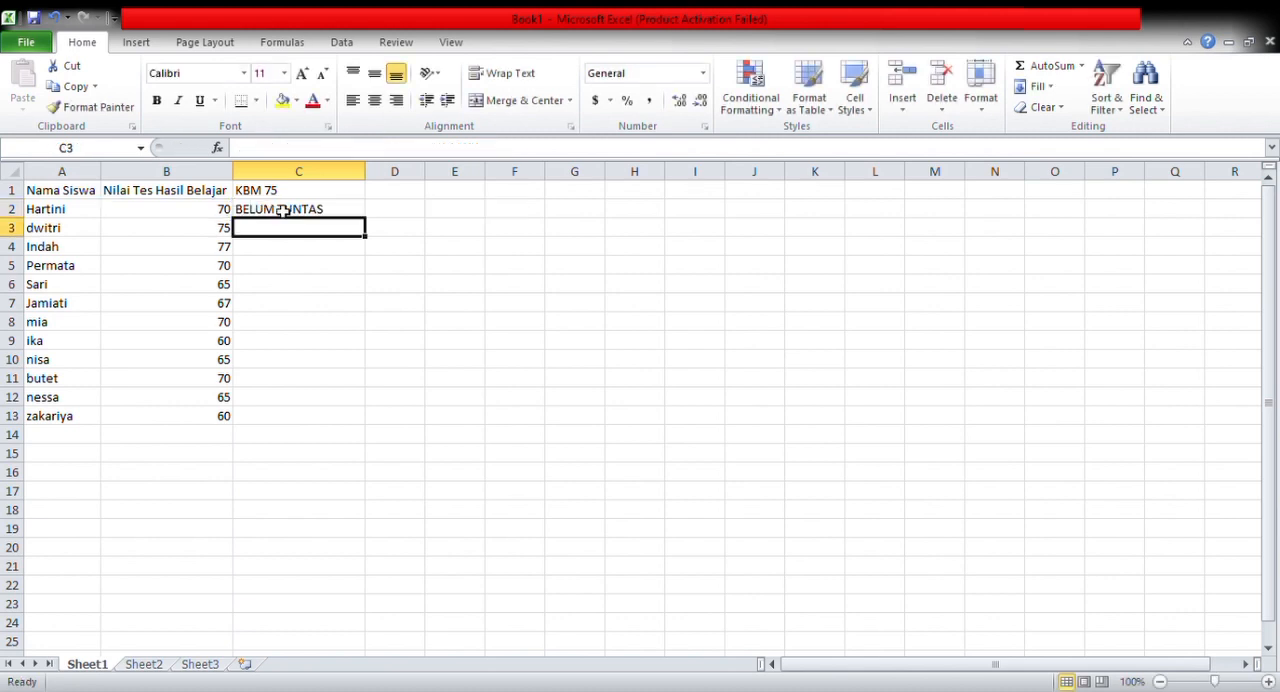
Fill the formula in C2 down through cell C13 for all the students
click(354, 212)
drag(366, 219, 360, 424)
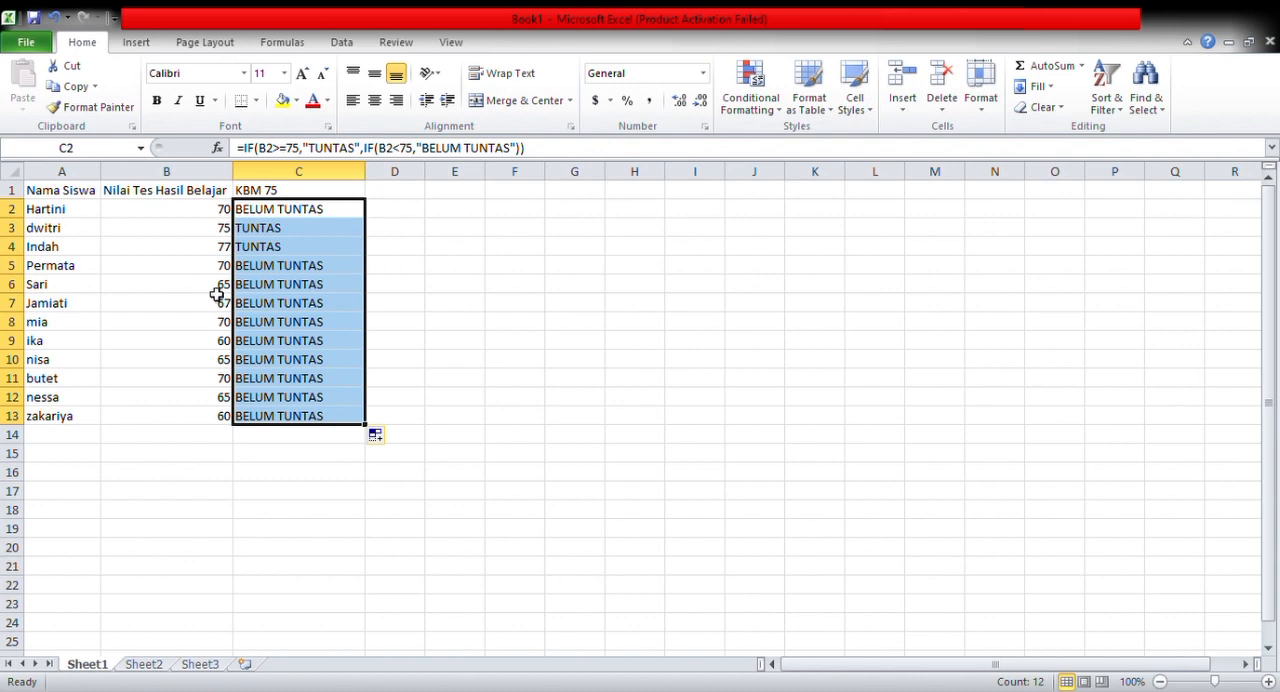
click(399, 194)
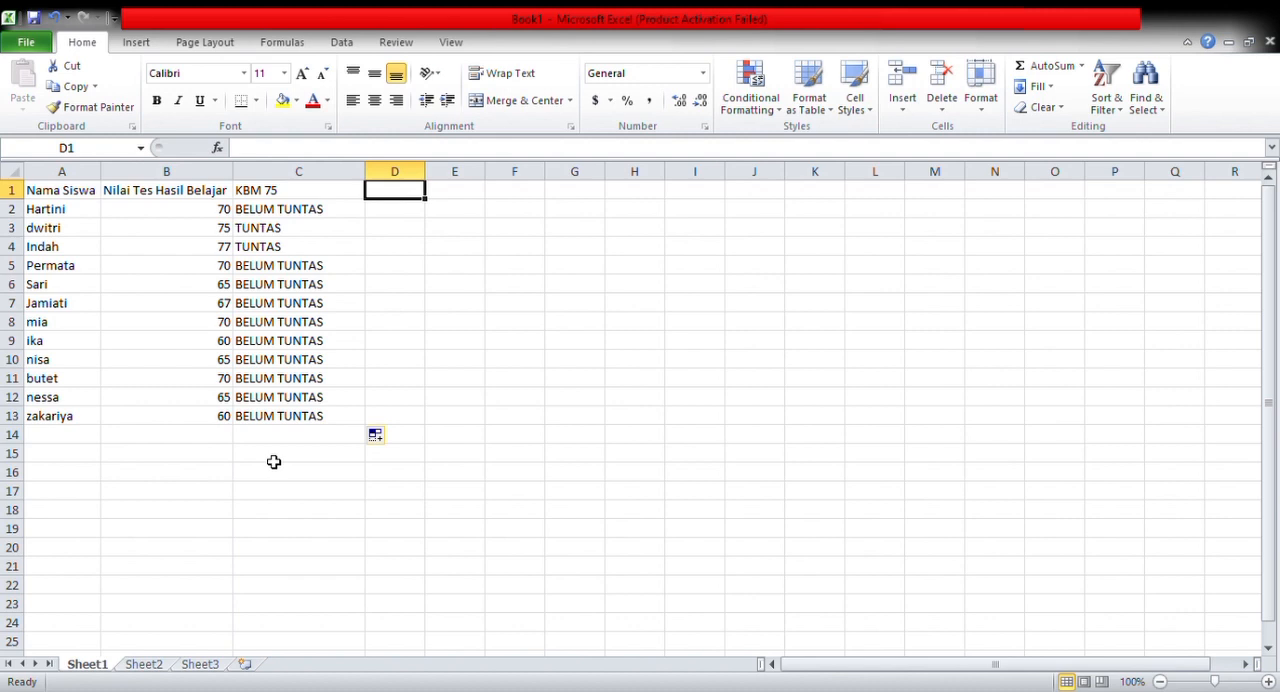
Enter the label JUMLAH NILAI in cell A14 and widen column A to fit it
click(62, 442)
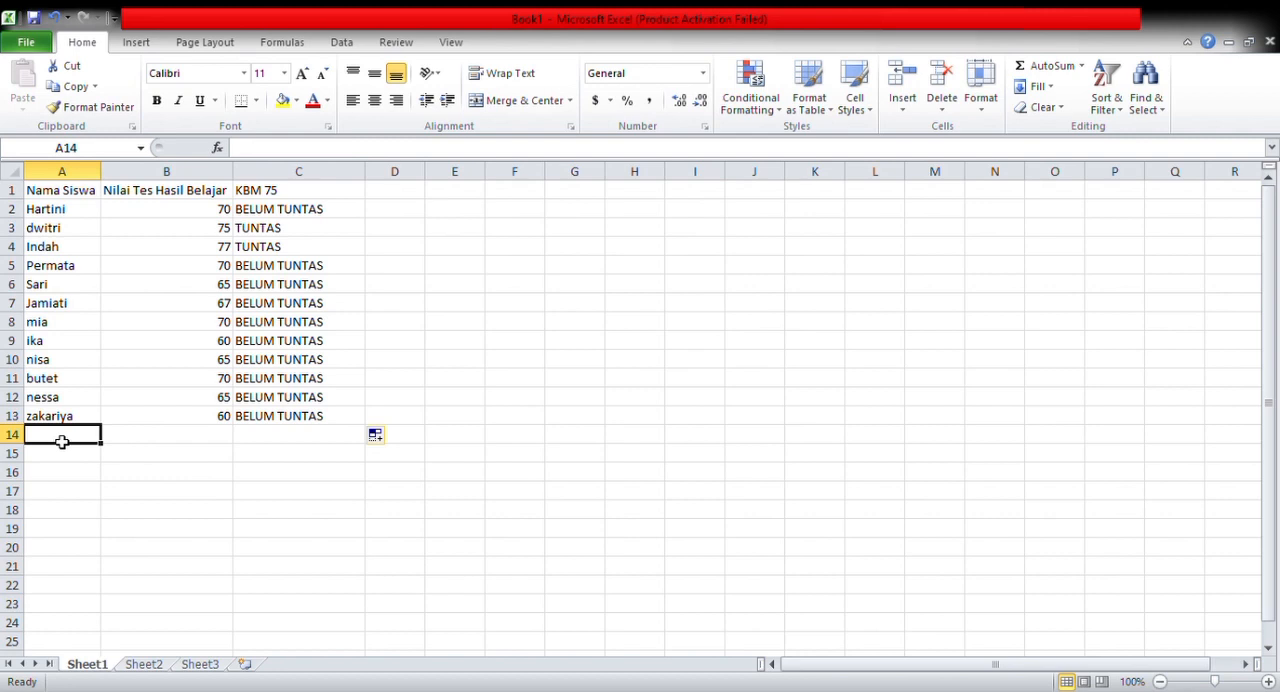
text(jU)
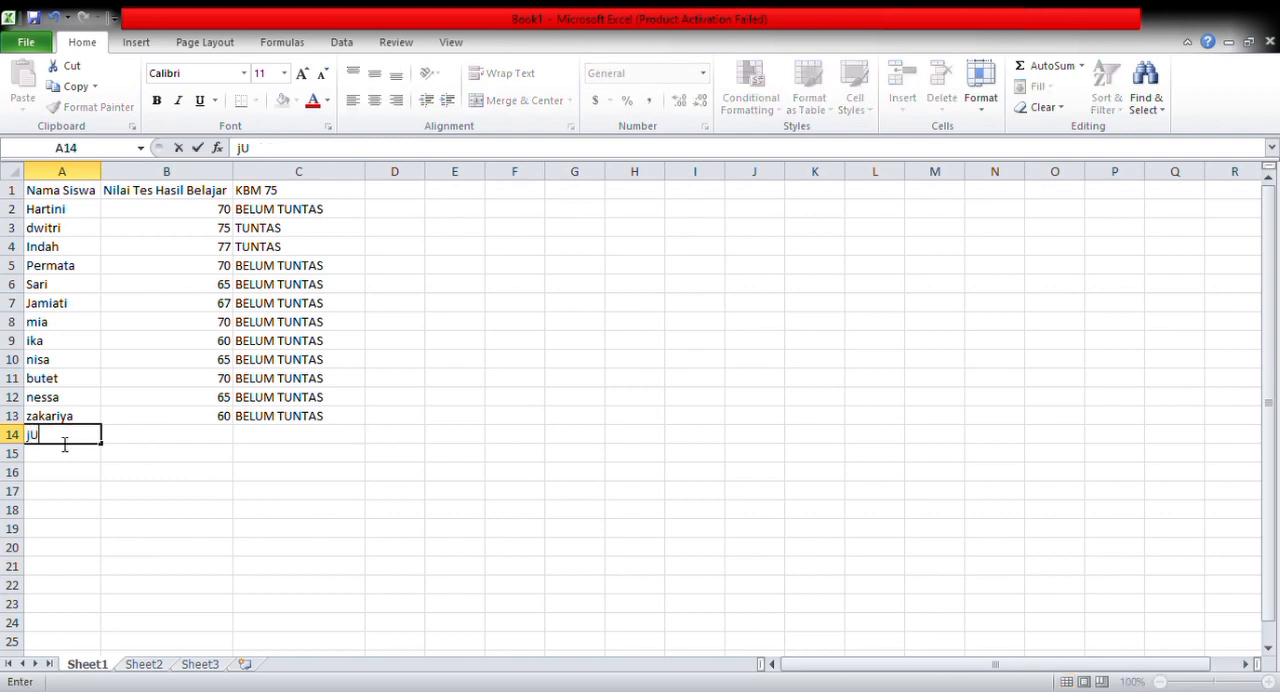
text(N)
key(BackSpace)
key(BackSpace)
key(BackSpace)
text(JUN)
key(BackSpace)
text(MLAH)
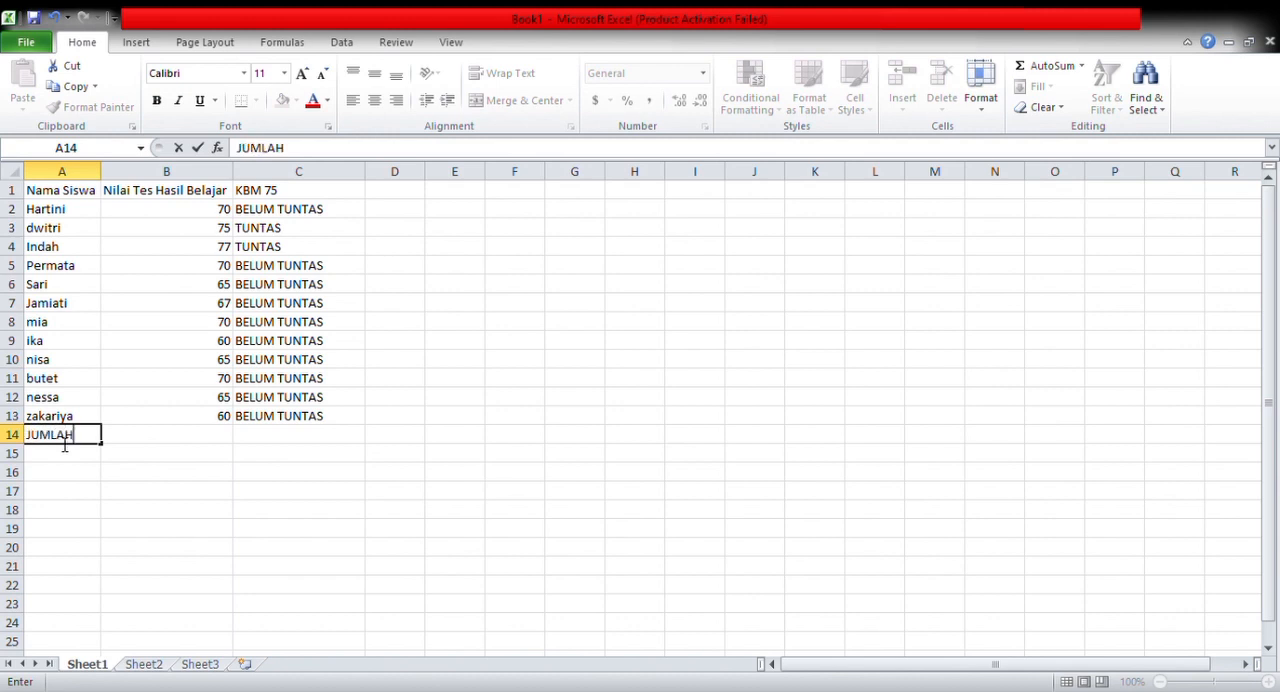
text( NILAI)
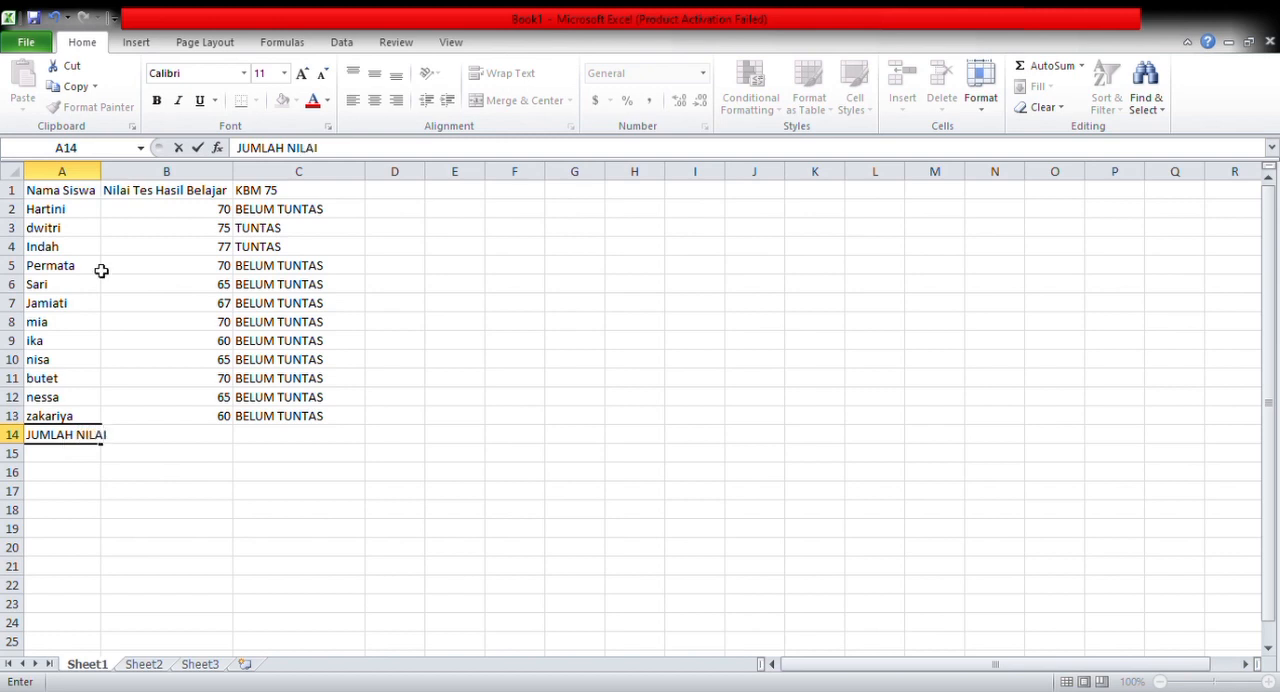
click(116, 174)
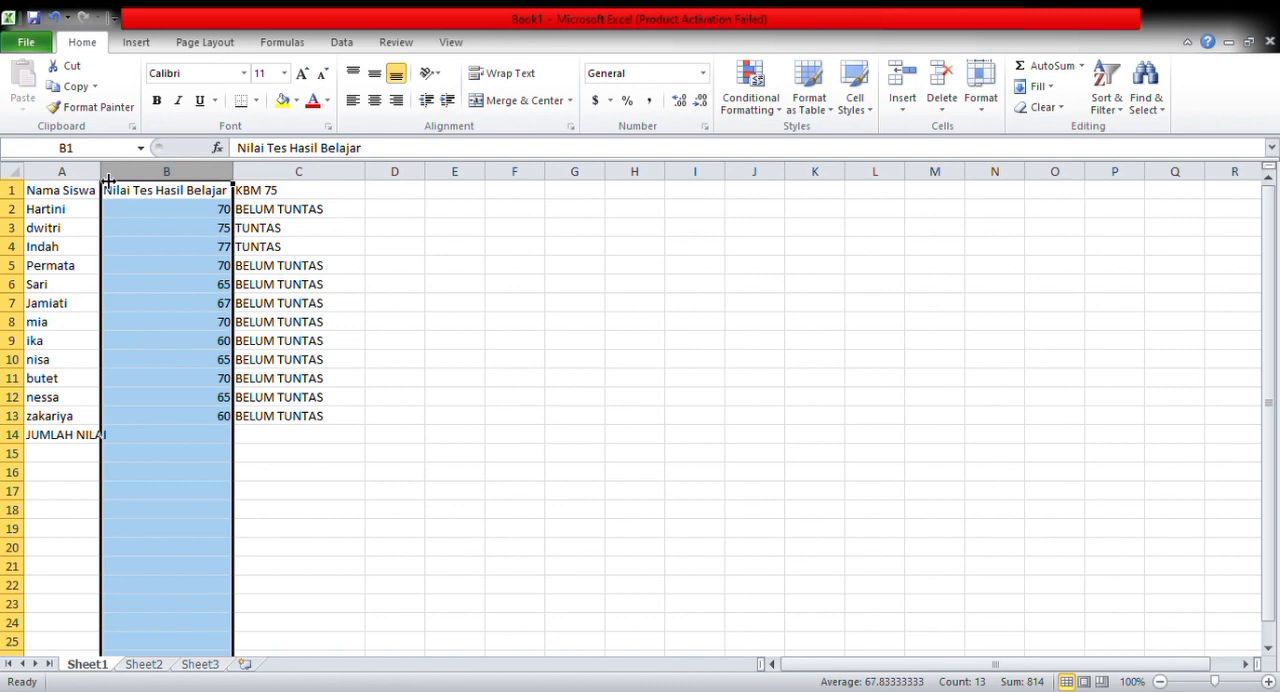
drag(108, 180, 120, 180)
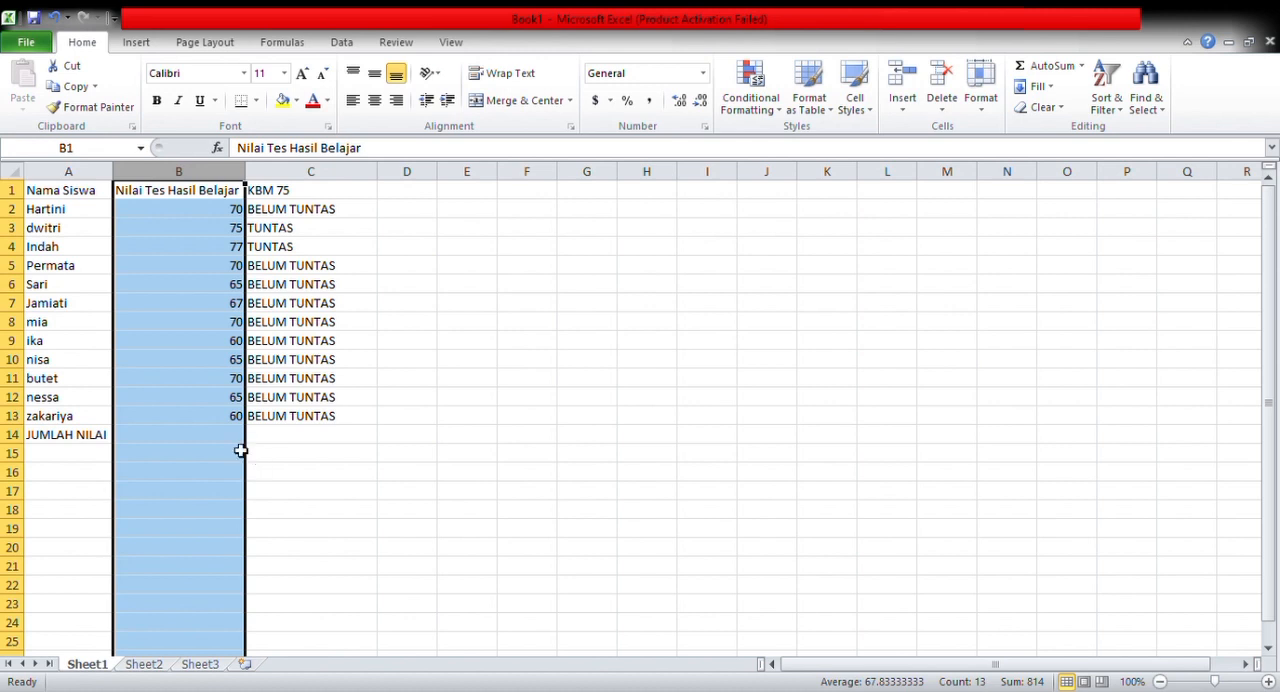
Total the test scores in cell B14 with the formula =SUM(B2:B13)
click(264, 436)
click(237, 441)
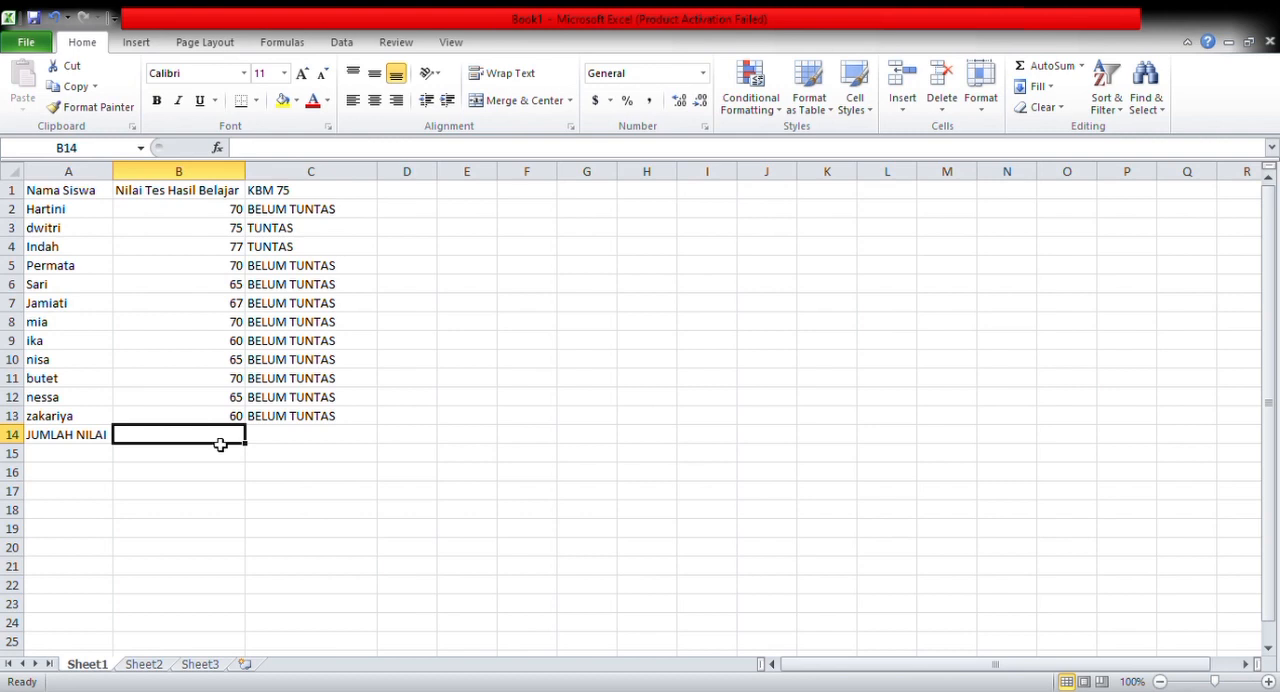
text(=)
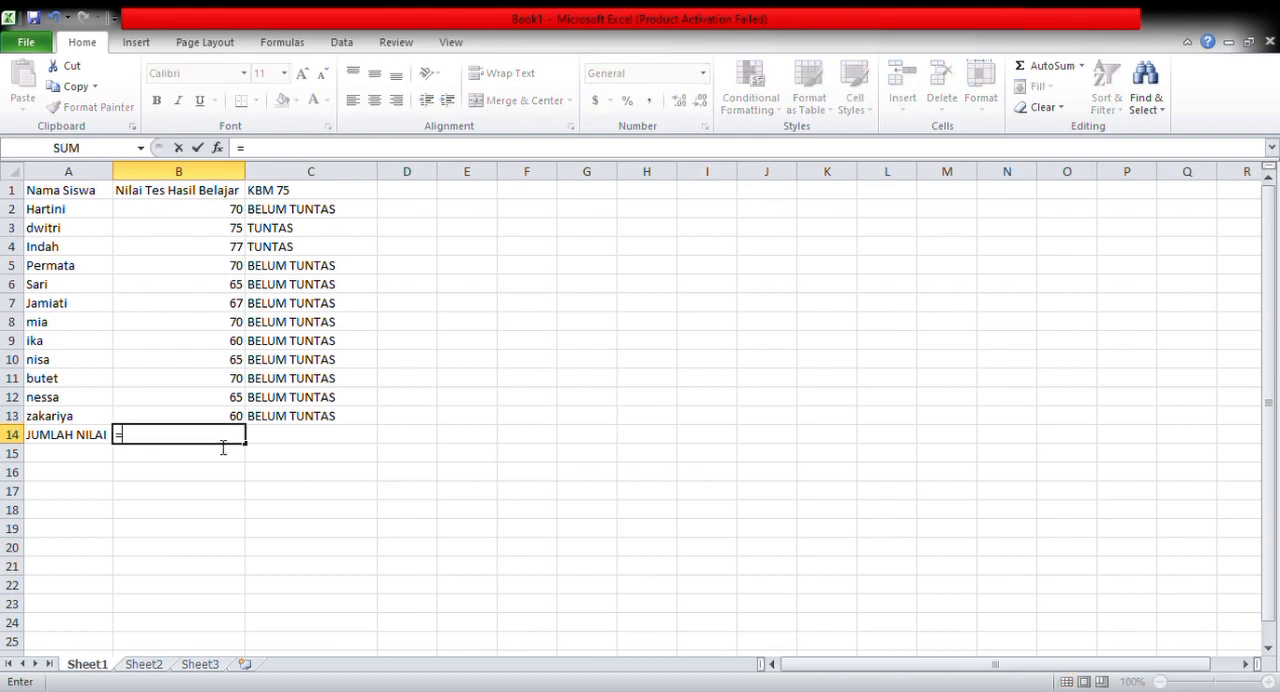
text(SUM(B2)
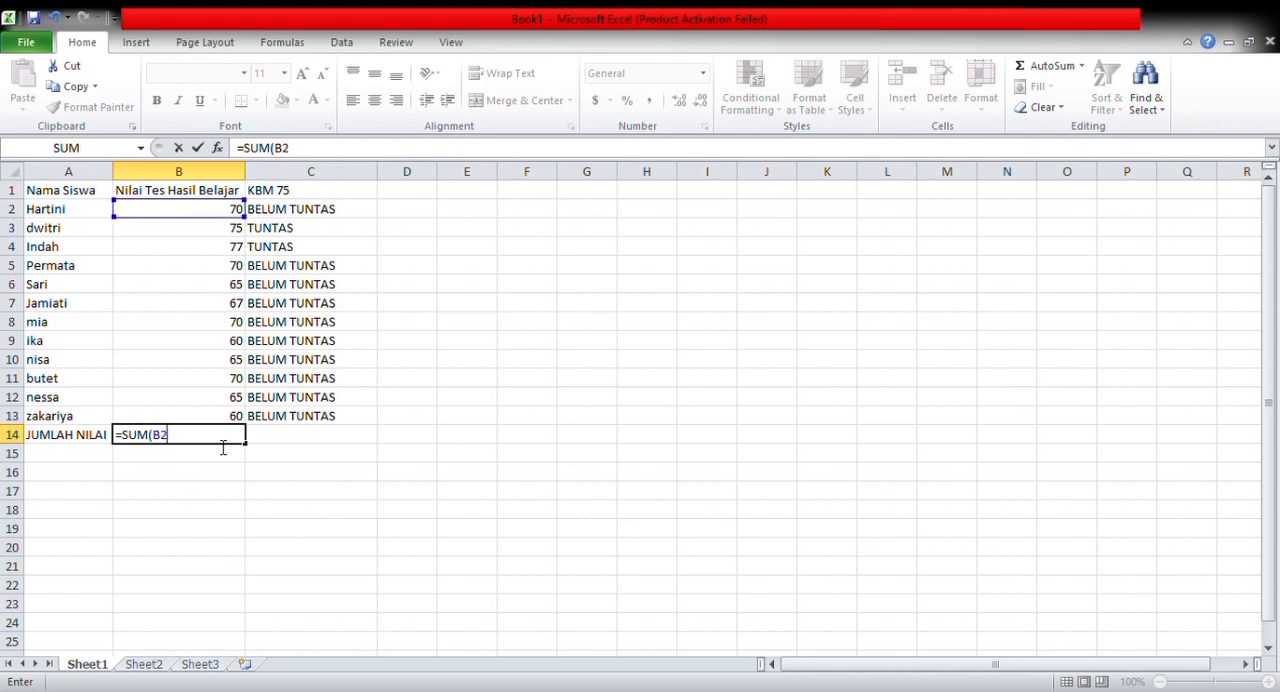
text(:B13))
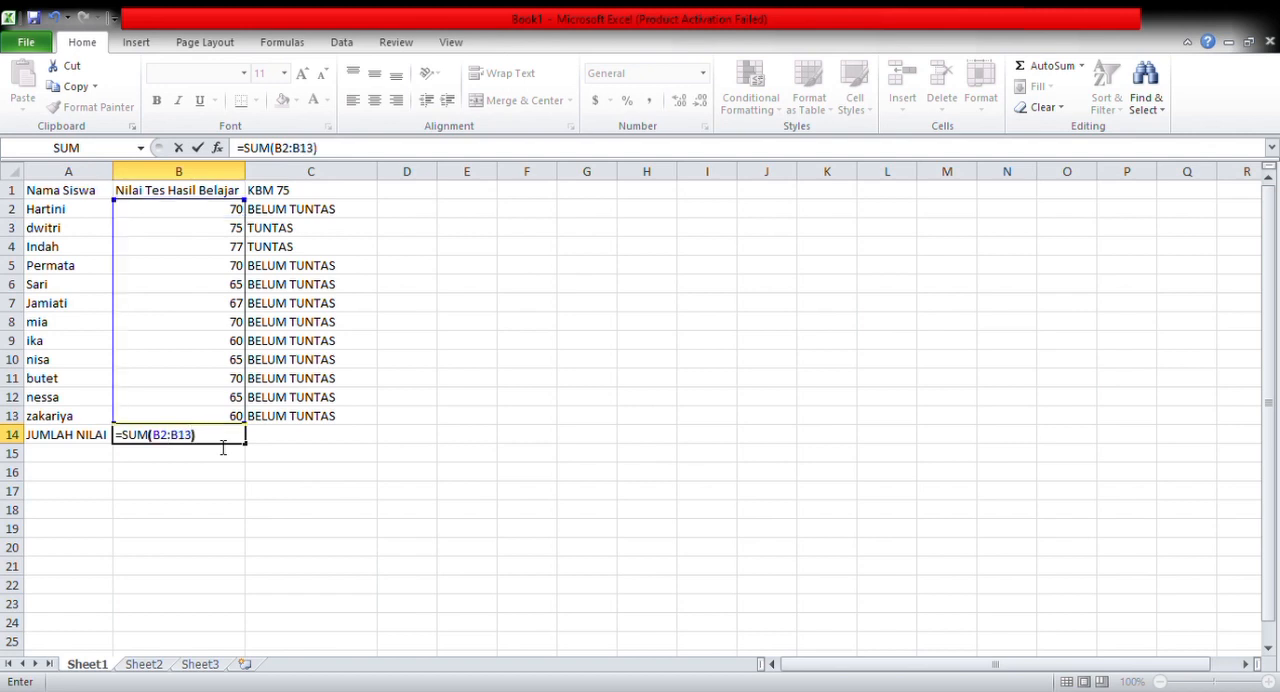
key(Return)
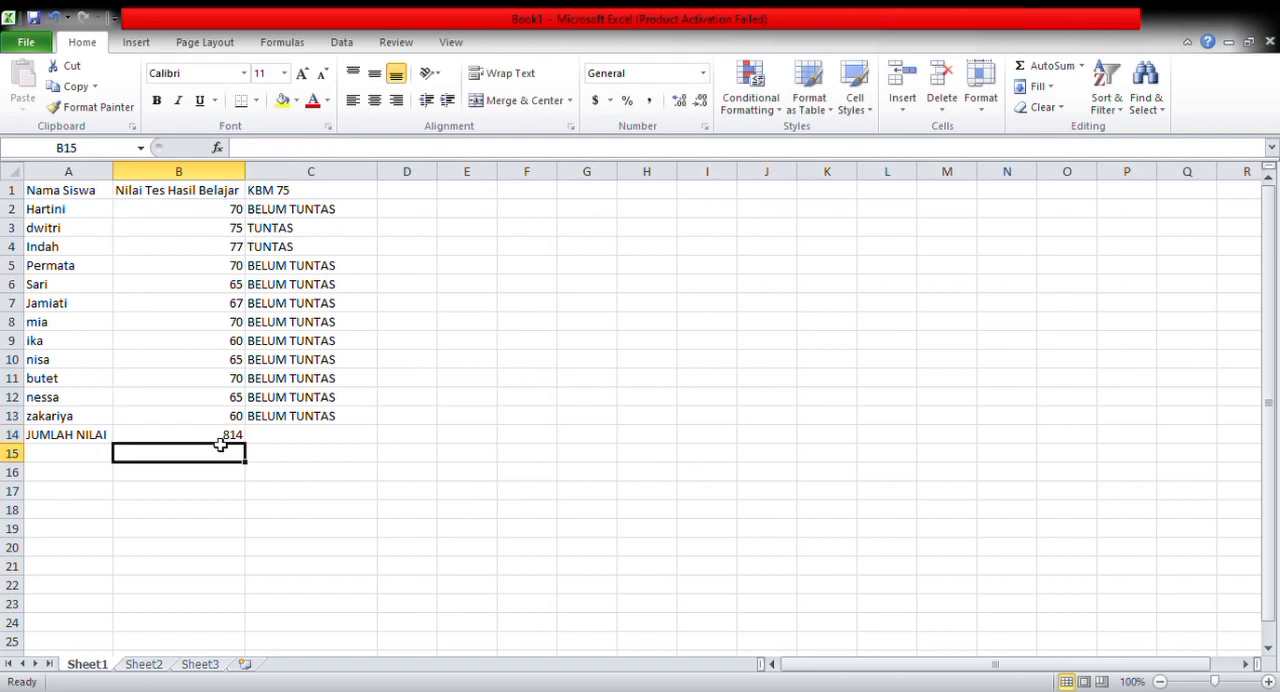
Enter the label NILAI RATA-RATA in cell A15 and widen column A to fit it
click(73, 455)
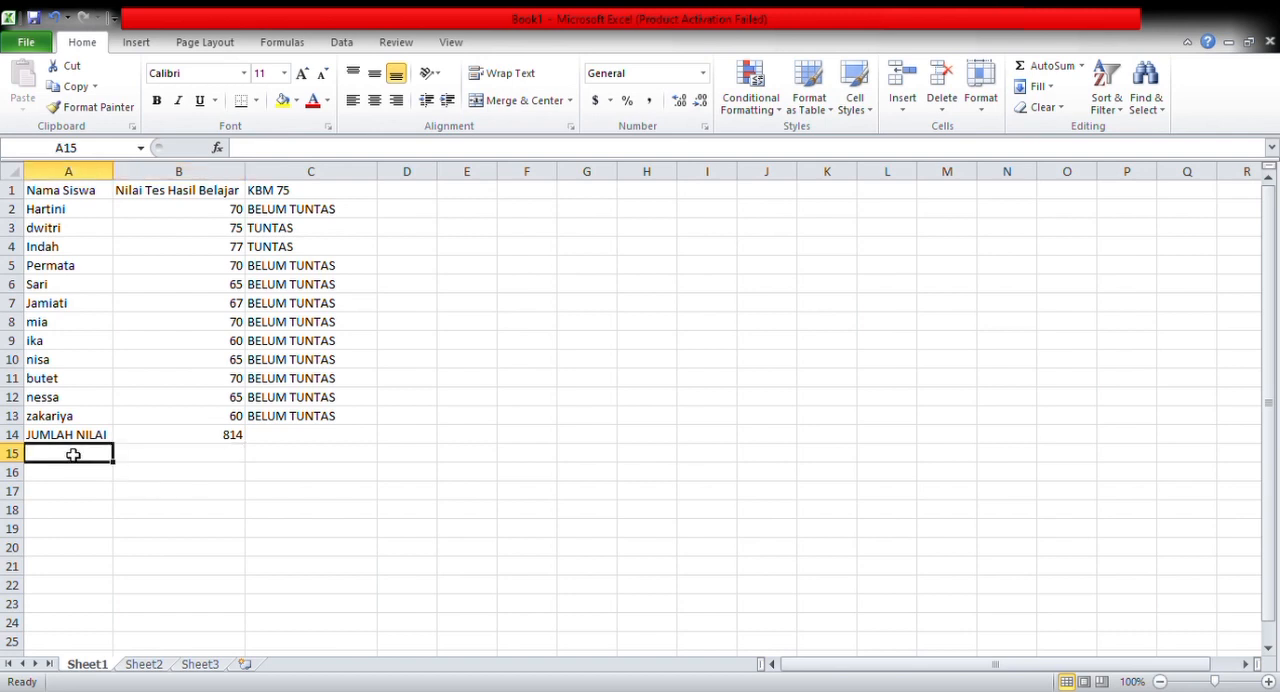
text(n)
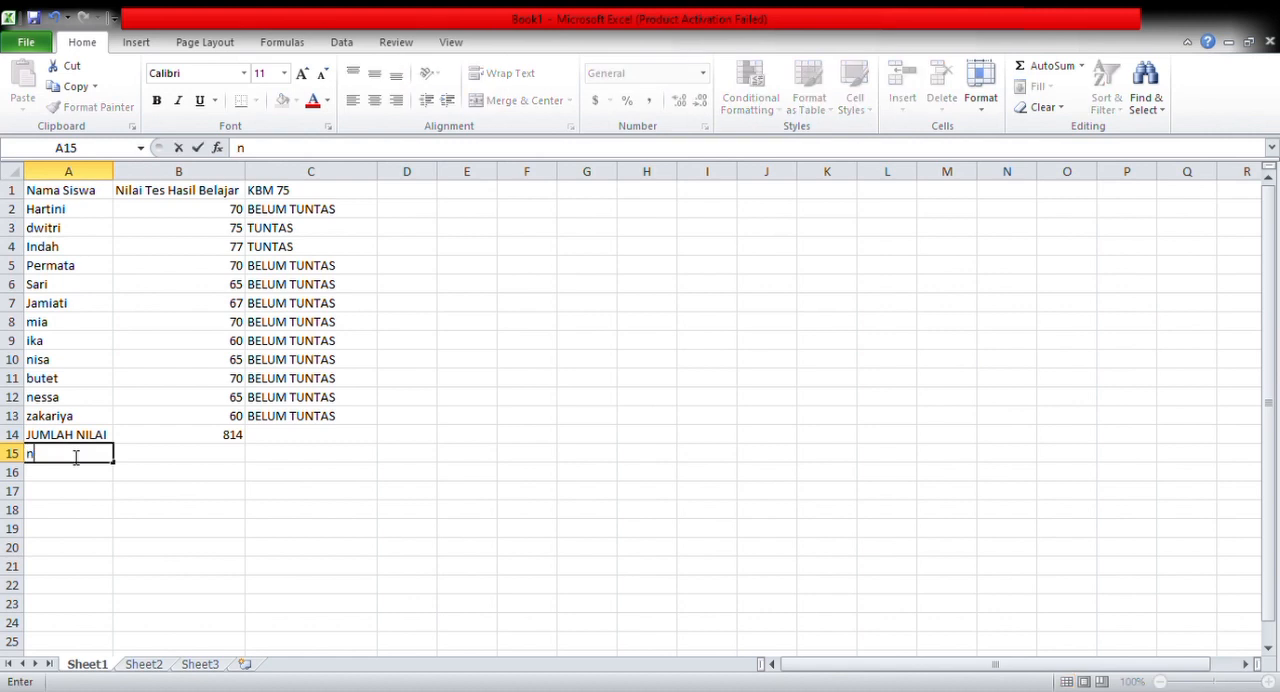
key(BackSpace)
text(NILAI RATA-RATA)
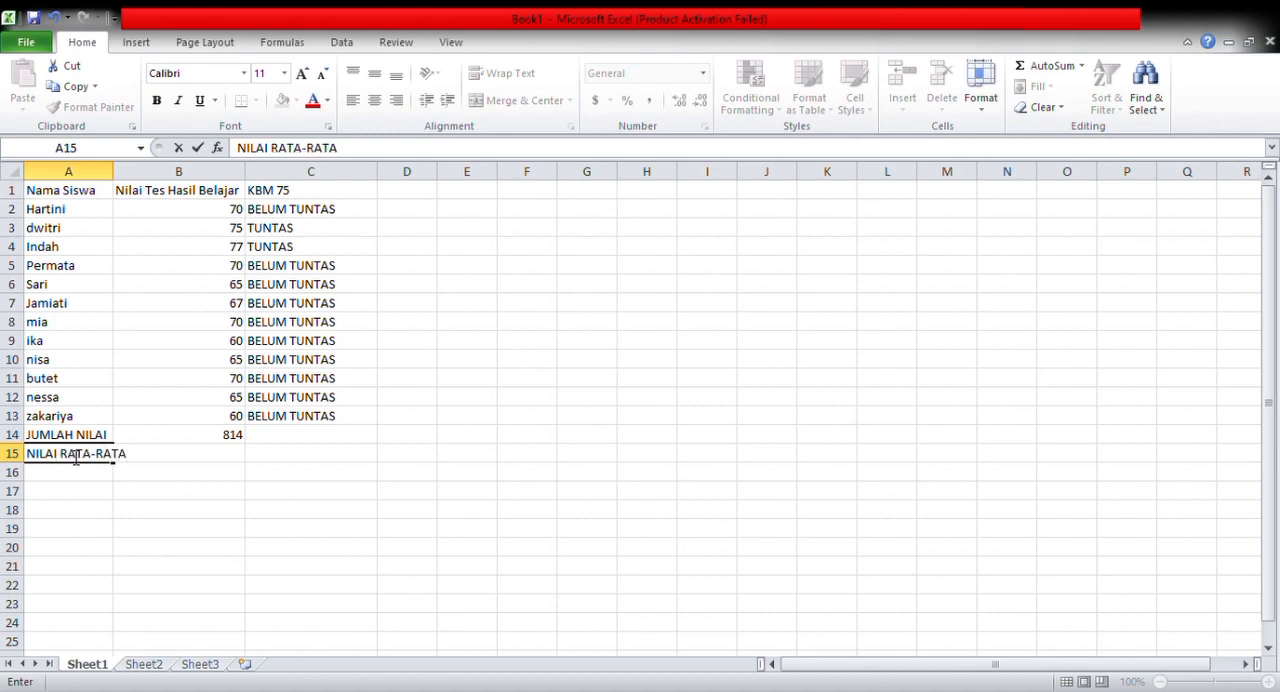
click(120, 184)
mouse_move(122, 185)
mouse_down()
mouse_move(102, 192)
mouse_move(132, 181)
mouse_up()
Calculate the average test score in cell B15 with the formula =AVERAGE(B2:B13)
click(280, 452)
click(226, 456)
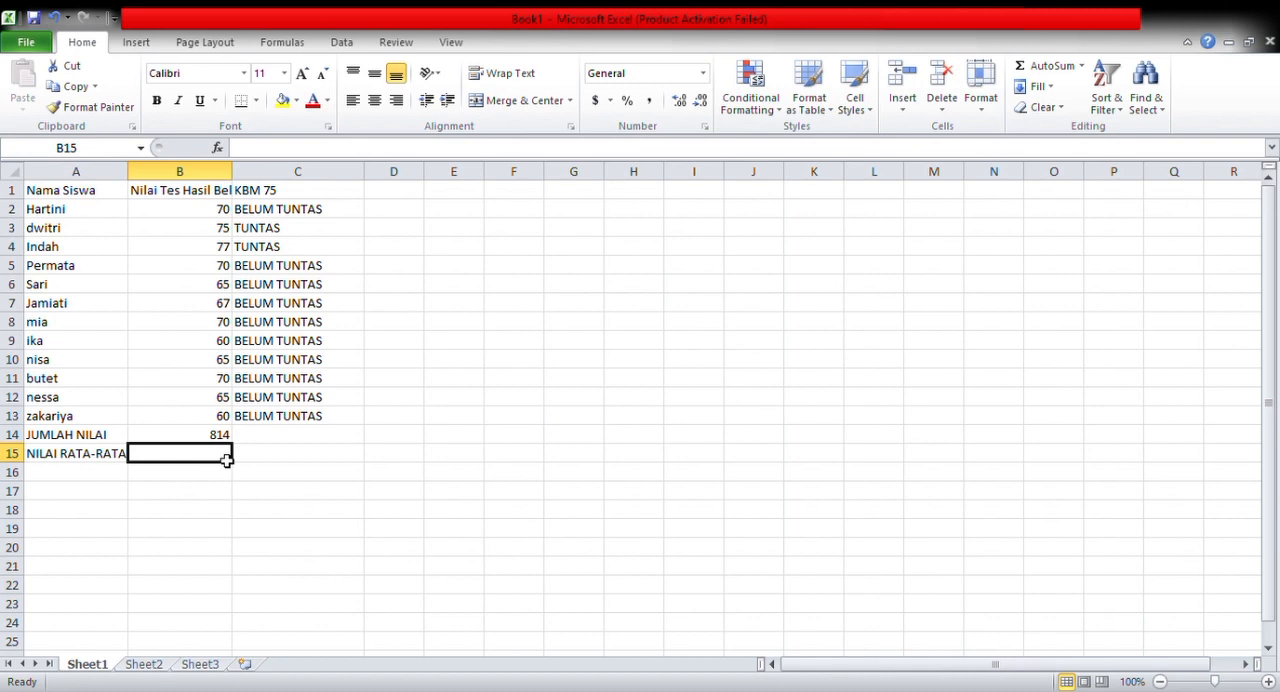
text(=)
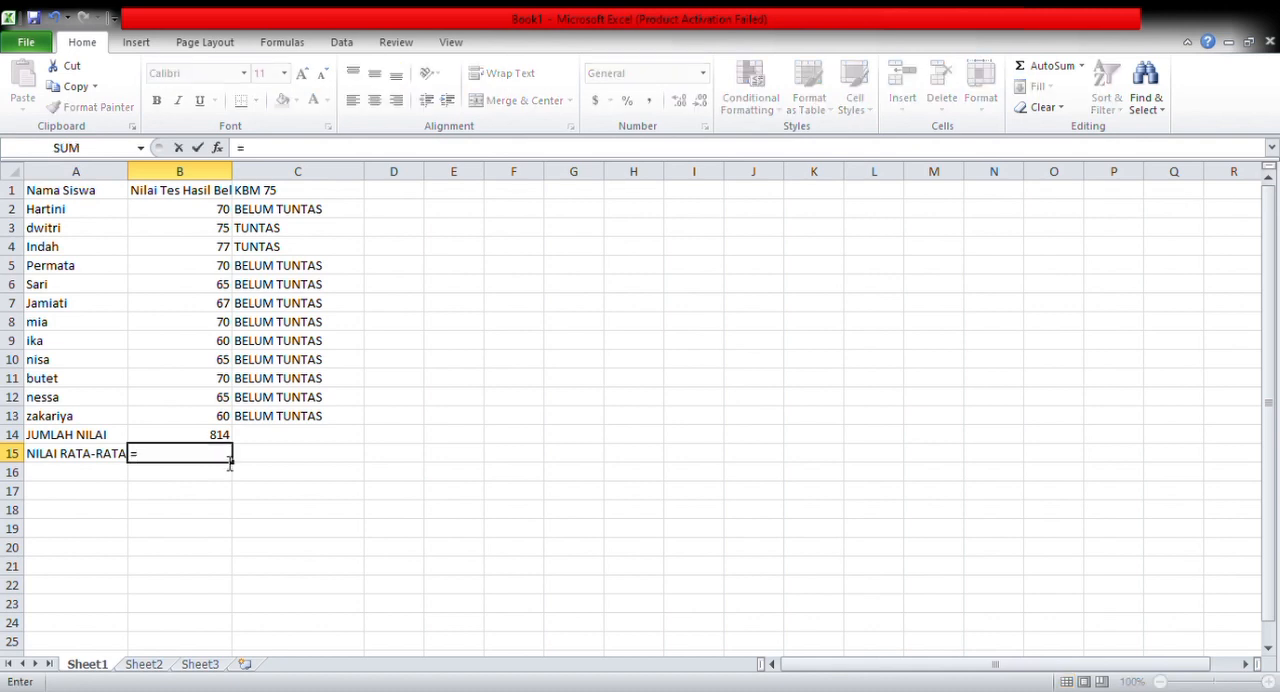
text(a)
key(BackSpace)
text(AVA)
key(BackSpace)
text(ERGE)
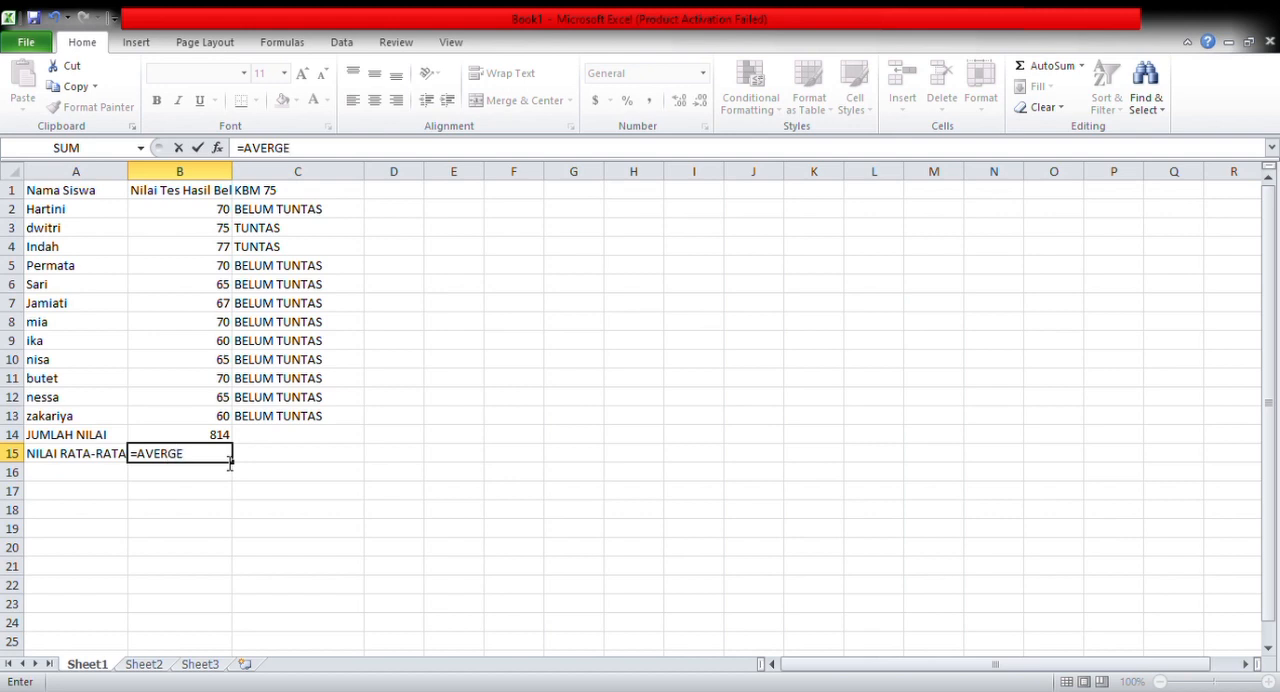
key(BackSpace)
key(BackSpace)
key(BackSpace)
key(BackSpace)
text(RAGE(B2:B13))
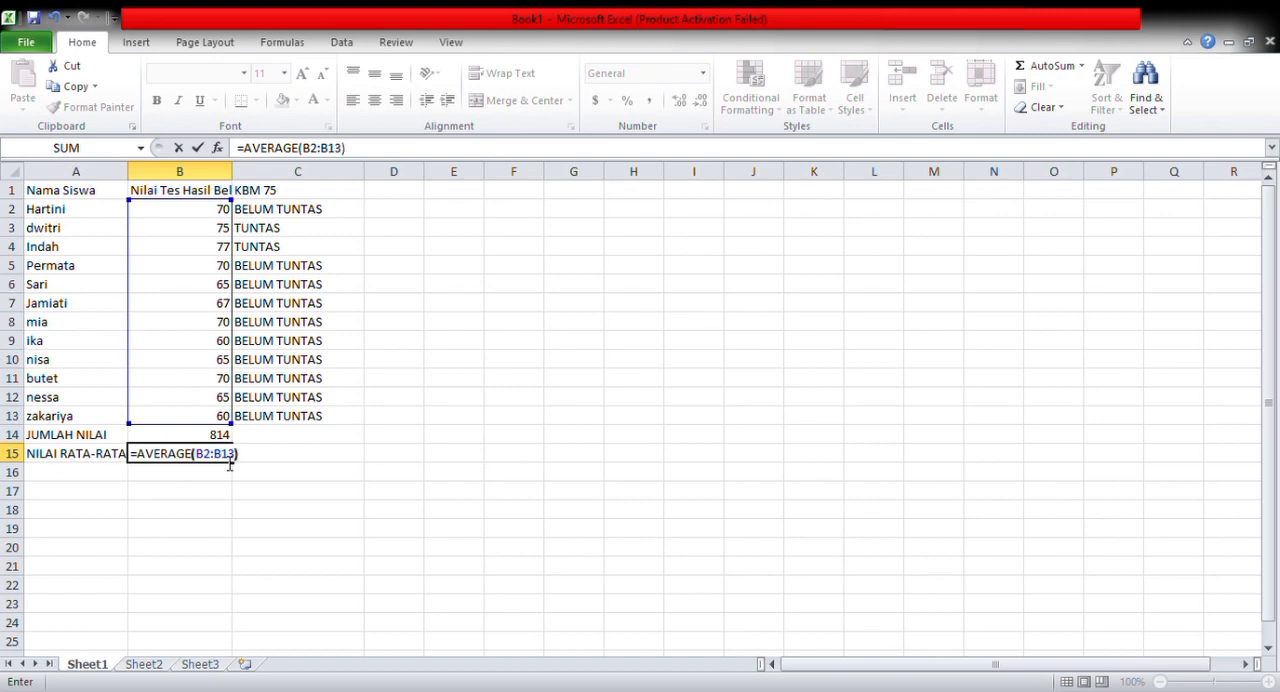
key(Return)
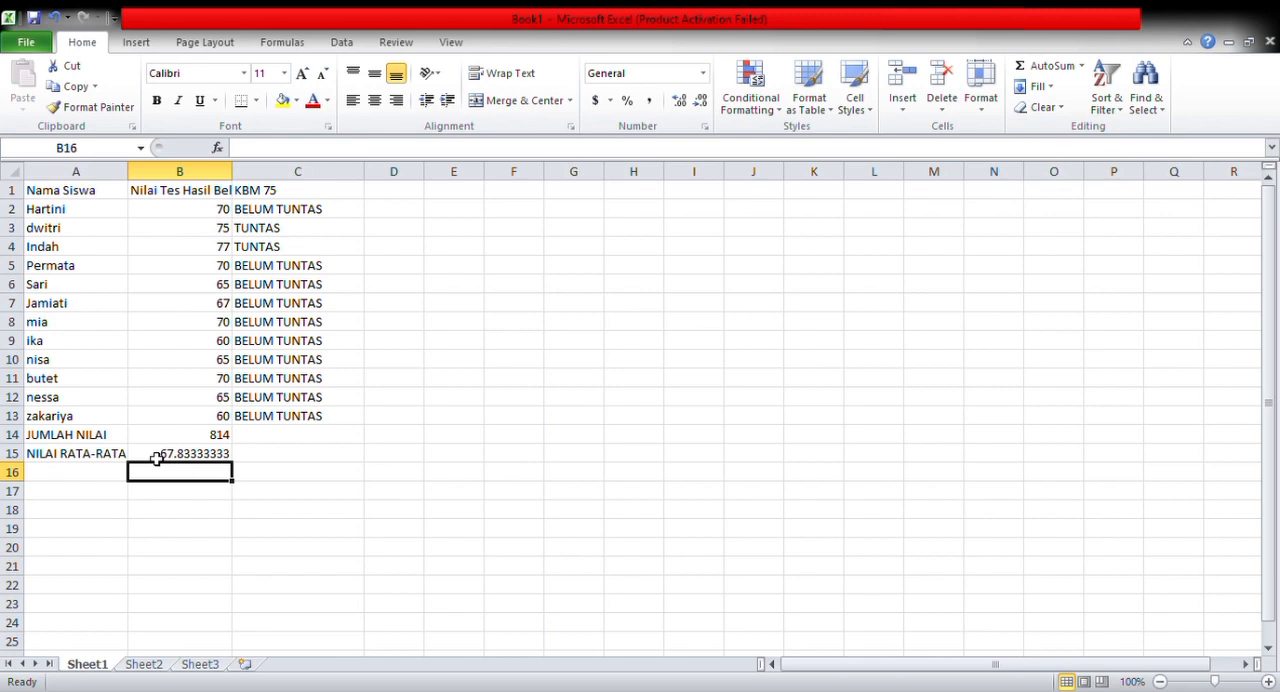
Enter the label NILAI MAKSIMUM in cell A16 and widen column A slightly to fit it
click(48, 482)
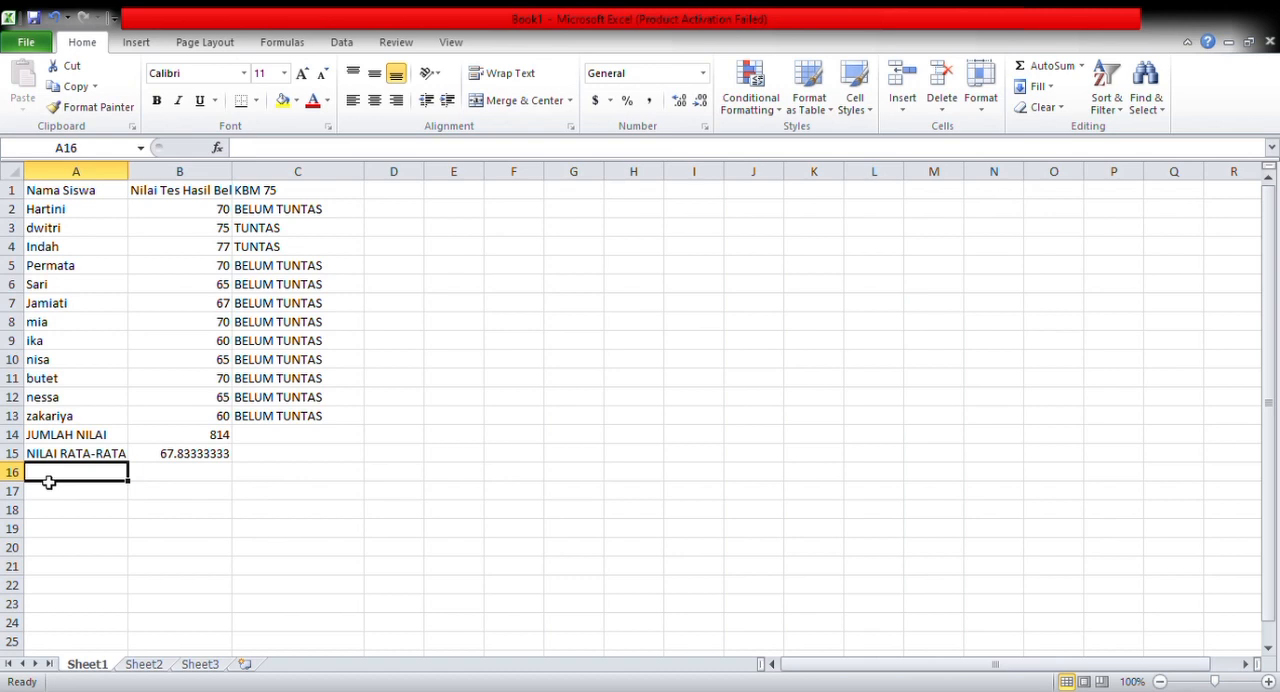
text(n)
key(BackSpace)
text(NILAI )
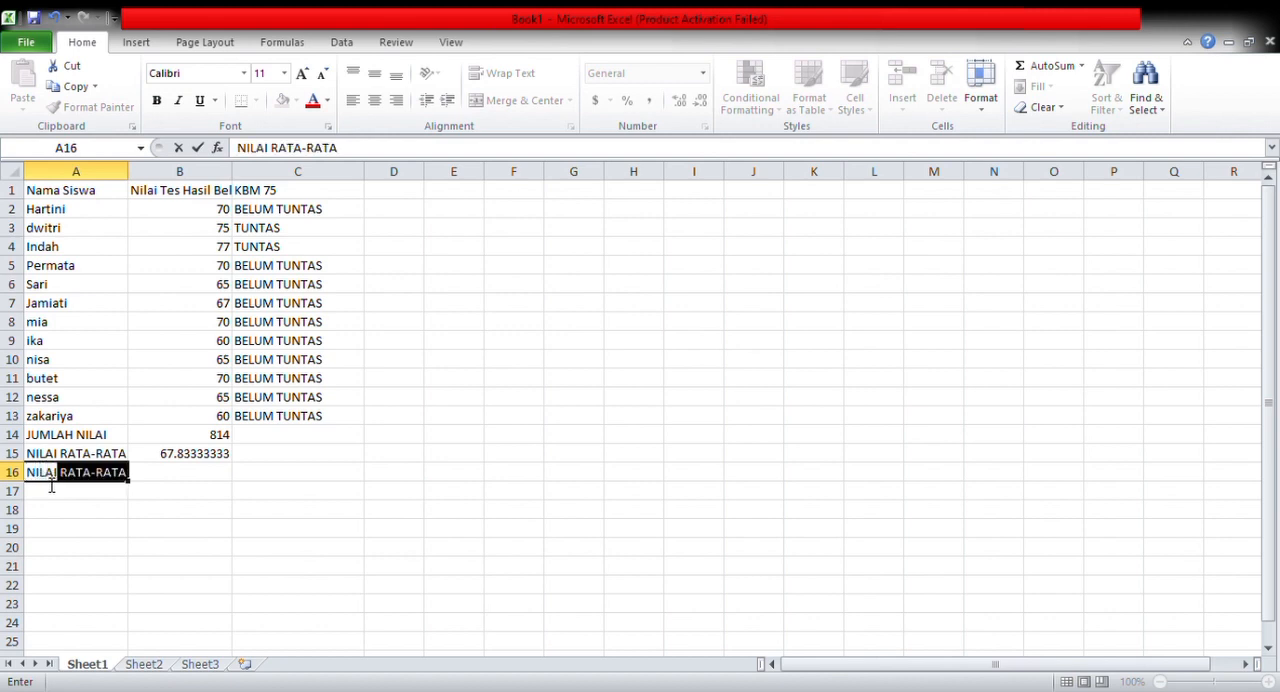
text(MAK)
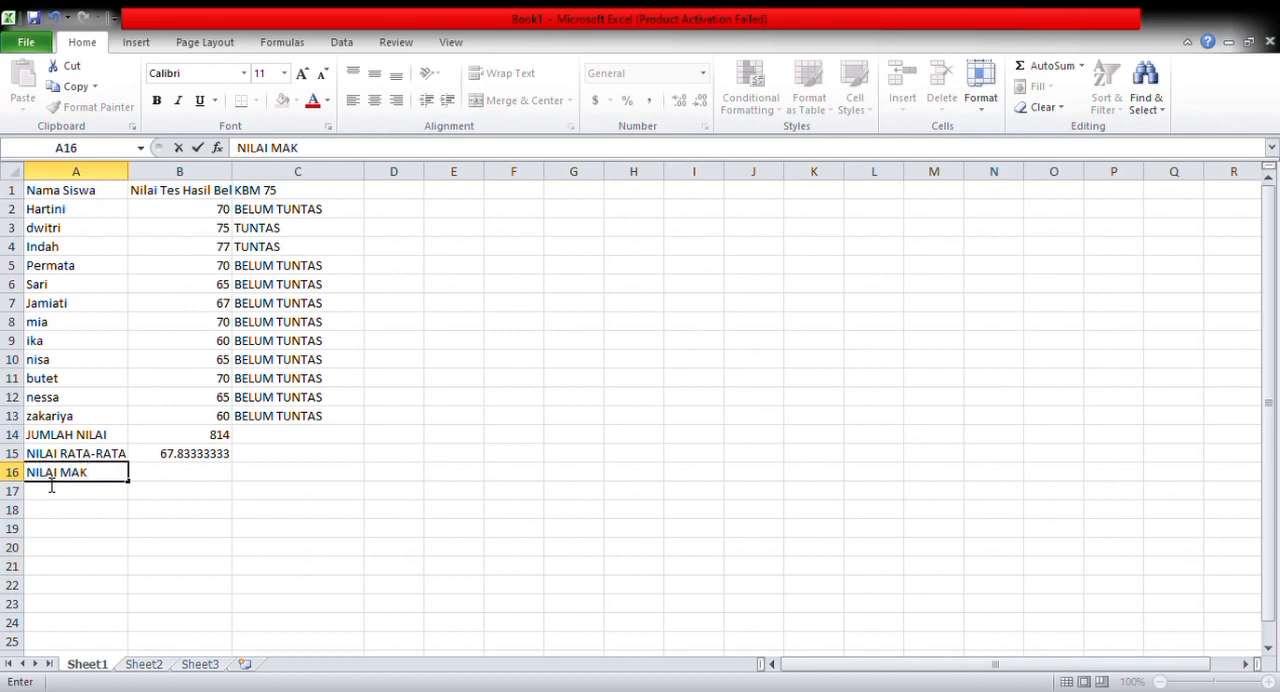
text(SIMUM)
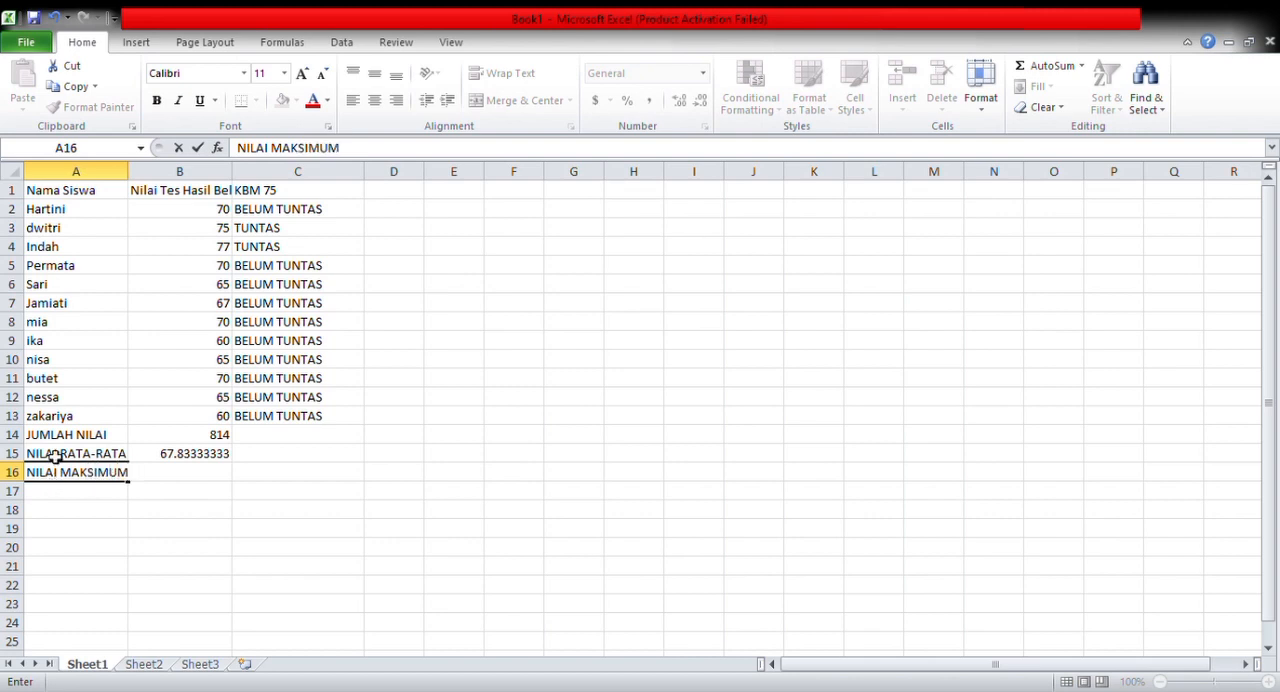
click(182, 477)
click(143, 191)
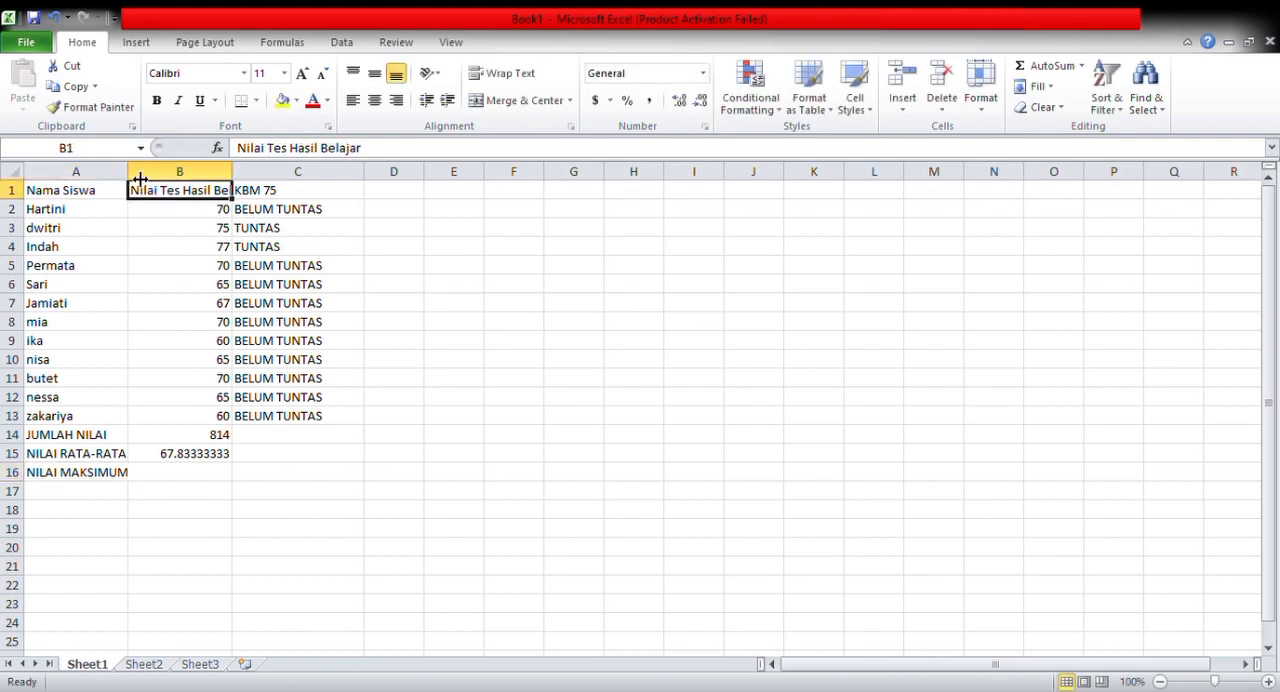
drag(134, 179, 138, 180)
Find the highest test score in cell B16 with the formula =MAX(B2:B13)
click(189, 478)
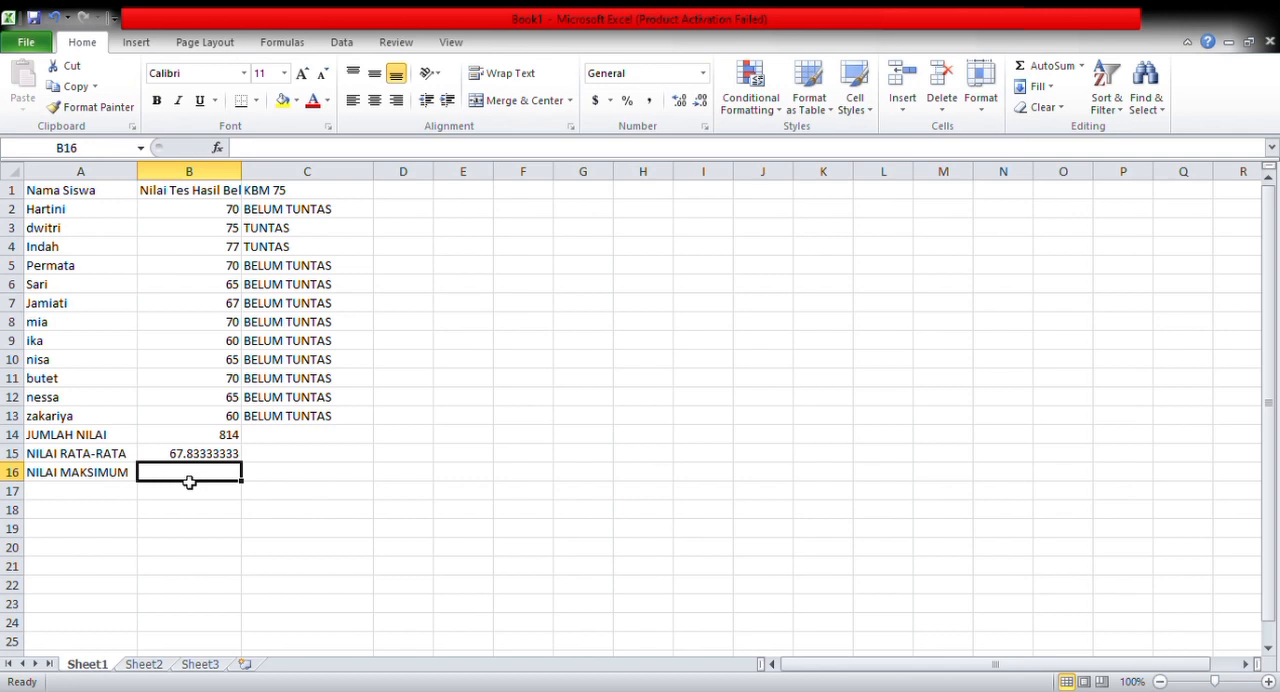
text(=)
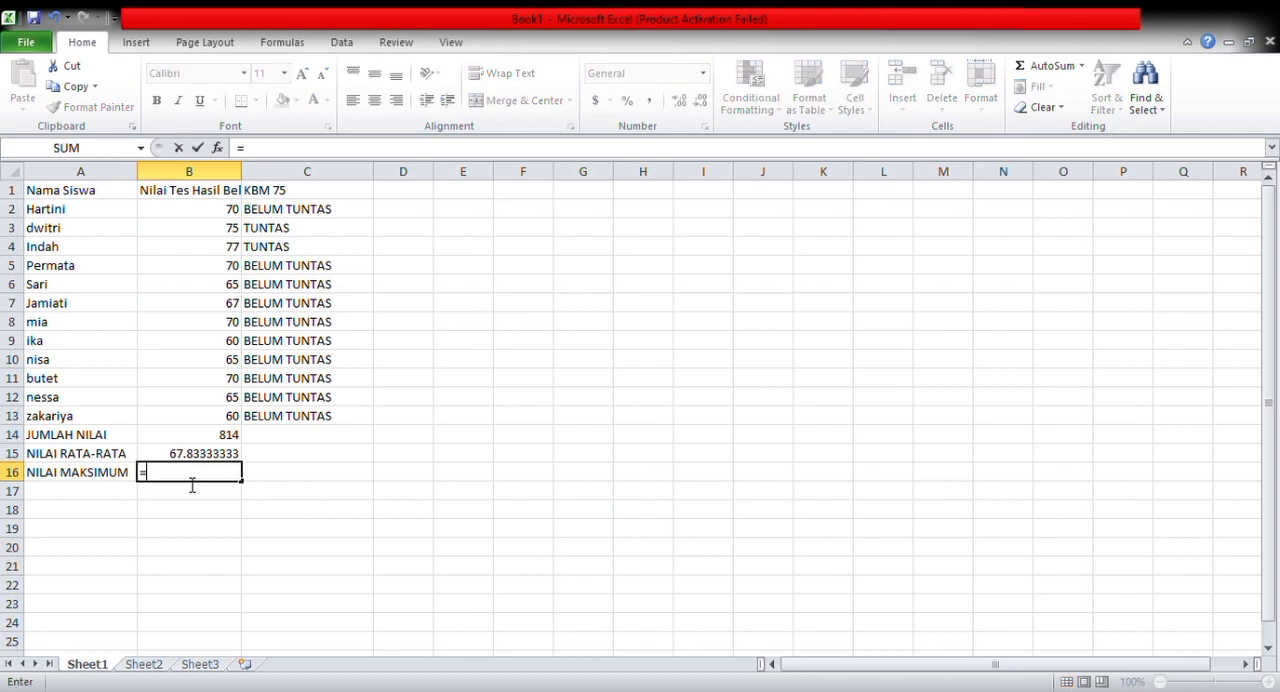
text(MAX(B2)
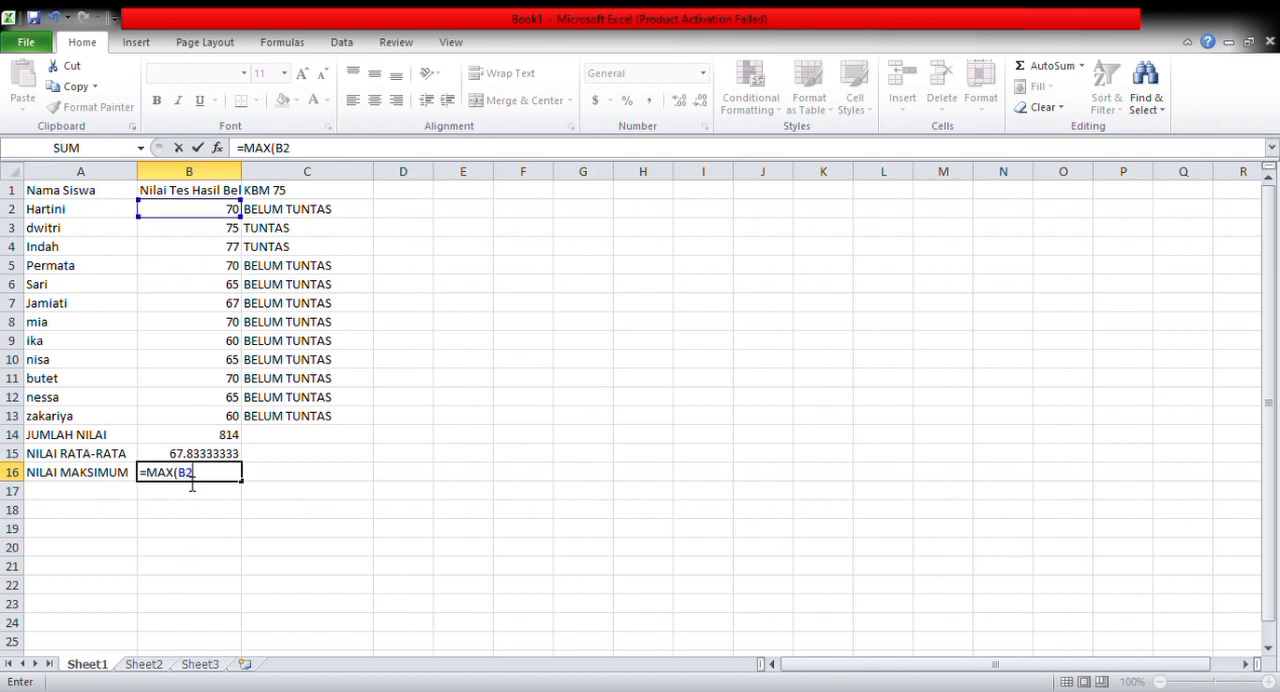
text(:B13)
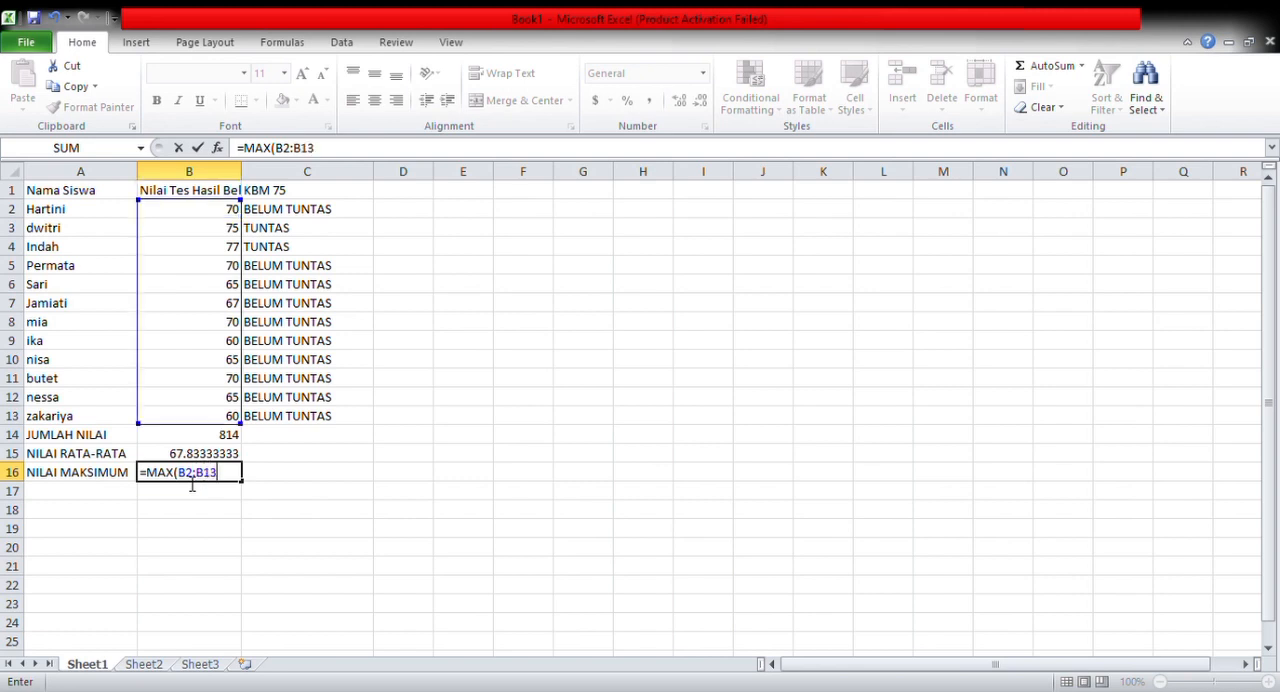
text())
key(Return)
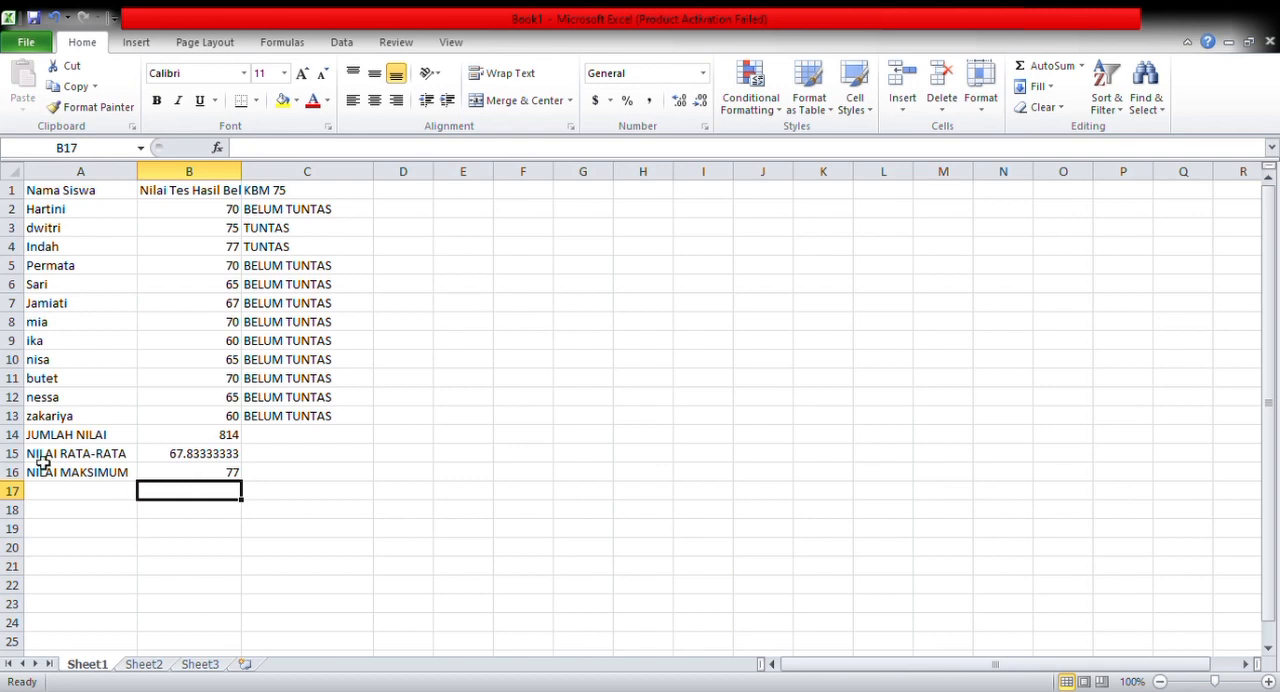
Enter the label NILAI MINIMUM in cell A17 below the maximum score label
click(47, 495)
text(NILAI)
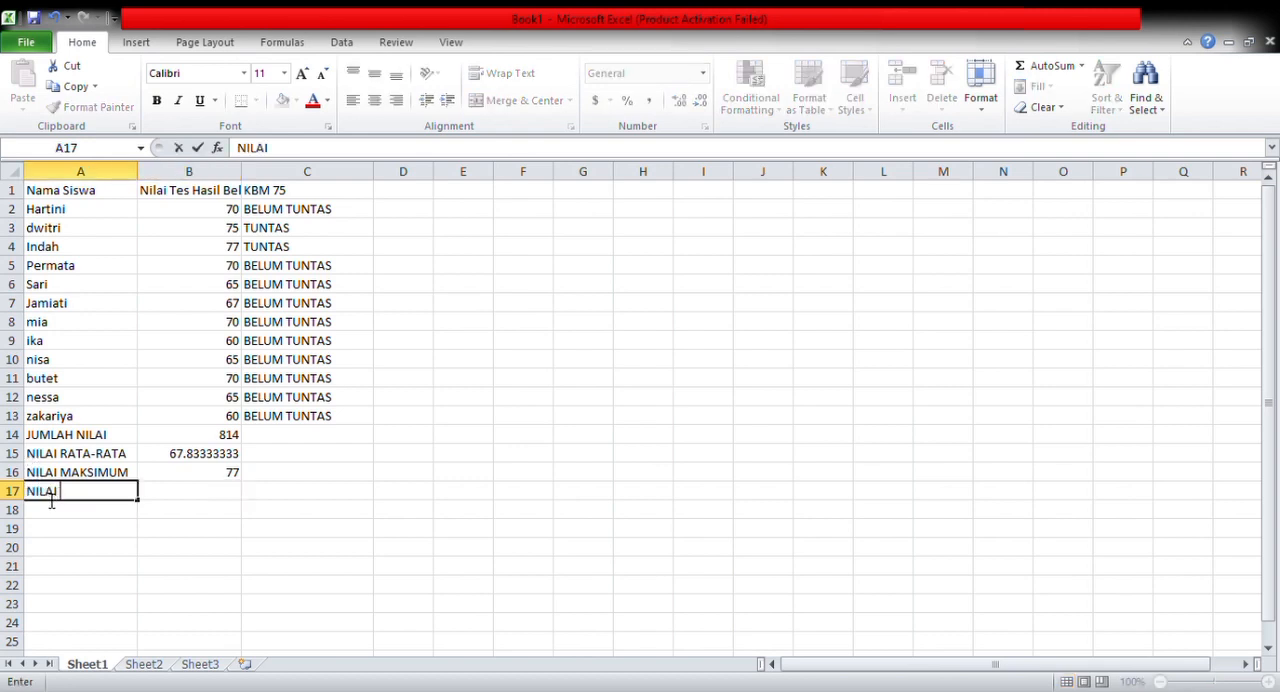
text( MINIMUM)
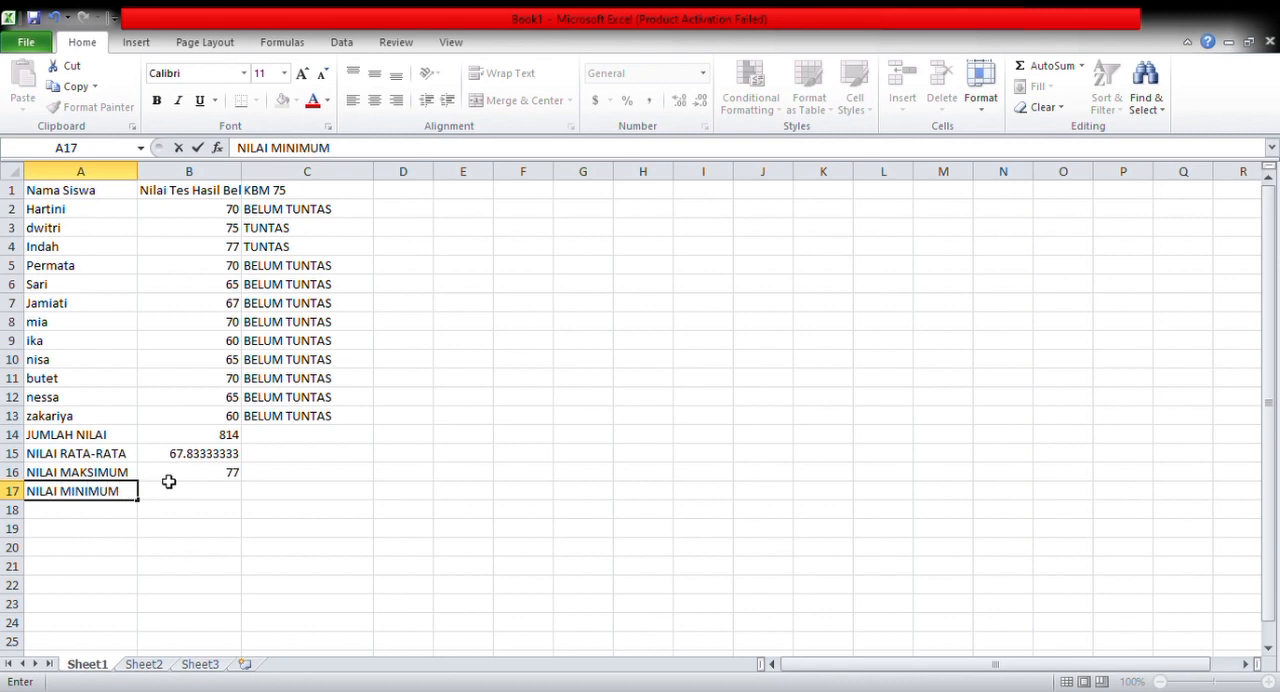
Find the lowest test score in cell B17 with the formula =MIN(B2:B13)
click(180, 495)
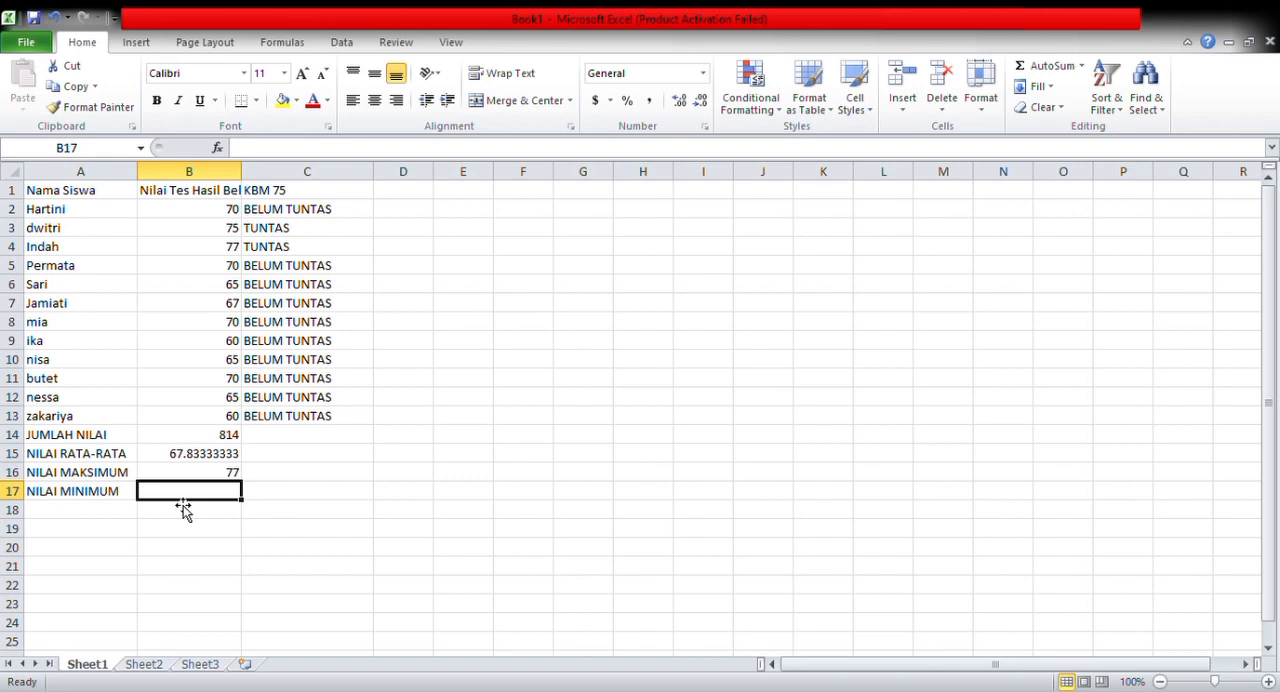
text(6)
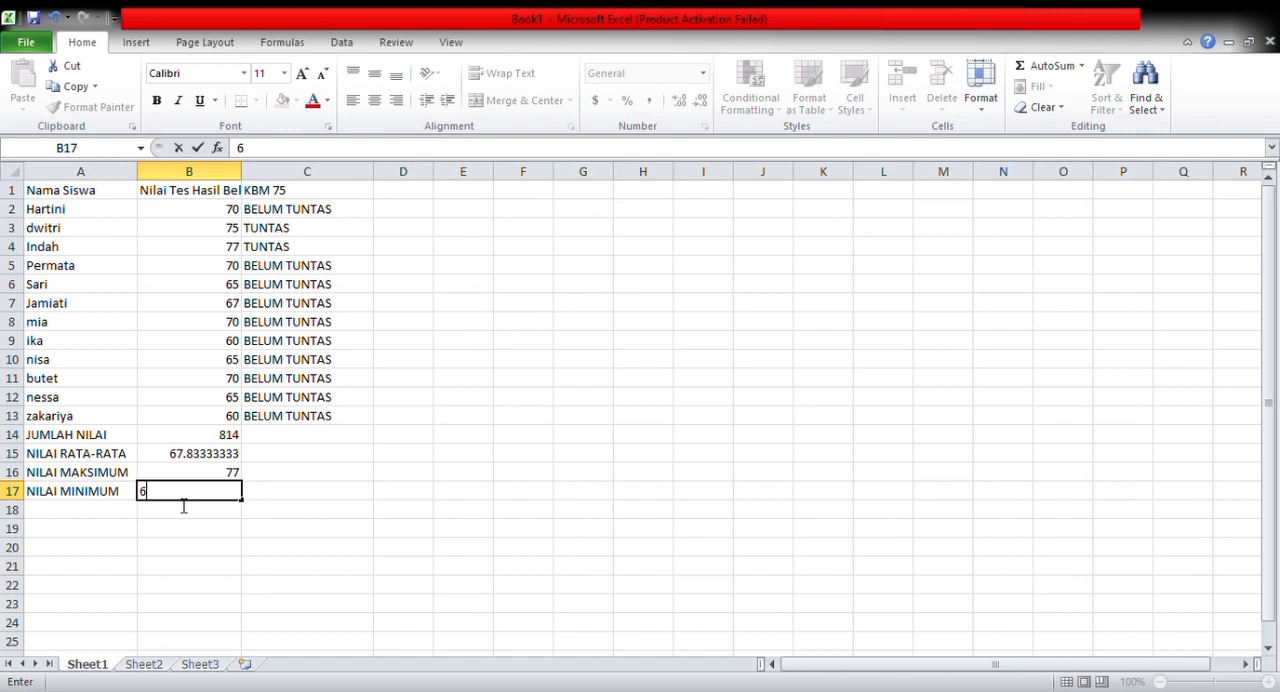
key(BackSpace)
text(=mi)
key(BackSpace)
key(BackSpace)
text(MI)
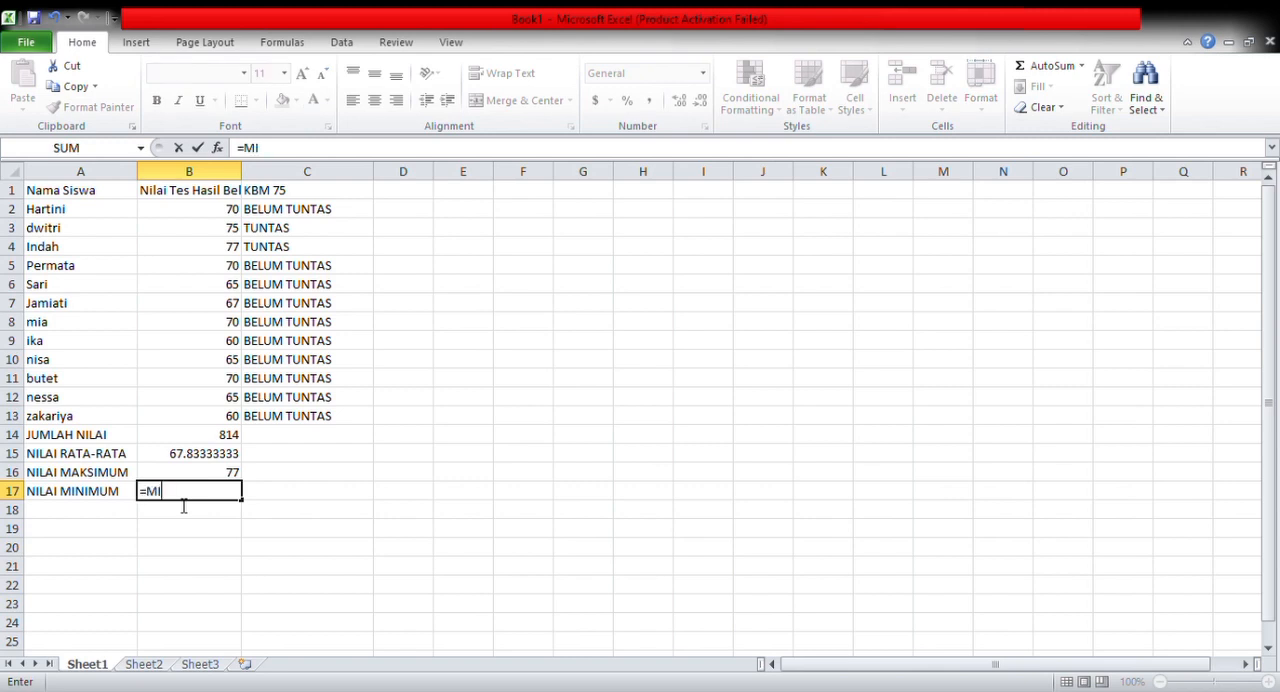
text(N()
key(Up)
key(Up)
key(Up)
key(Up)
key(Up)
key(Up)
key(Up)
key(Up)
key(Up)
key(Up)
key(Up)
key(Up)
key(Up)
key(Up)
key(Up)
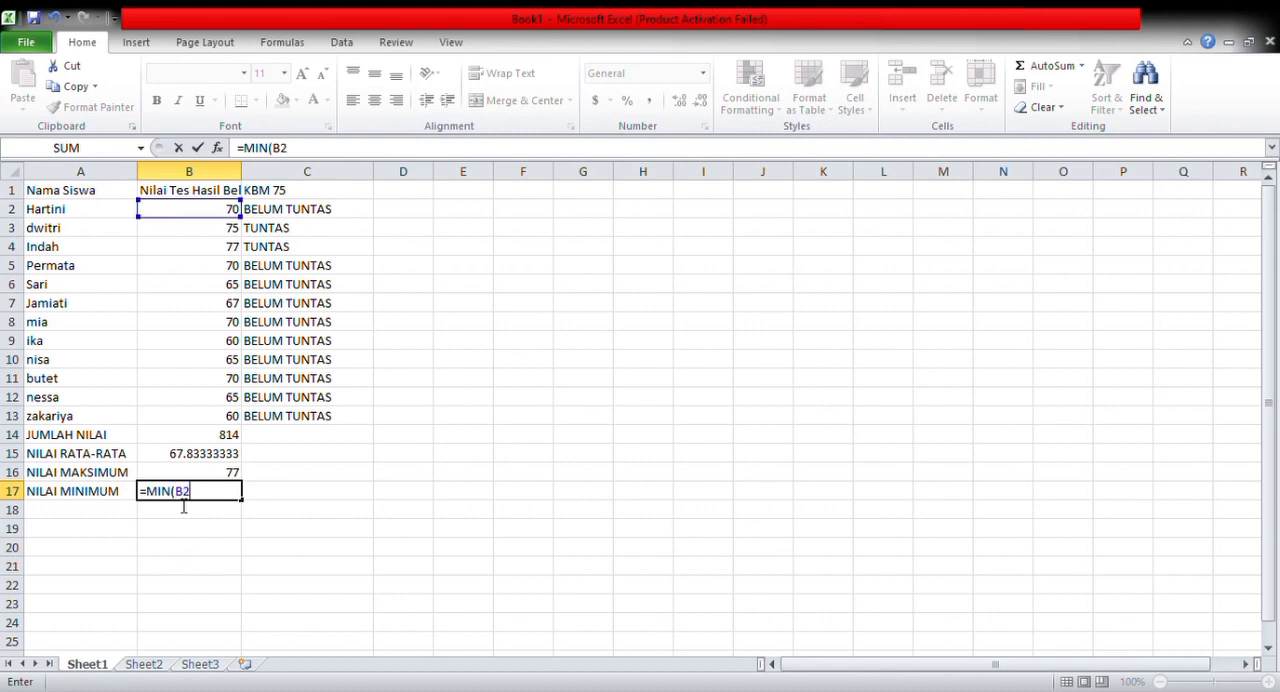
text(:B13)
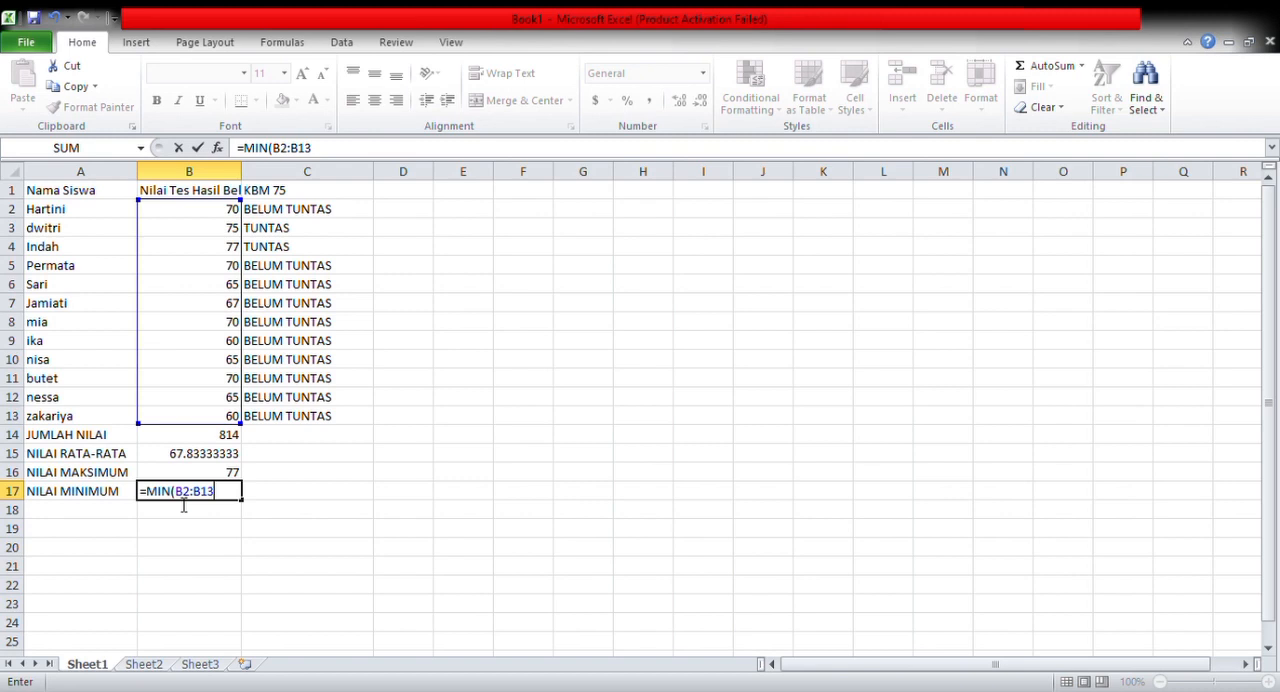
text())
key(Return)
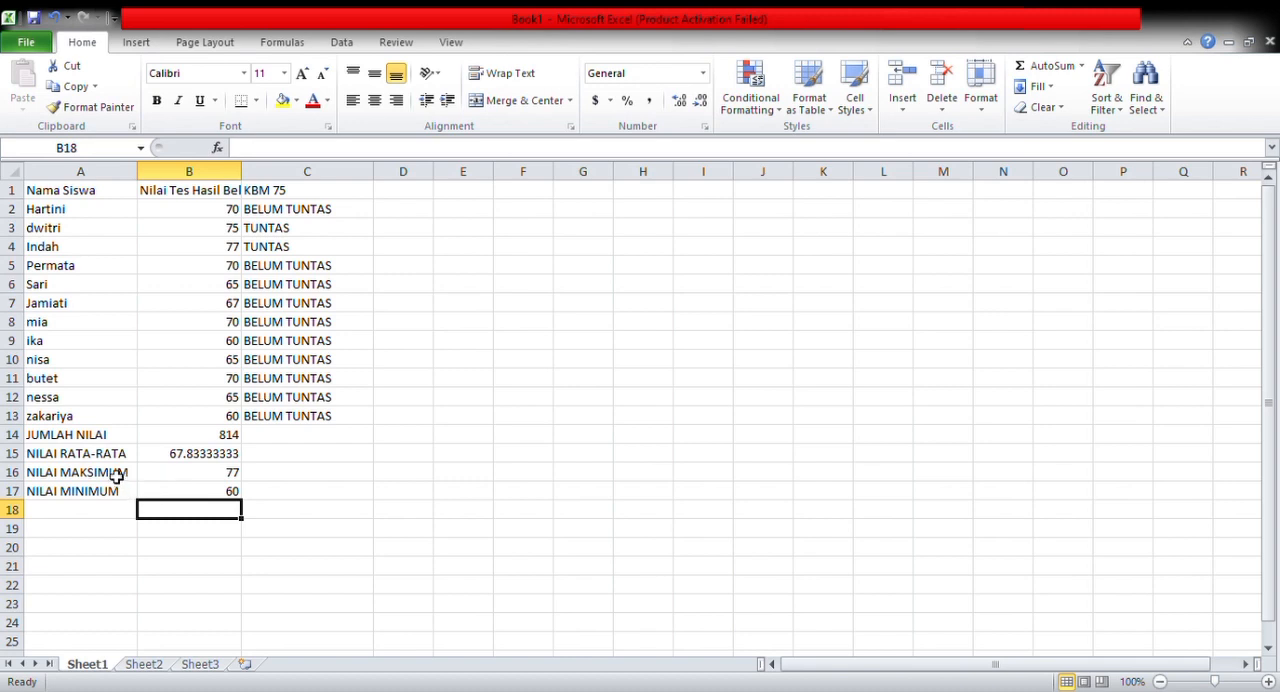
Enter the label PERSENTASE KETUNTASAN in cell A18, widen column A to fit it, and select cell B18
click(64, 521)
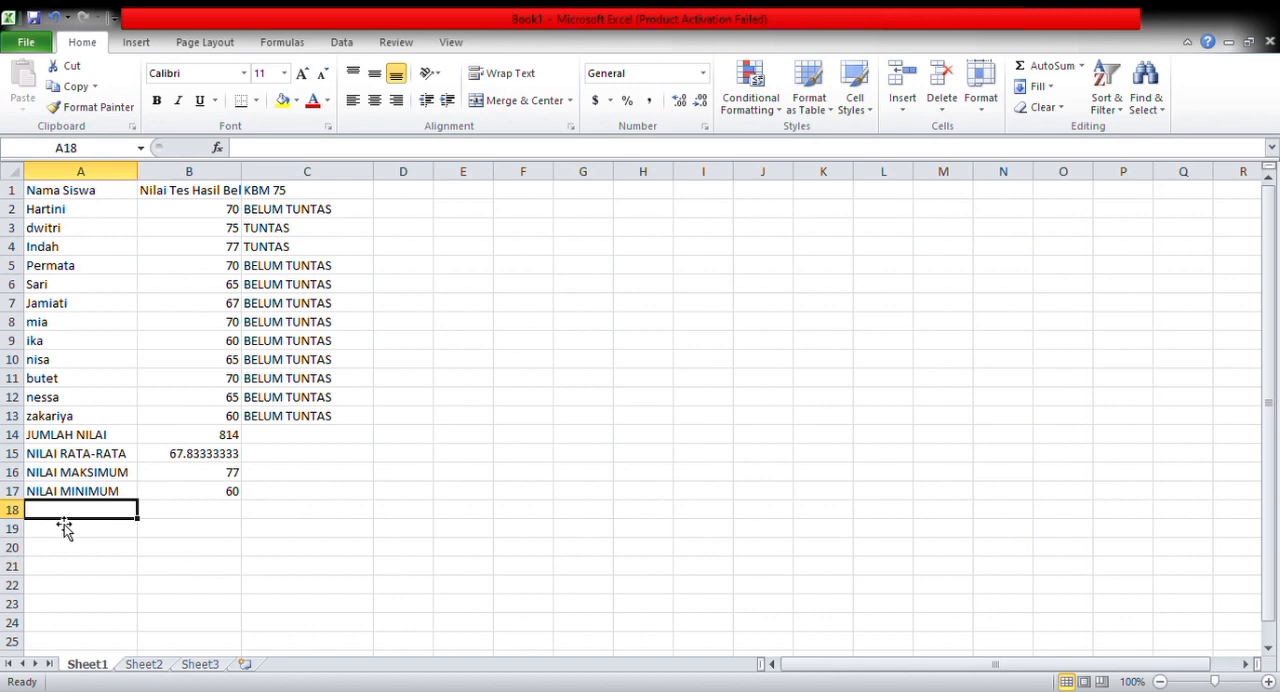
text(pRES)
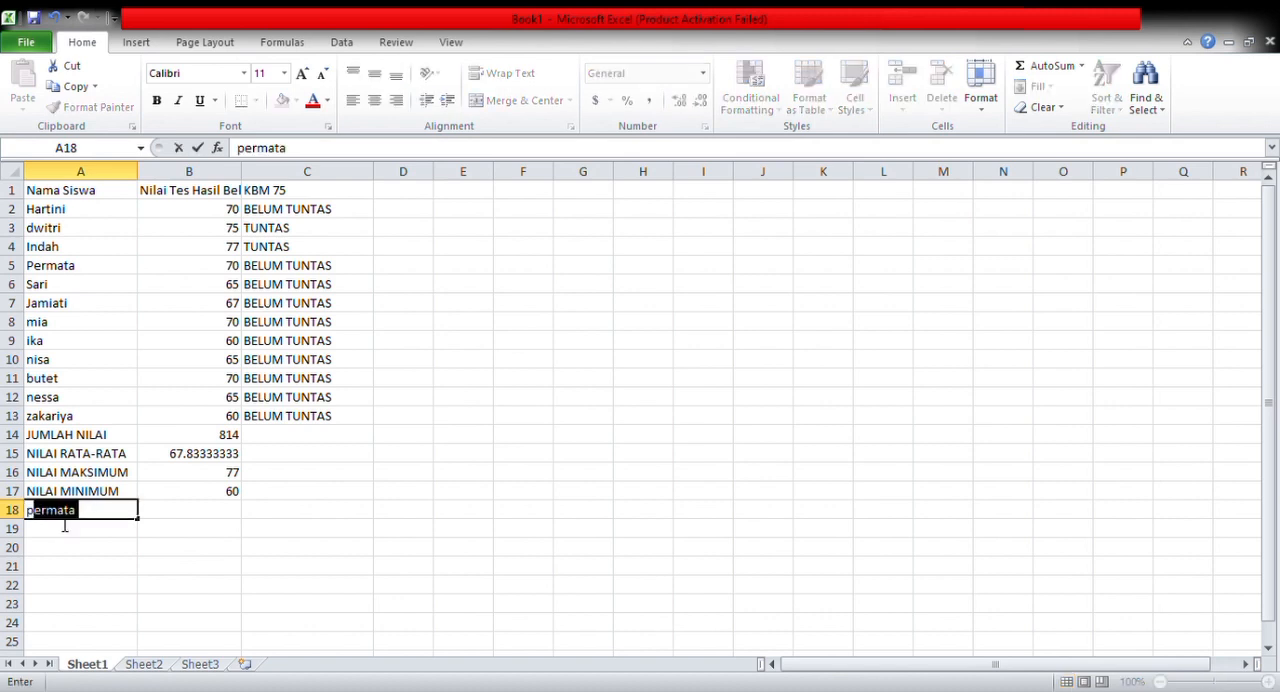
key(BackSpace)
key(BackSpace)
key(BackSpace)
key(BackSpace)
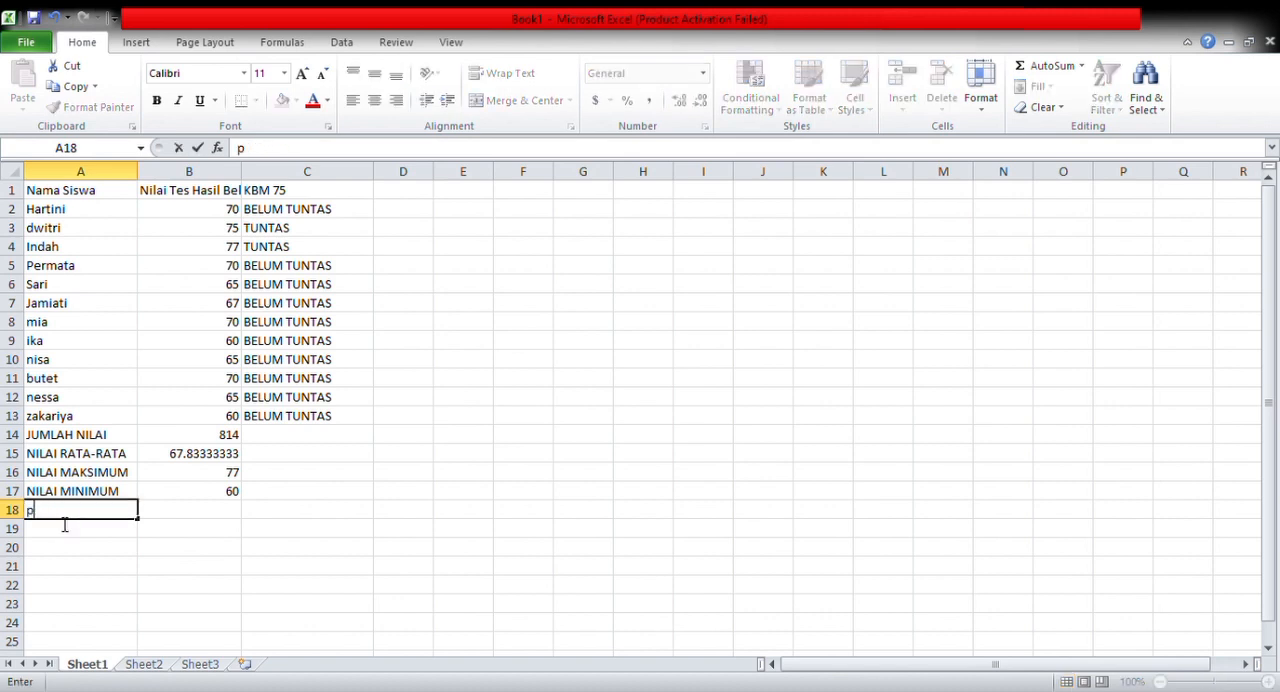
text(p)
key(BackSpace)
key(BackSpace)
text(PRE)
key(BackSpace)
key(BackSpace)
text(E)
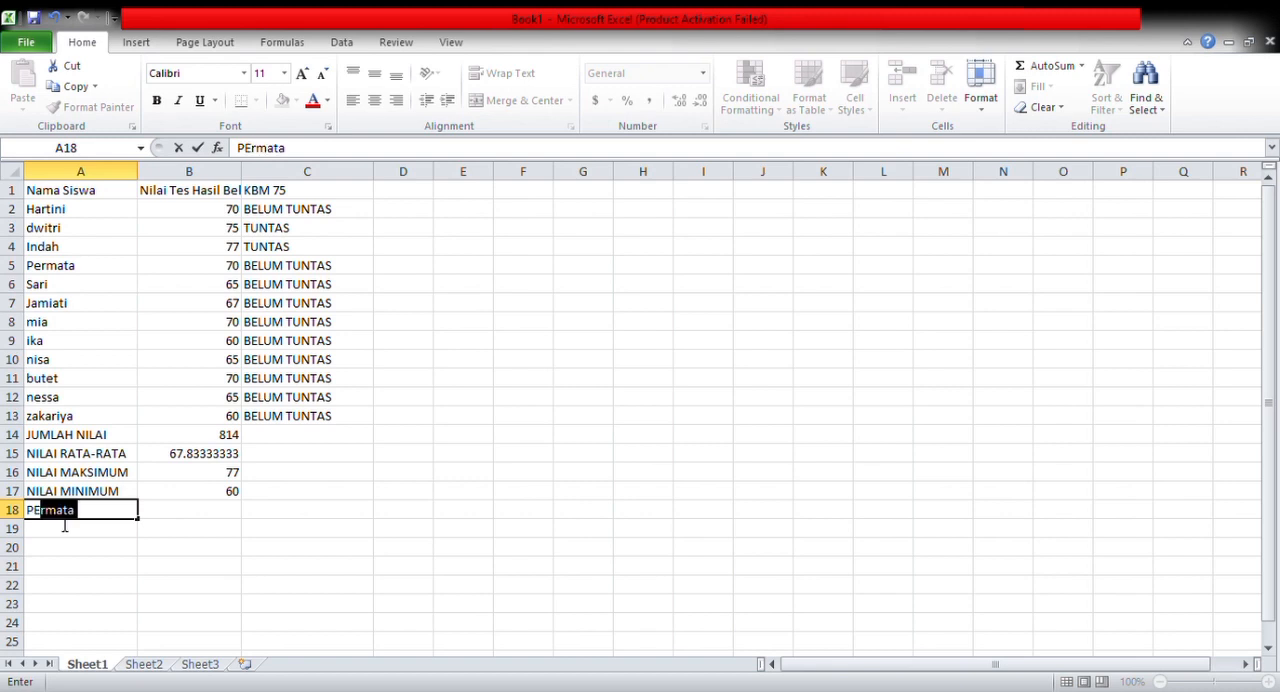
text(RSENTASI)
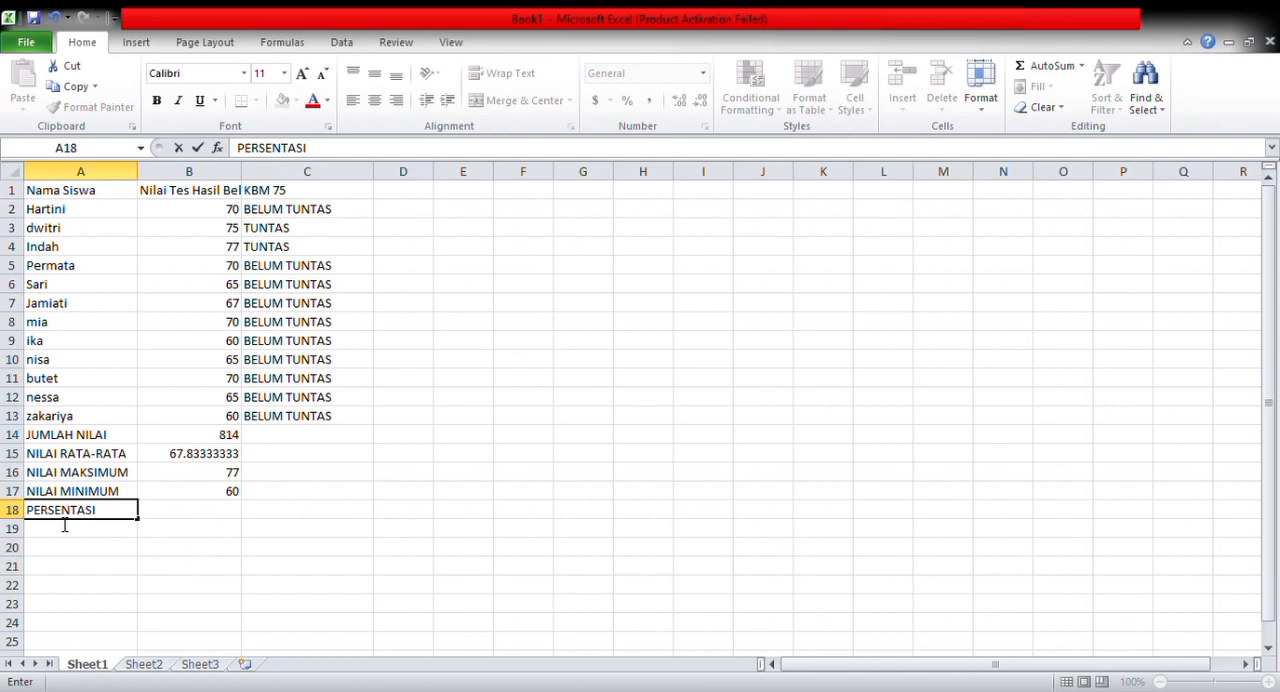
key(BackSpace)
text(E KETUNTASAN)
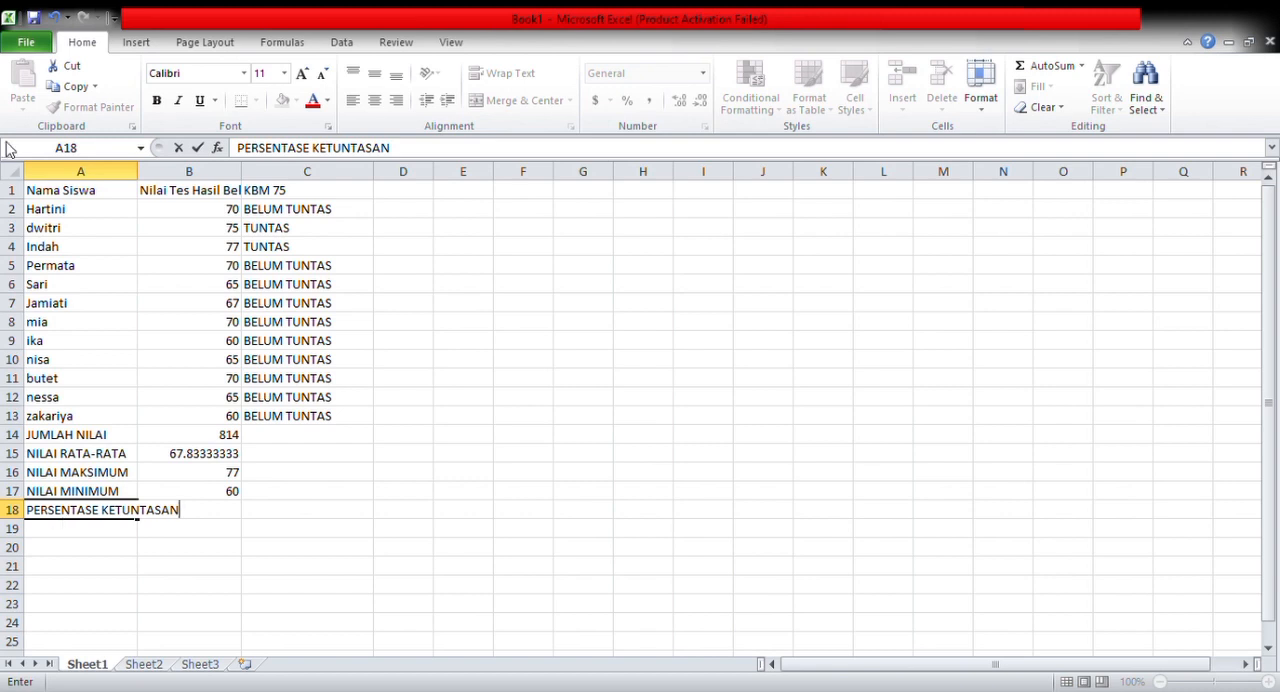
drag(150, 190, 183, 175)
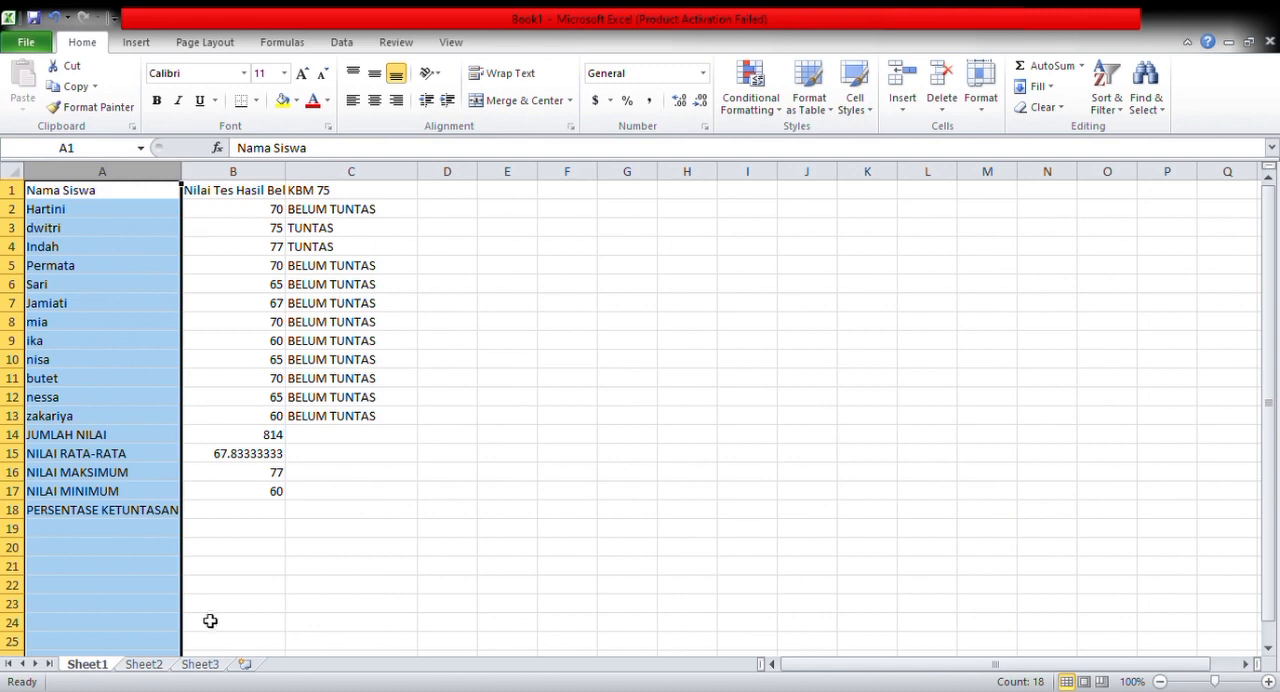
click(223, 515)
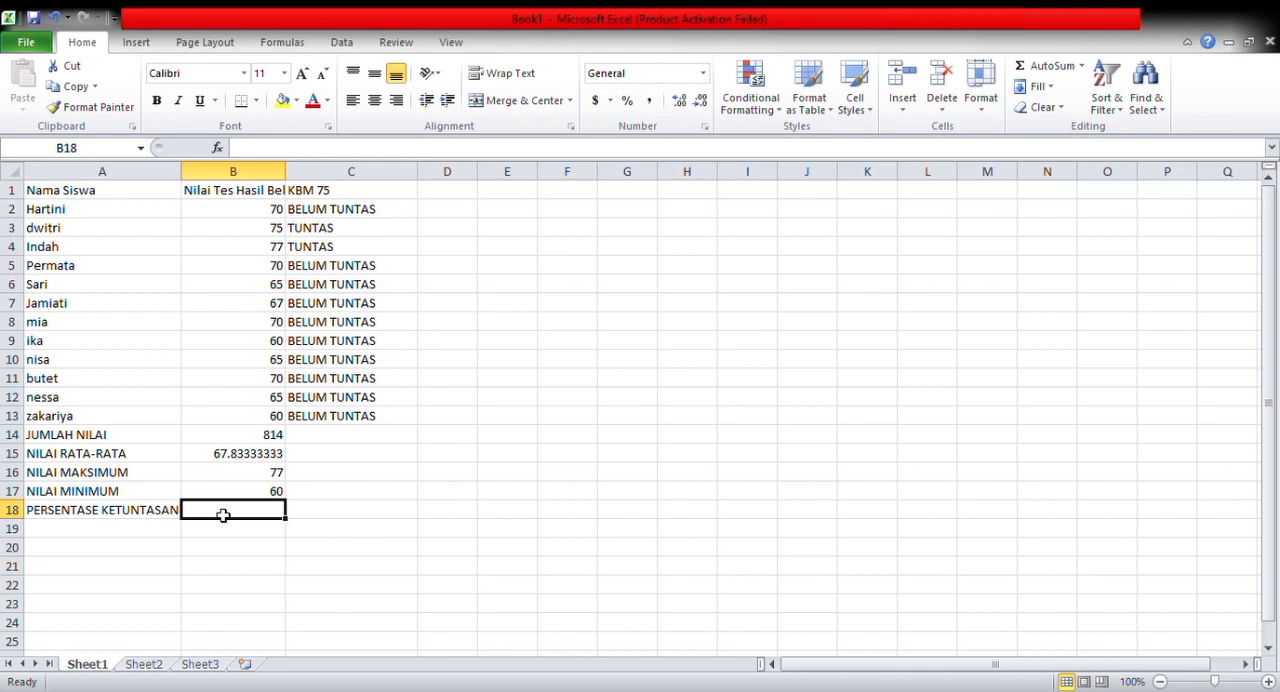
Calculate the completion percentage in cell B18 with the formula =2/12*100
text(=2)
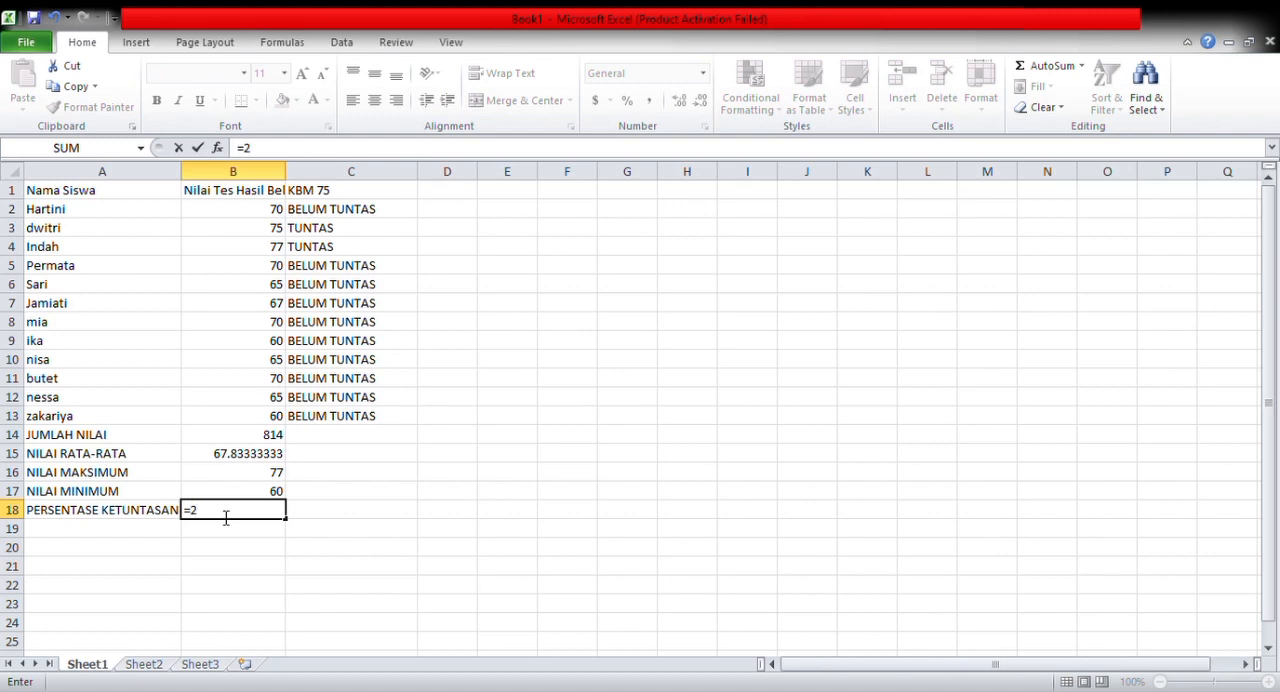
text(/12*100)
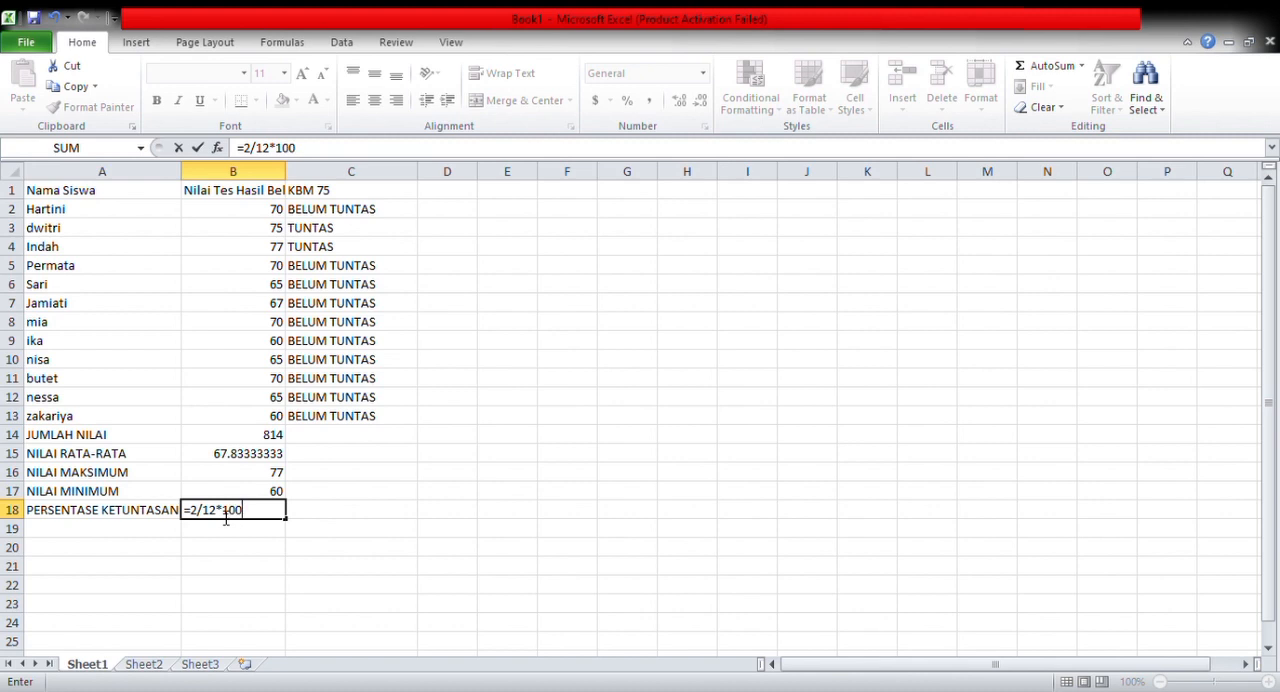
key(Return)
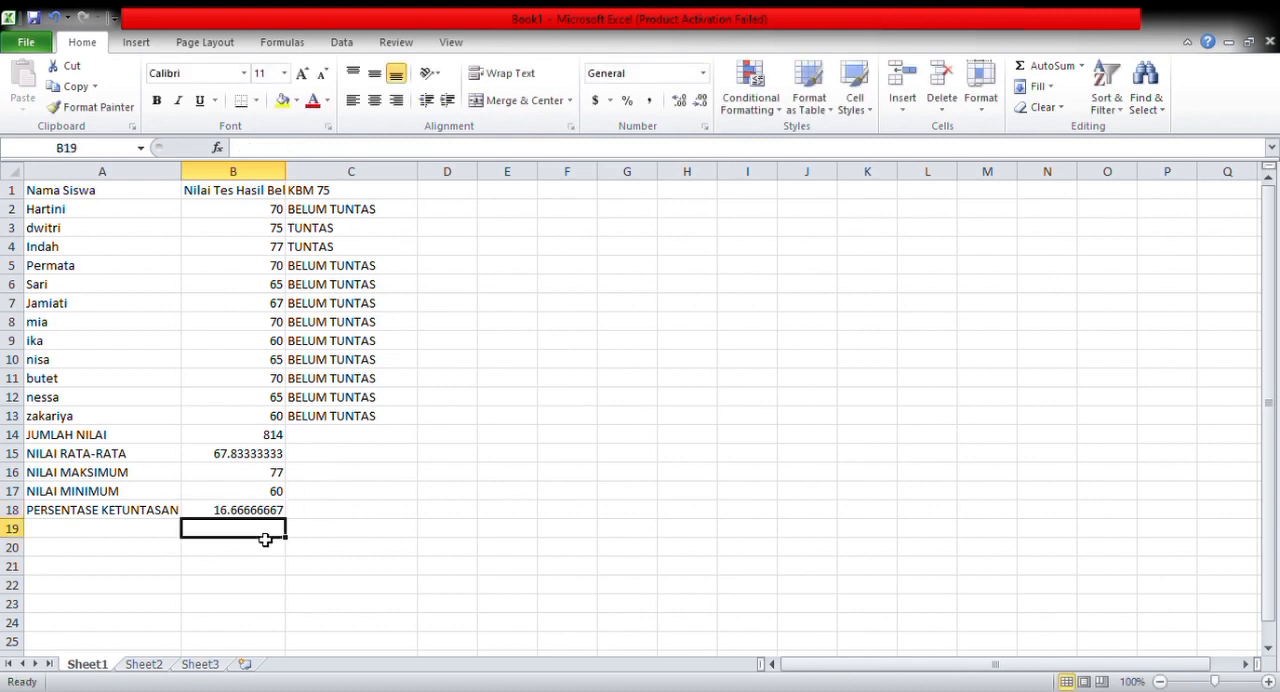
Enter the formula =2/12*100 in cell C18 and apply the Percentage number format to it
click(327, 515)
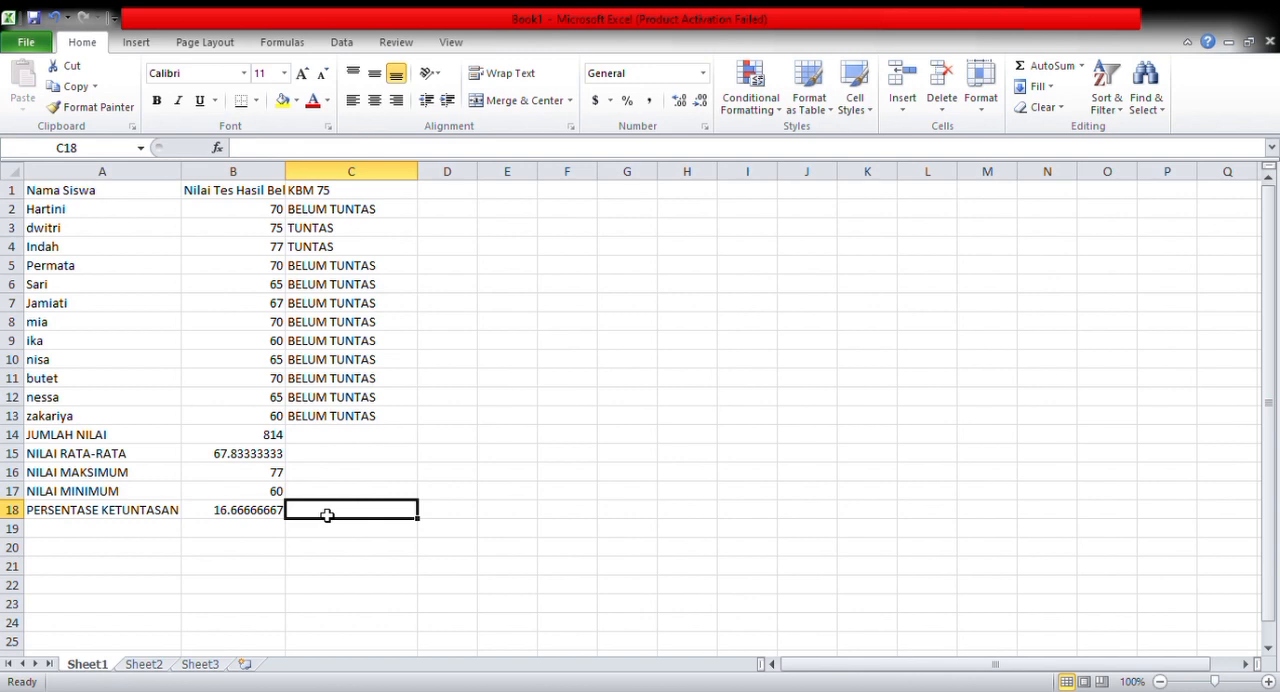
text(=)
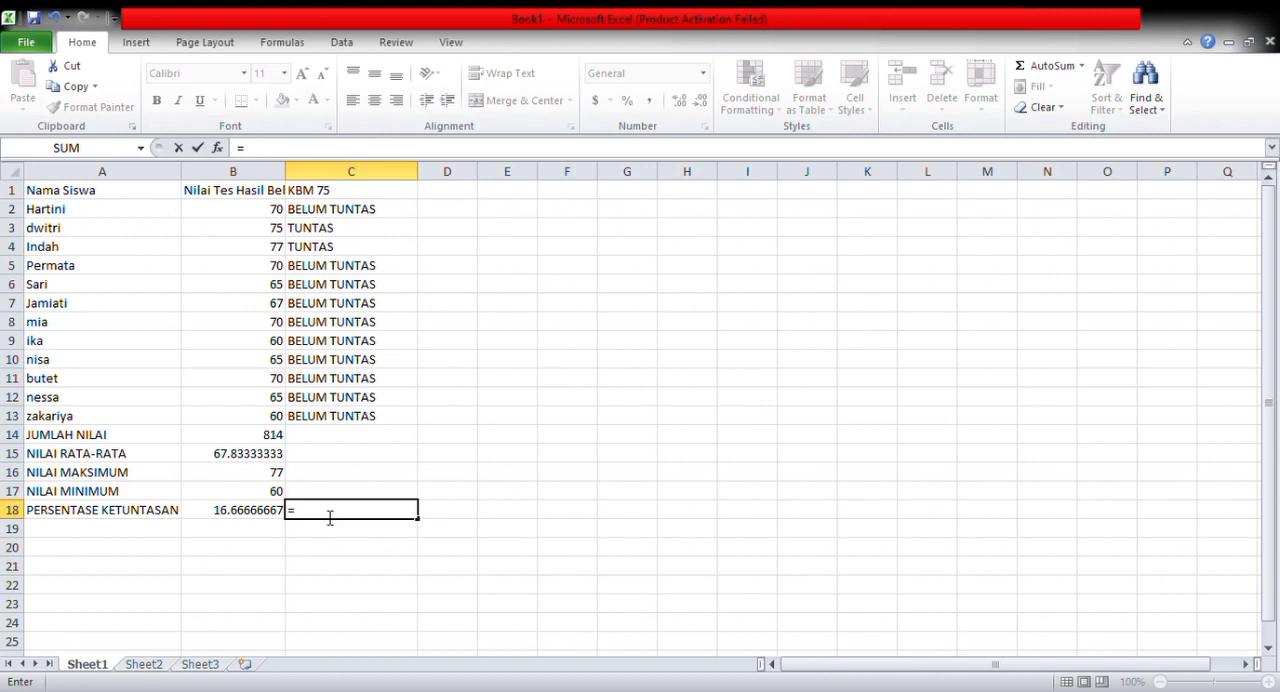
text(2/12)
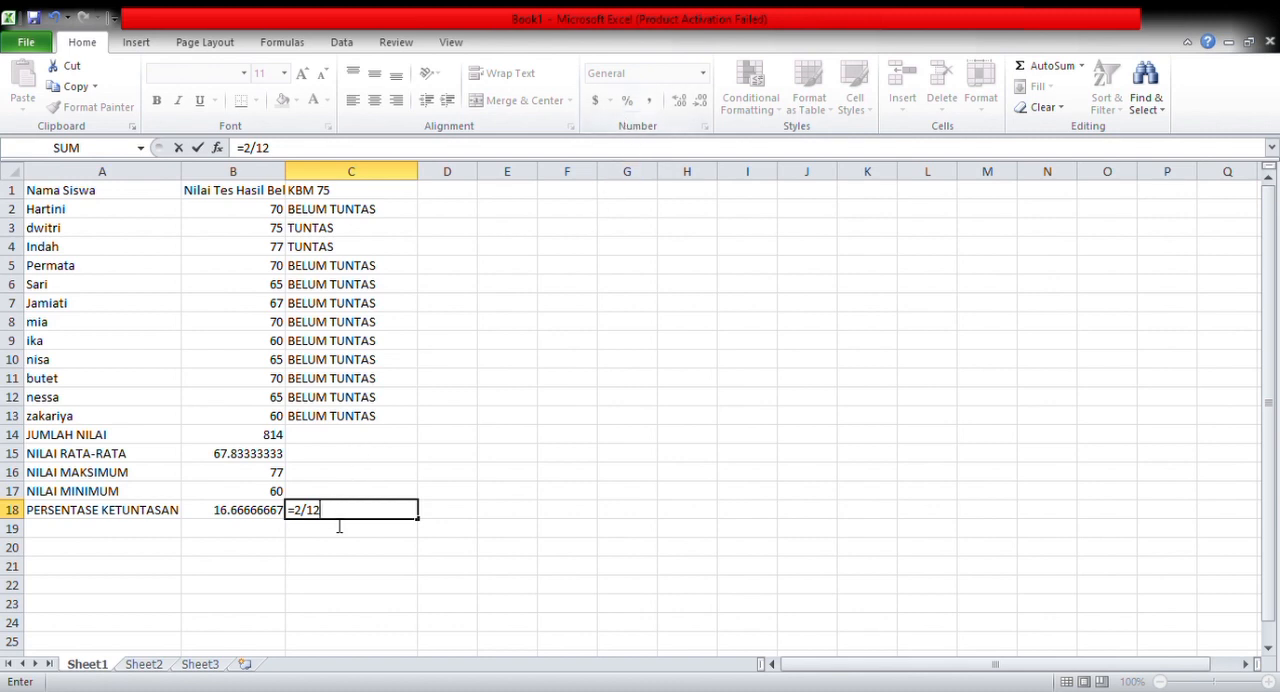
key(F2)
text(*100)
key(Return)
click(370, 511)
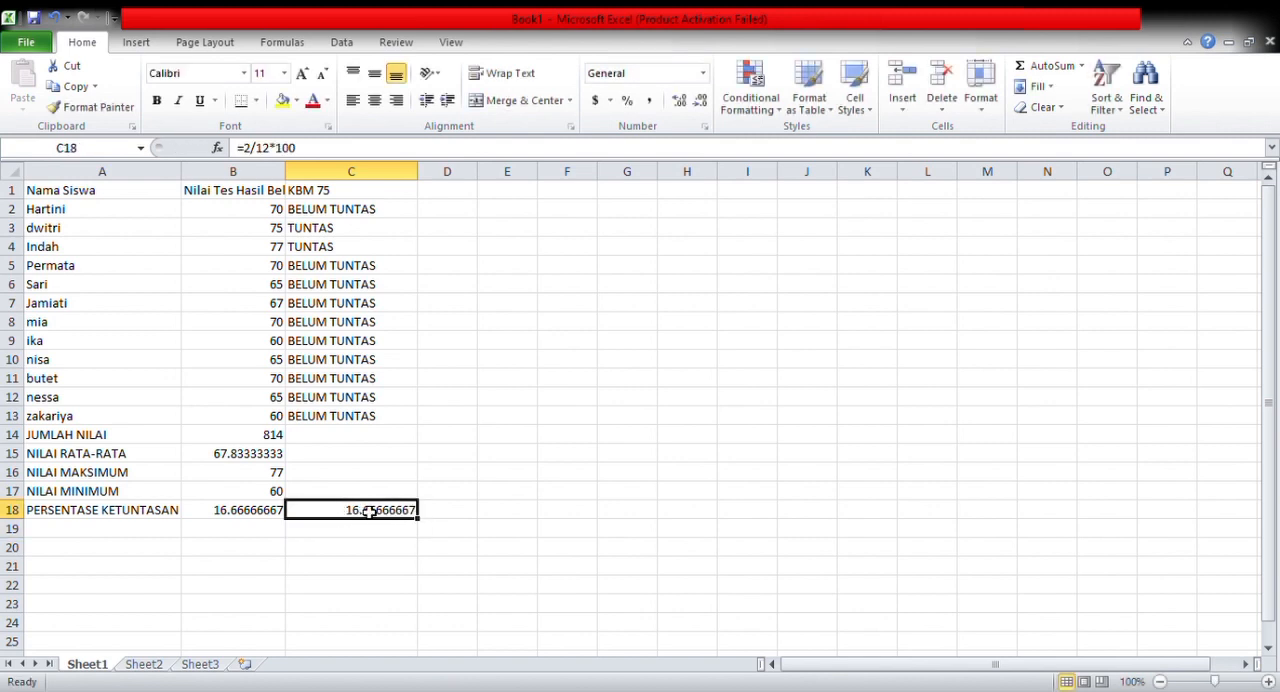
click(627, 101)
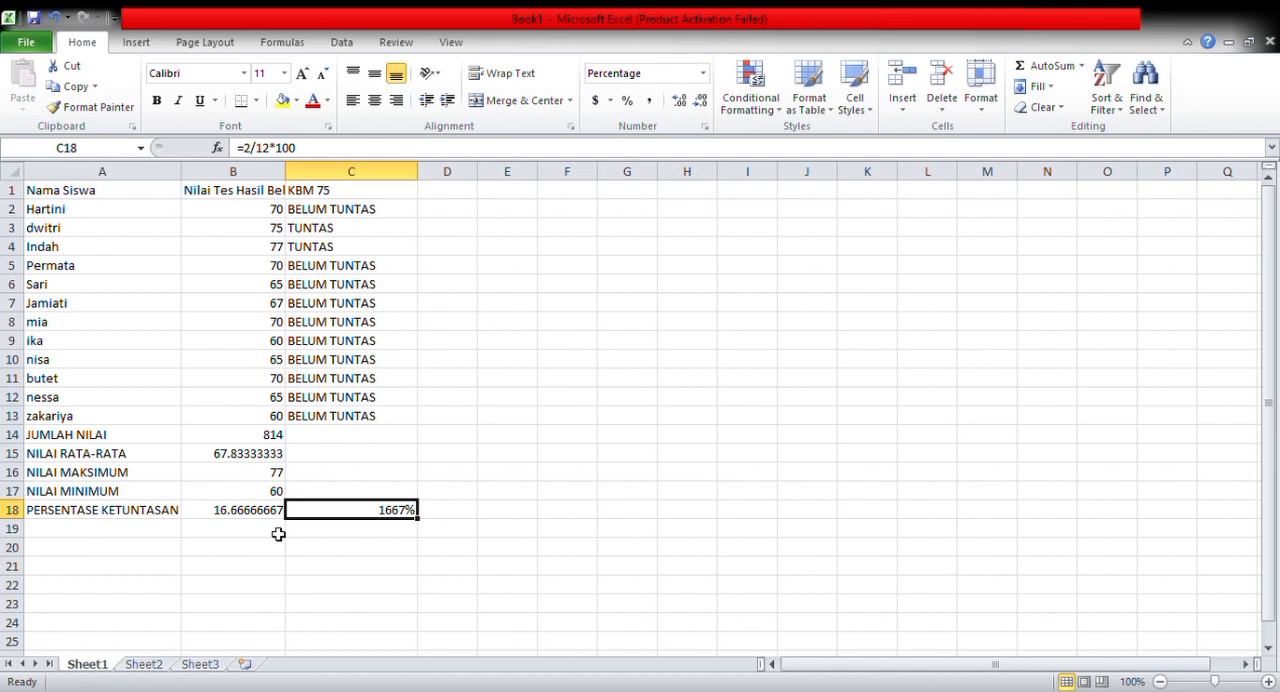
Enter the label SKOR TERTINGGI in cell E2 and widen column E to fit it
click(512, 216)
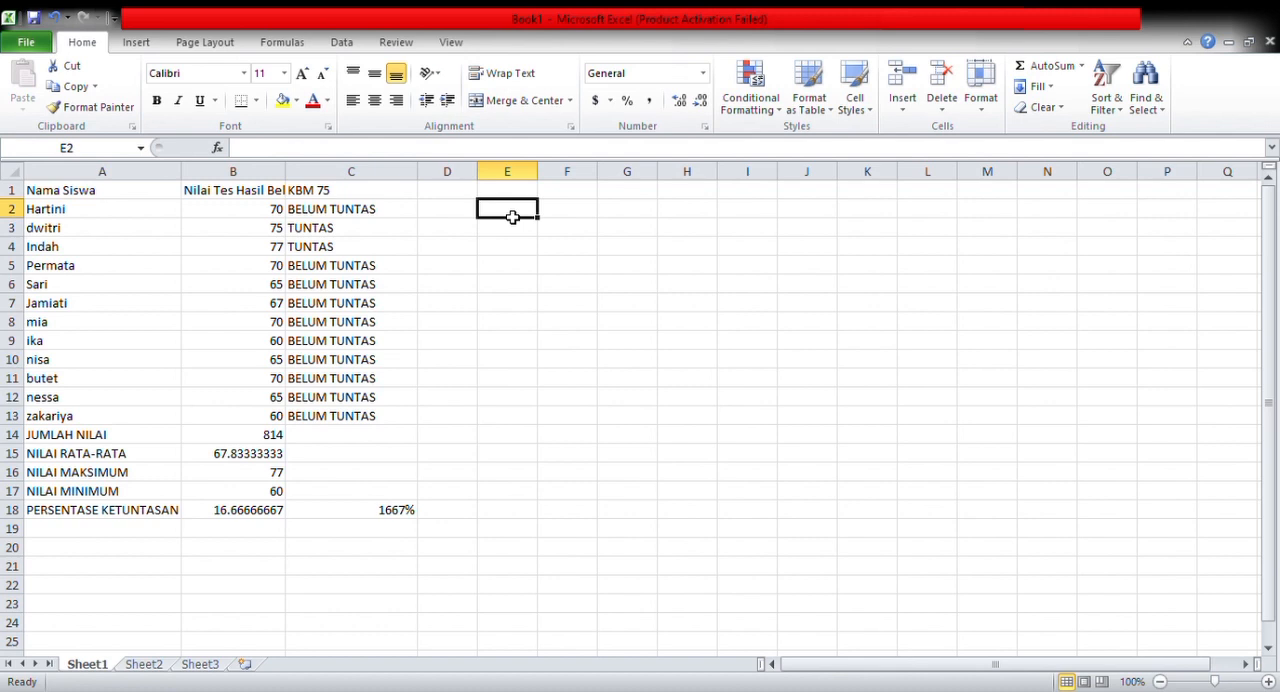
text(sko)
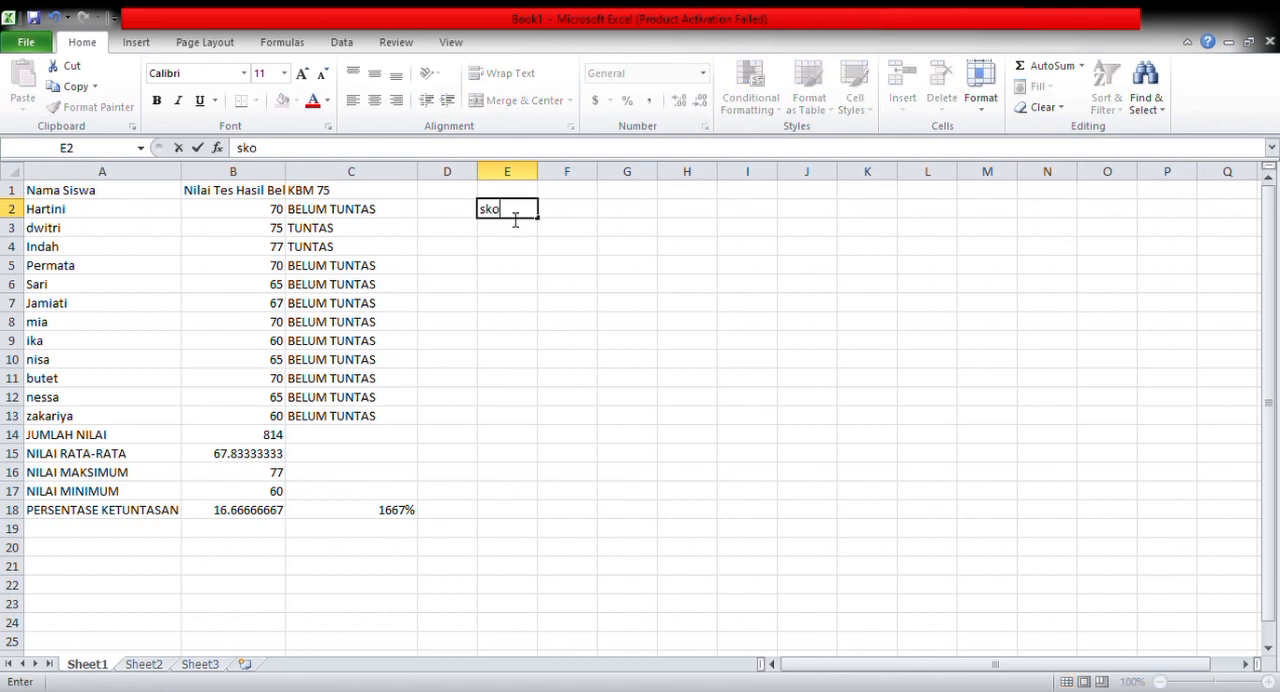
key(BackSpace)
key(BackSpace)
key(BackSpace)
text(SKOR TERTINGGI)
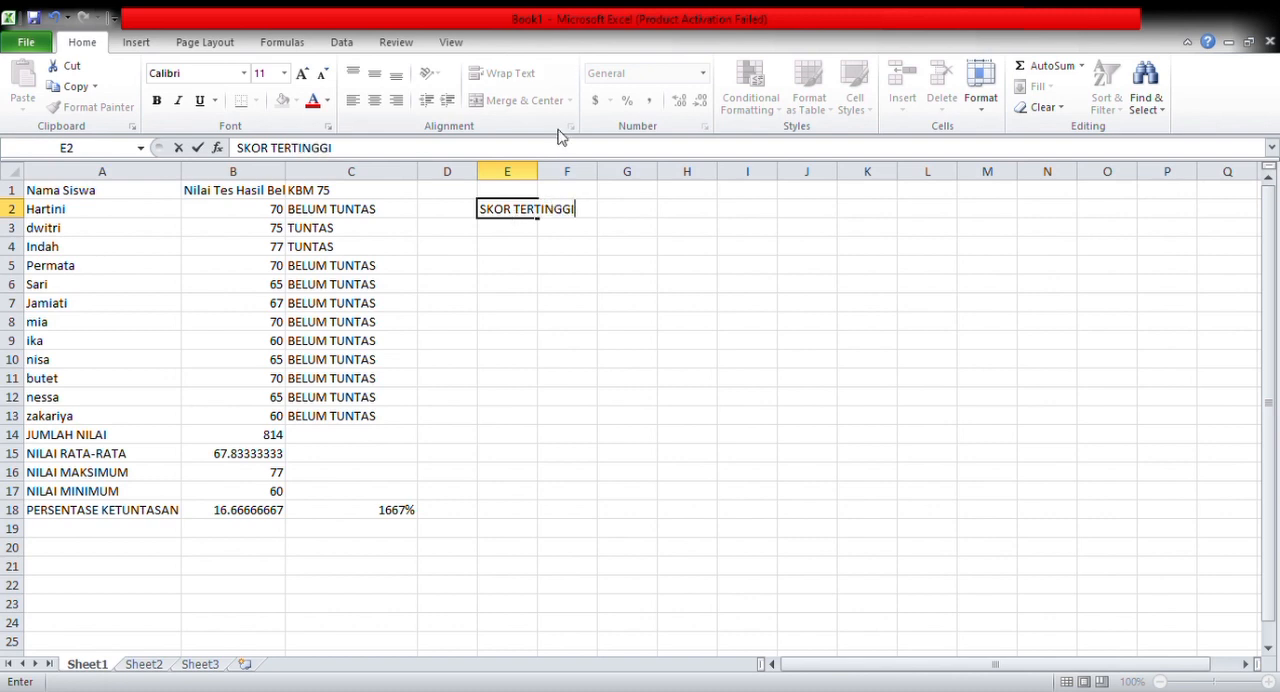
drag(528, 172, 590, 177)
click(603, 211)
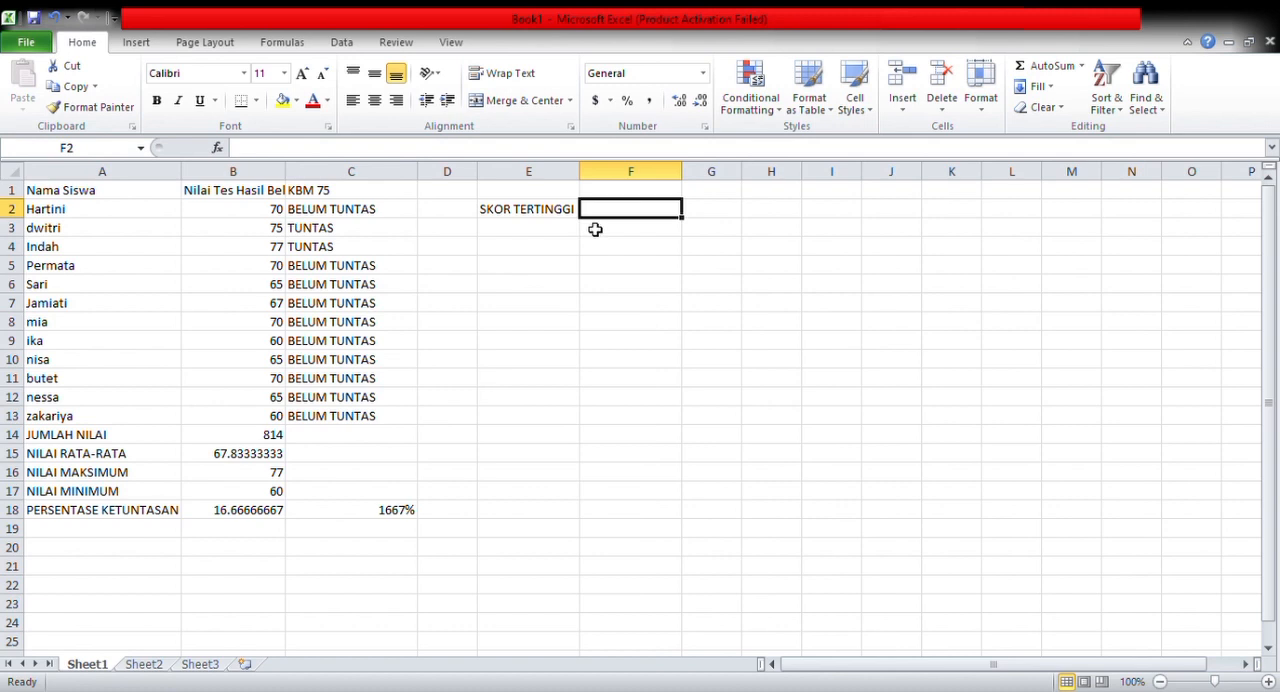
Enter the label SKOR TERENDAH in cell E3 below the highest score label
click(529, 233)
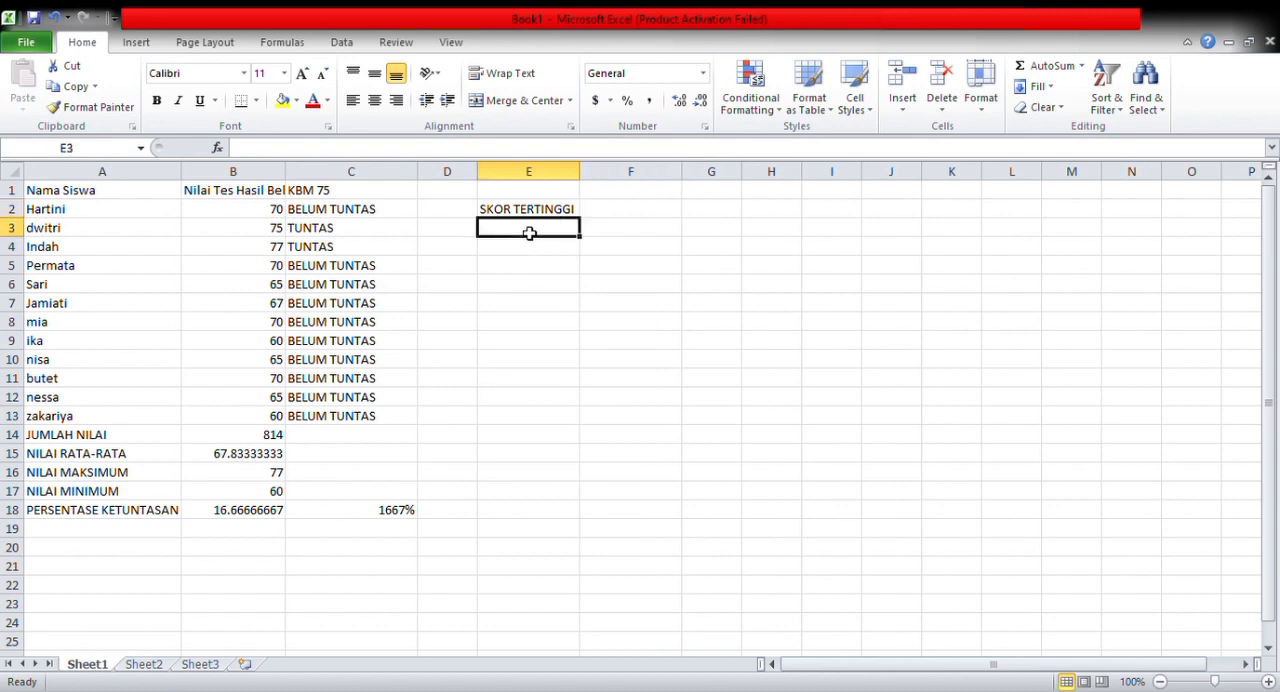
text(sko)
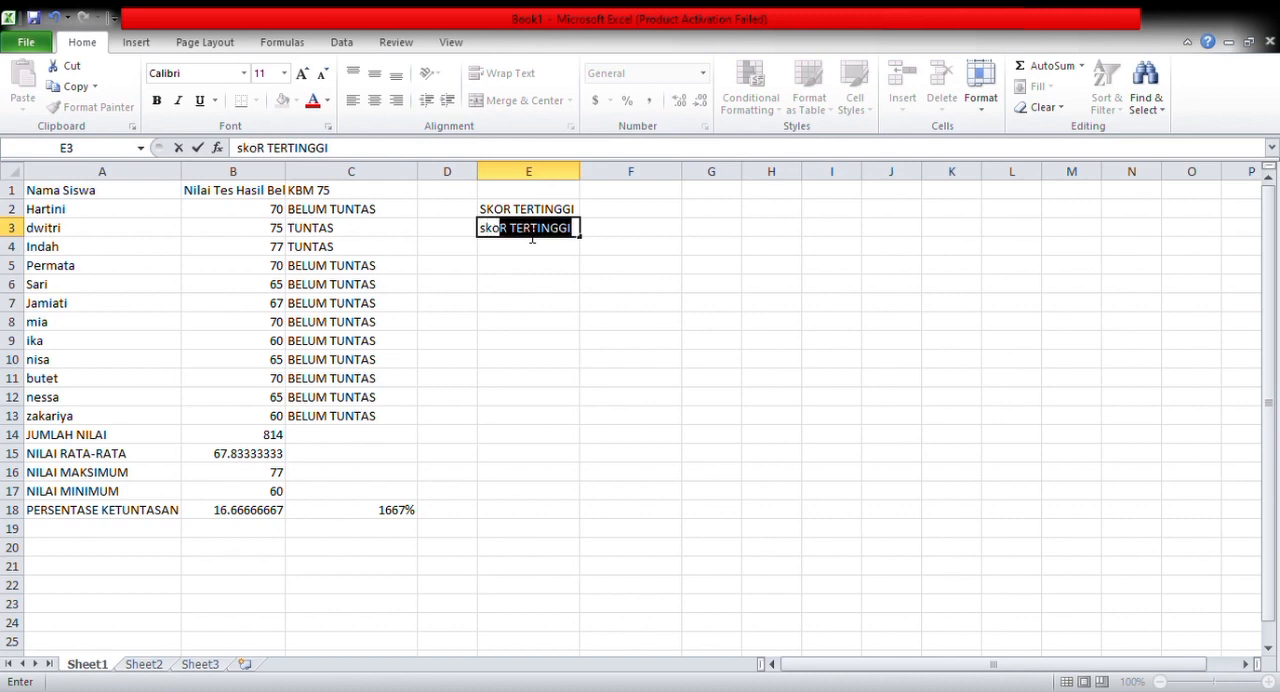
key(BackSpace)
key(BackSpace)
key(BackSpace)
key(BackSpace)
text(SKOE\)
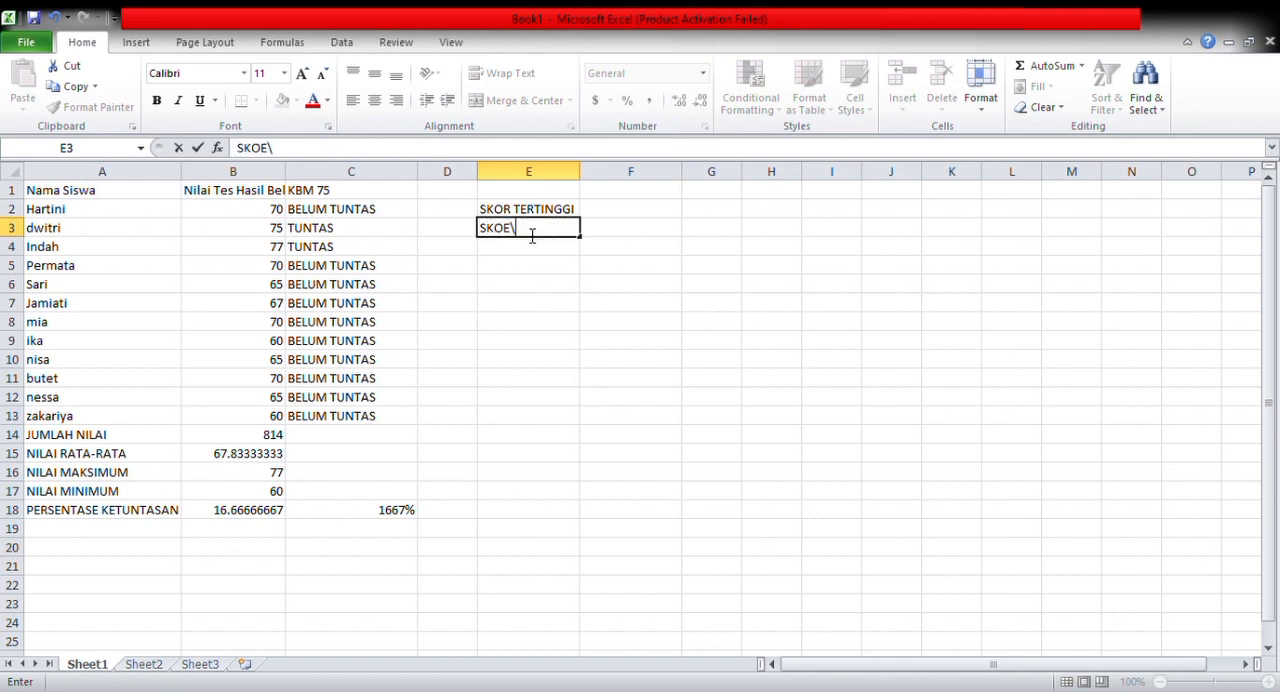
key(BackSpace)
key(BackSpace)
text(R )
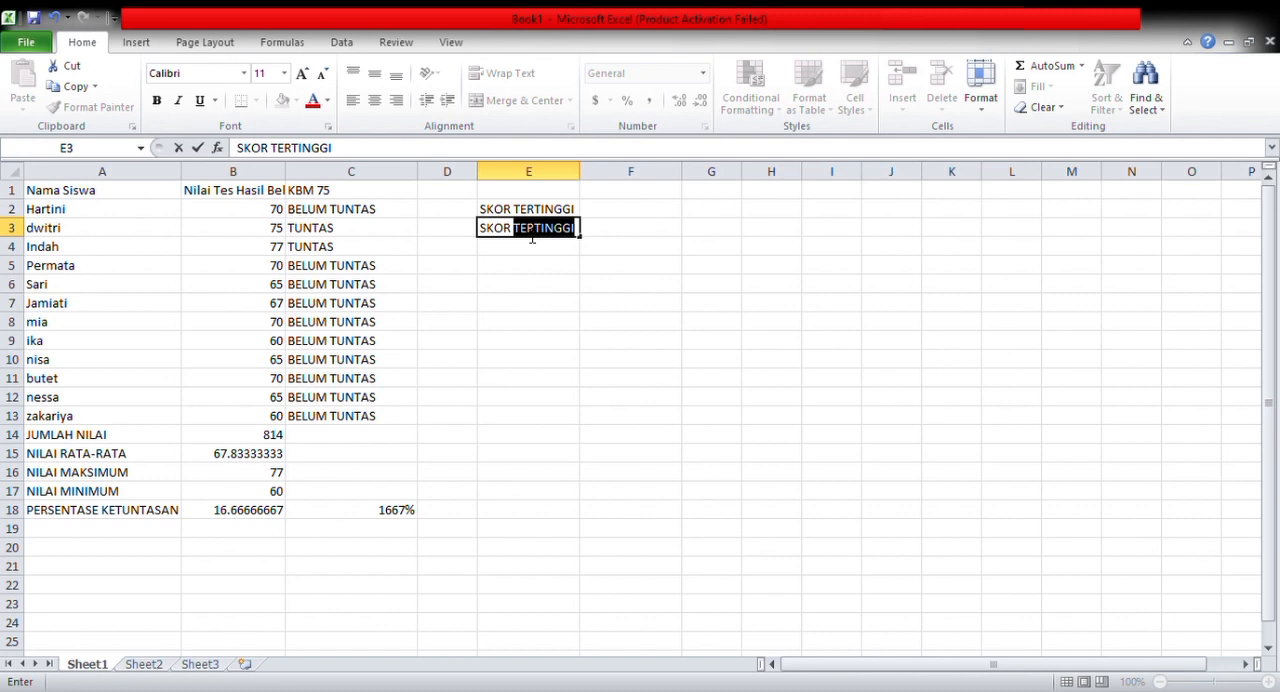
text(TERE)
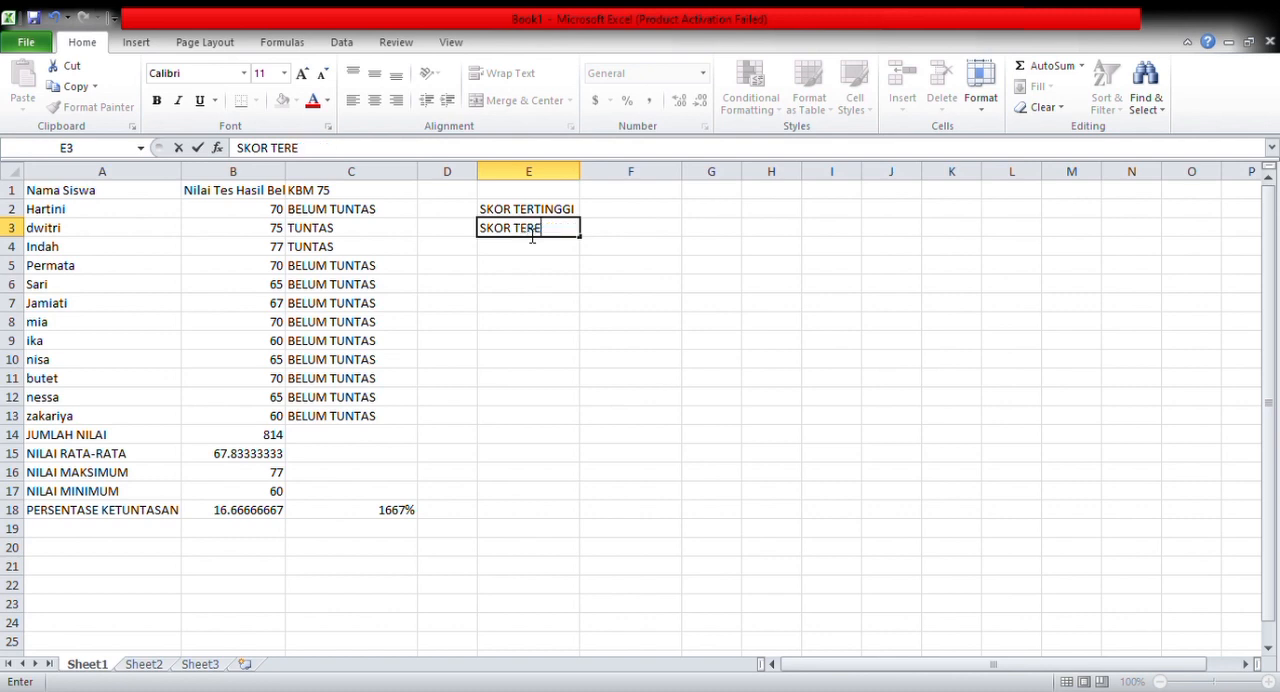
text(NDAH)
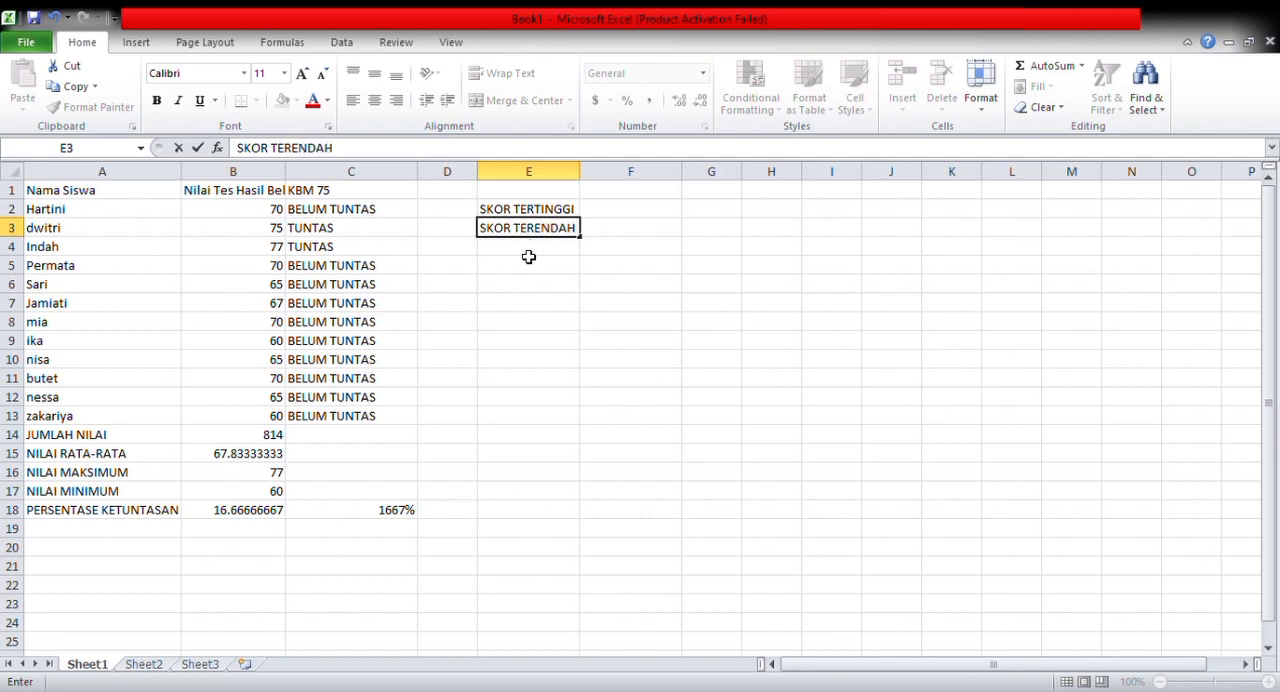
Enter the labels RENTANG SKOR in cell E4 and RATA-RATA SKOR in cell E5
click(528, 256)
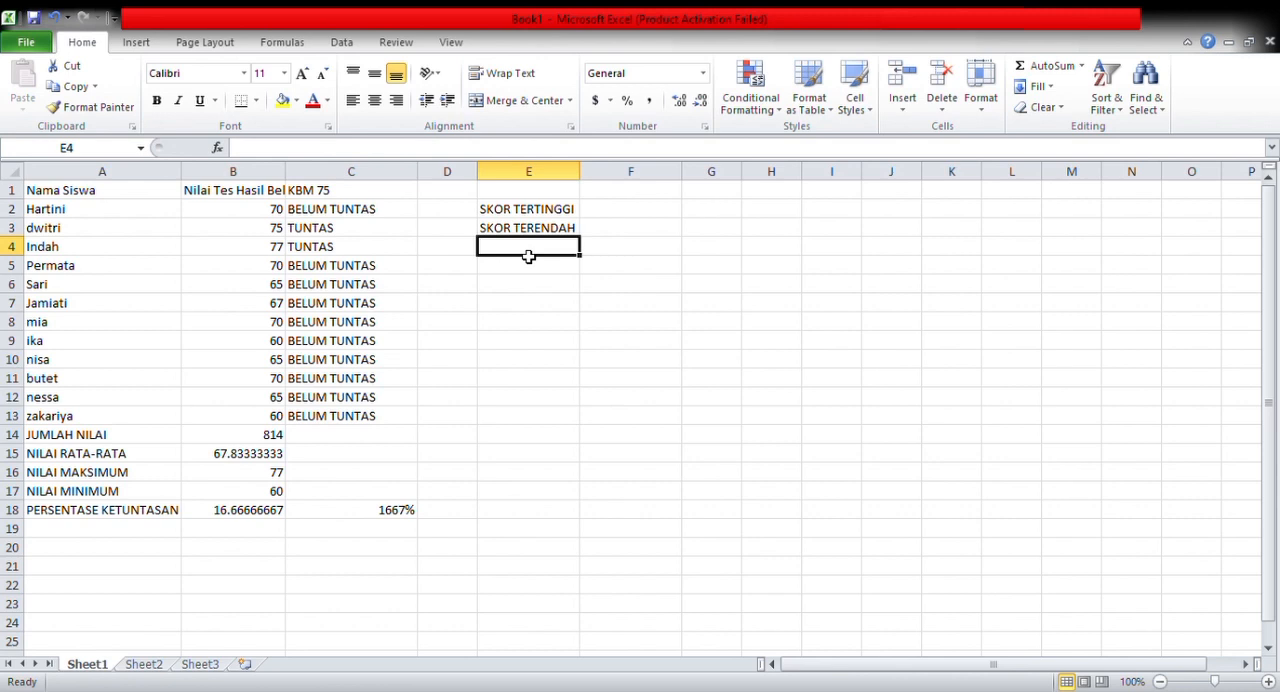
text(RENTA)
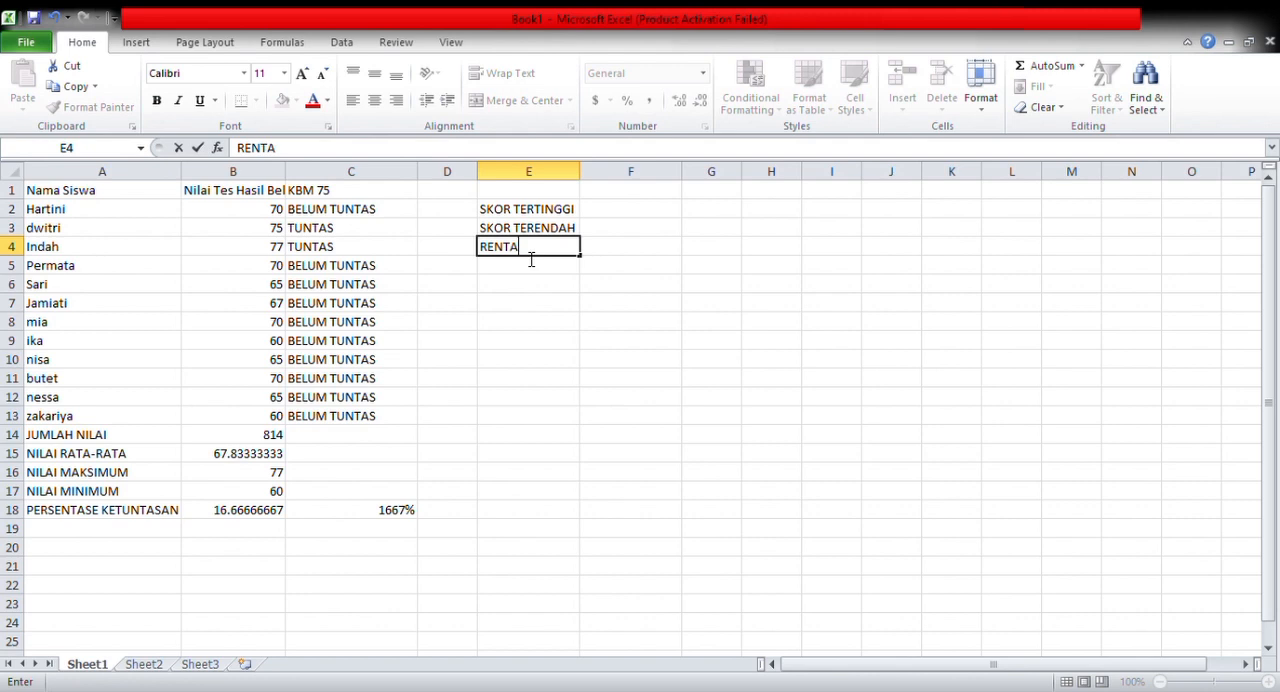
text(NG SKOR)
key(Return)
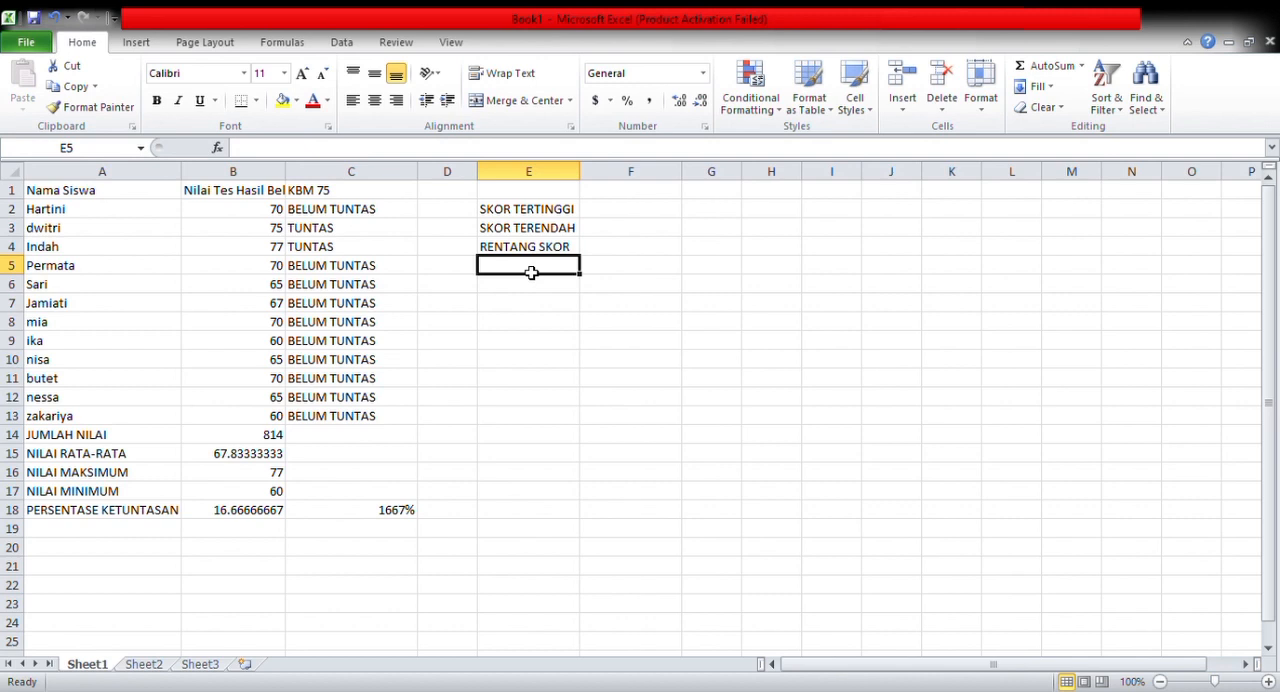
text(RATA-RATA SKOR)
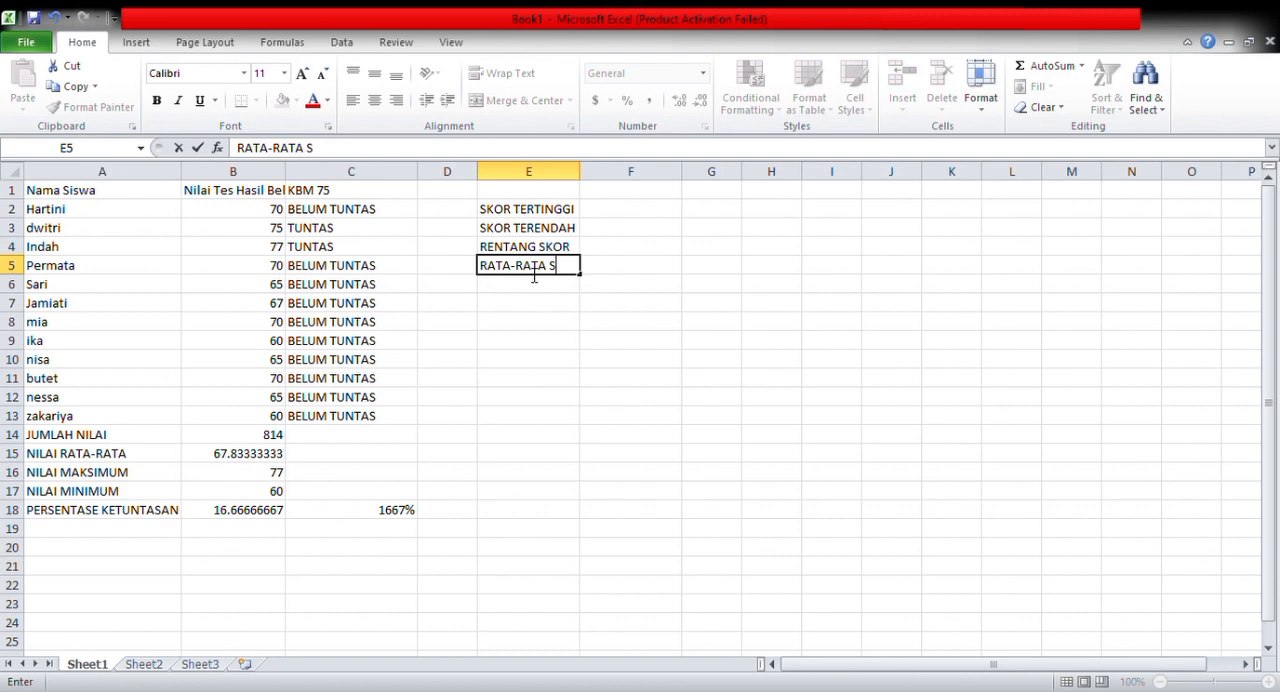
Enter the labels MEDIAN in cell E6 and VARIANS in cell E7
click(521, 289)
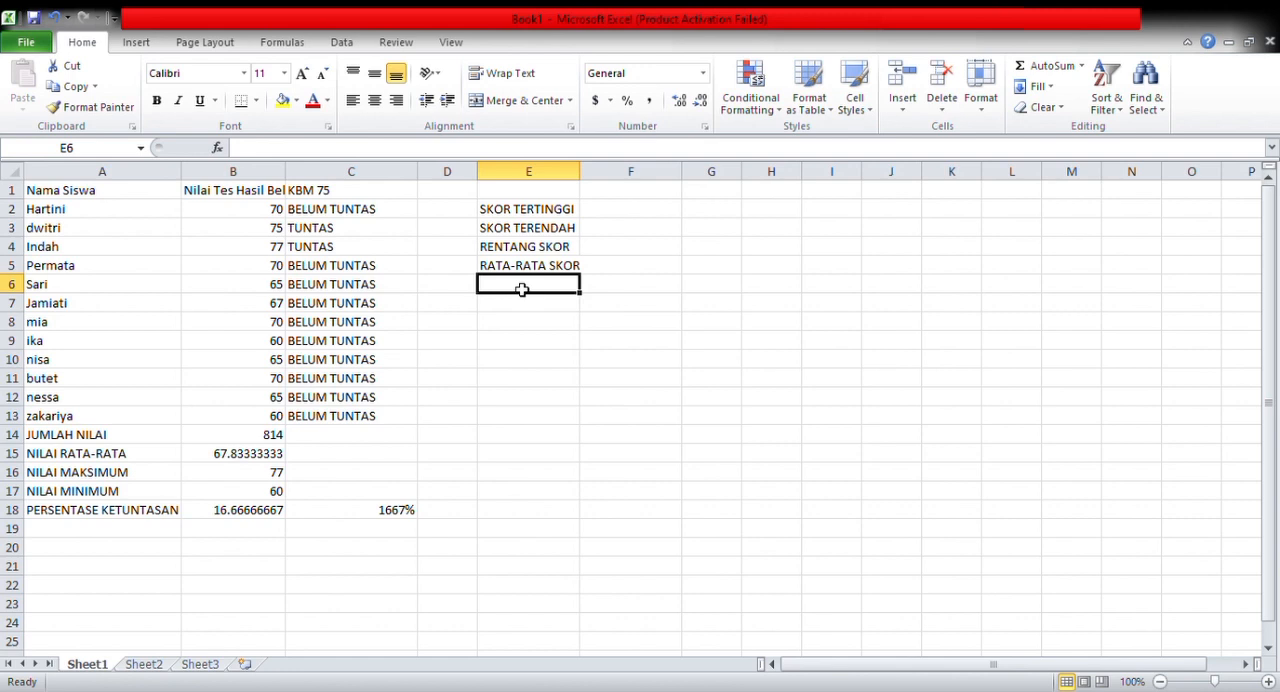
text(MEDIAN)
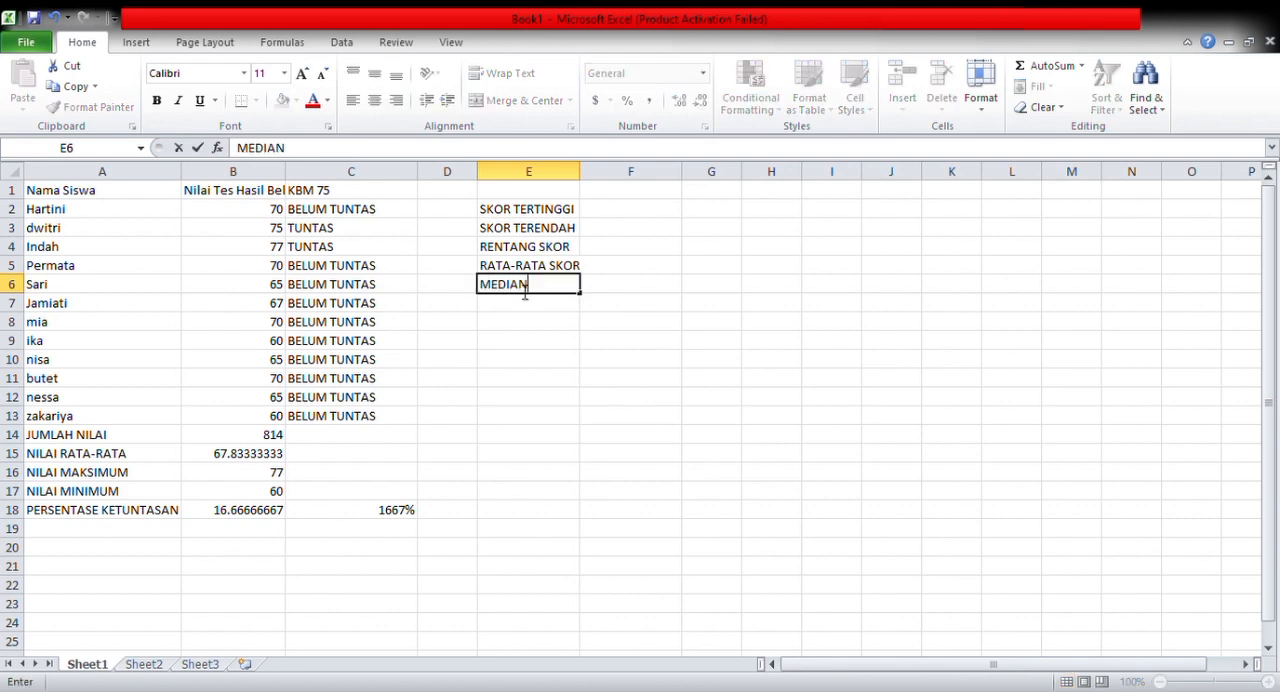
key(Return)
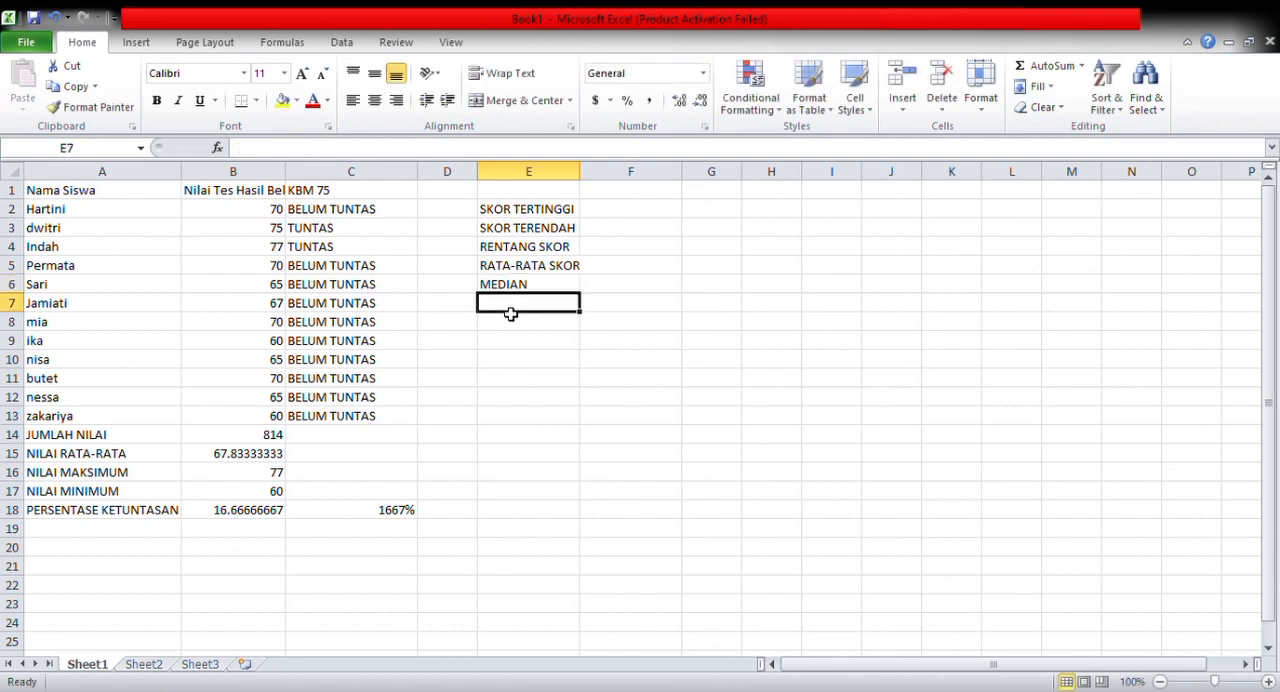
text(VA)
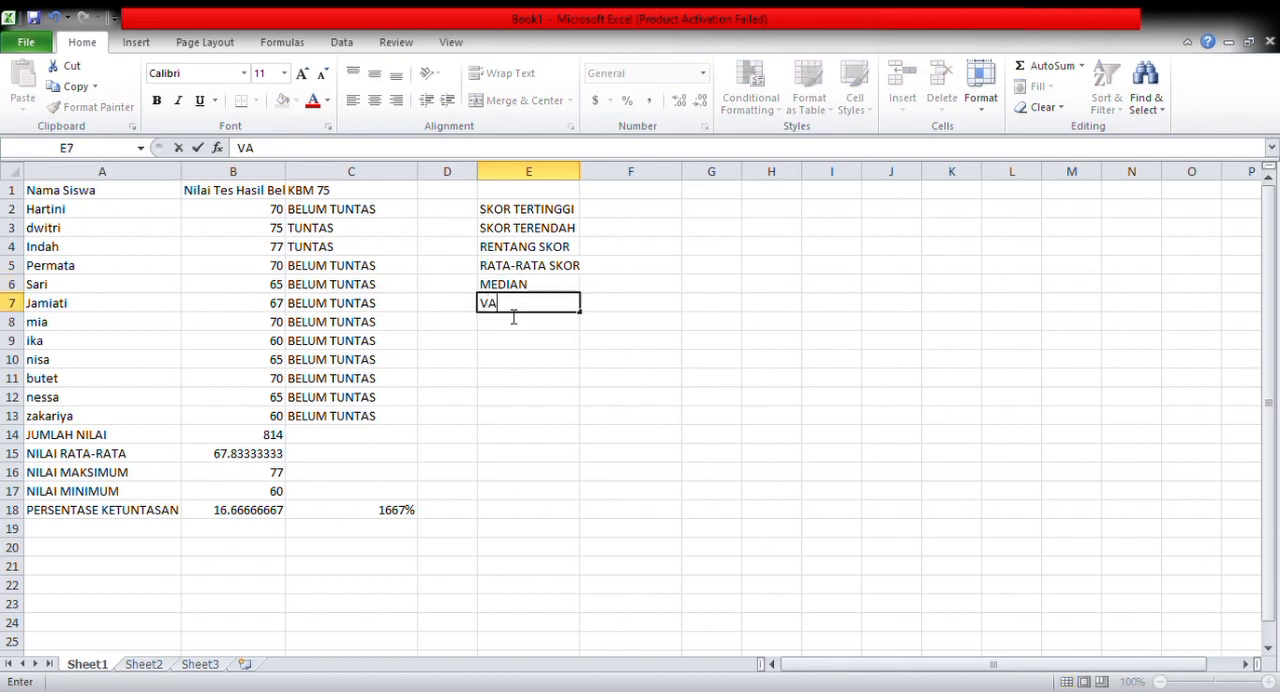
text(RIANS)
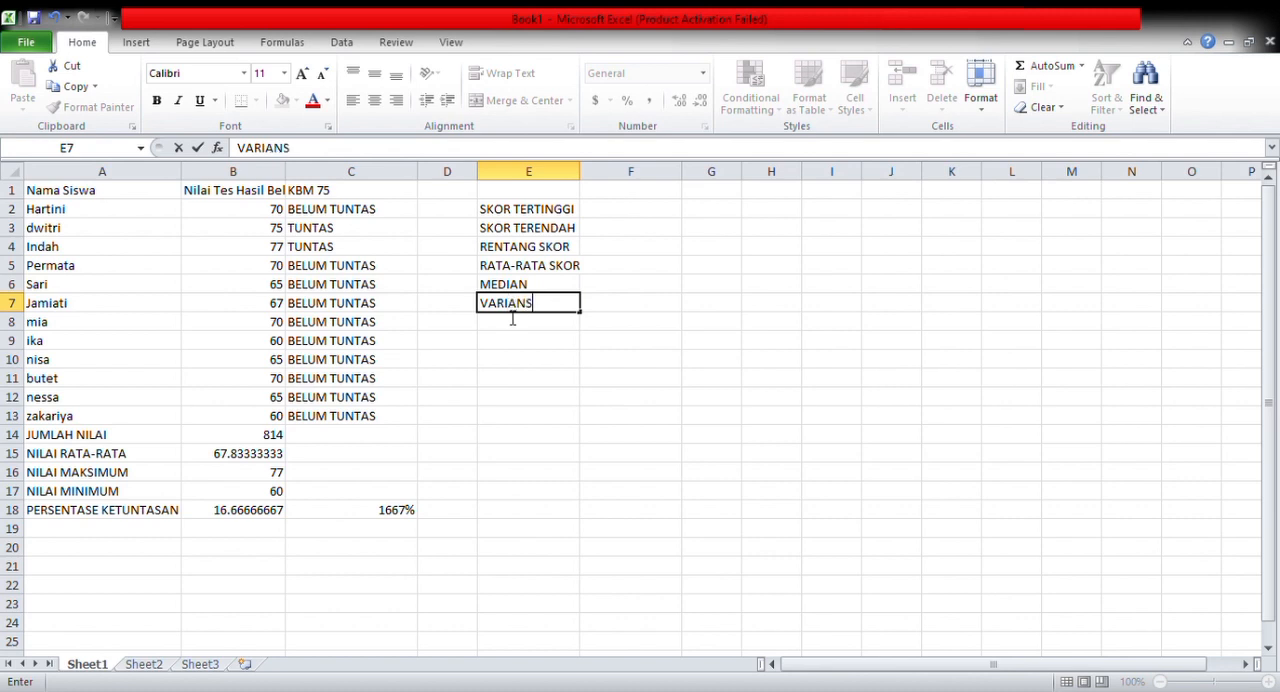
key(Return)
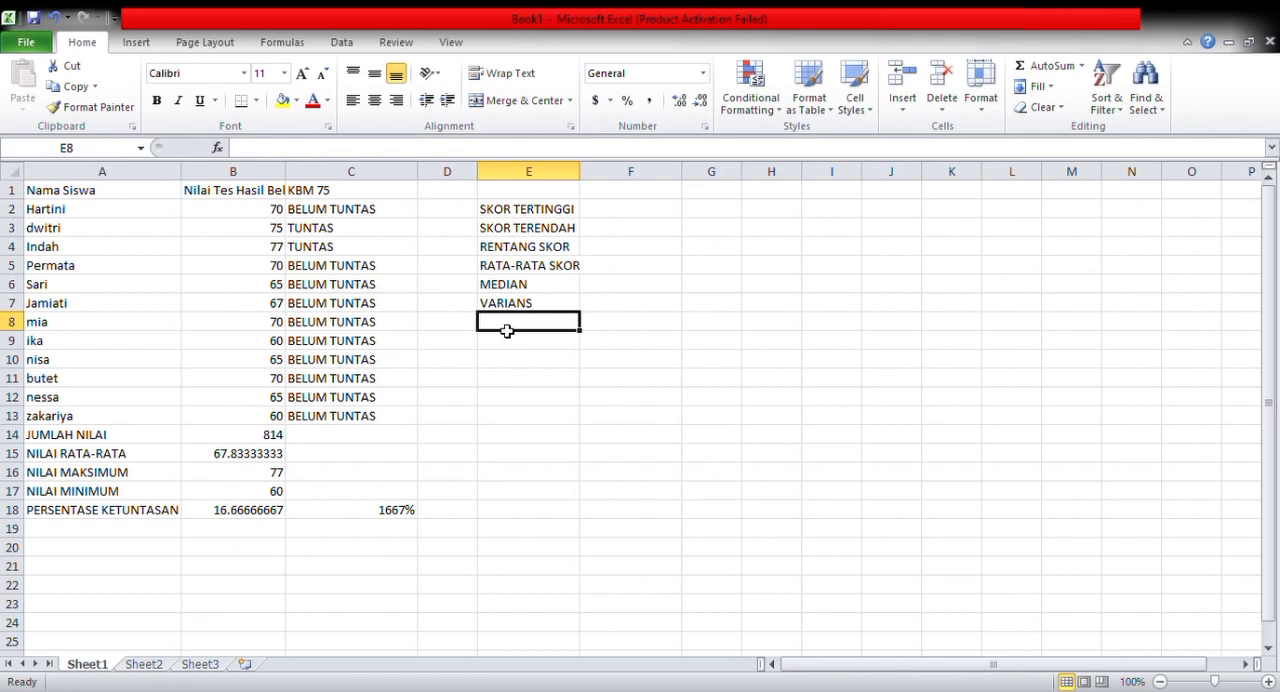
Enter the label STANDAR DEVIASI in cell E8 and widen column E to fit it
text(STAN)
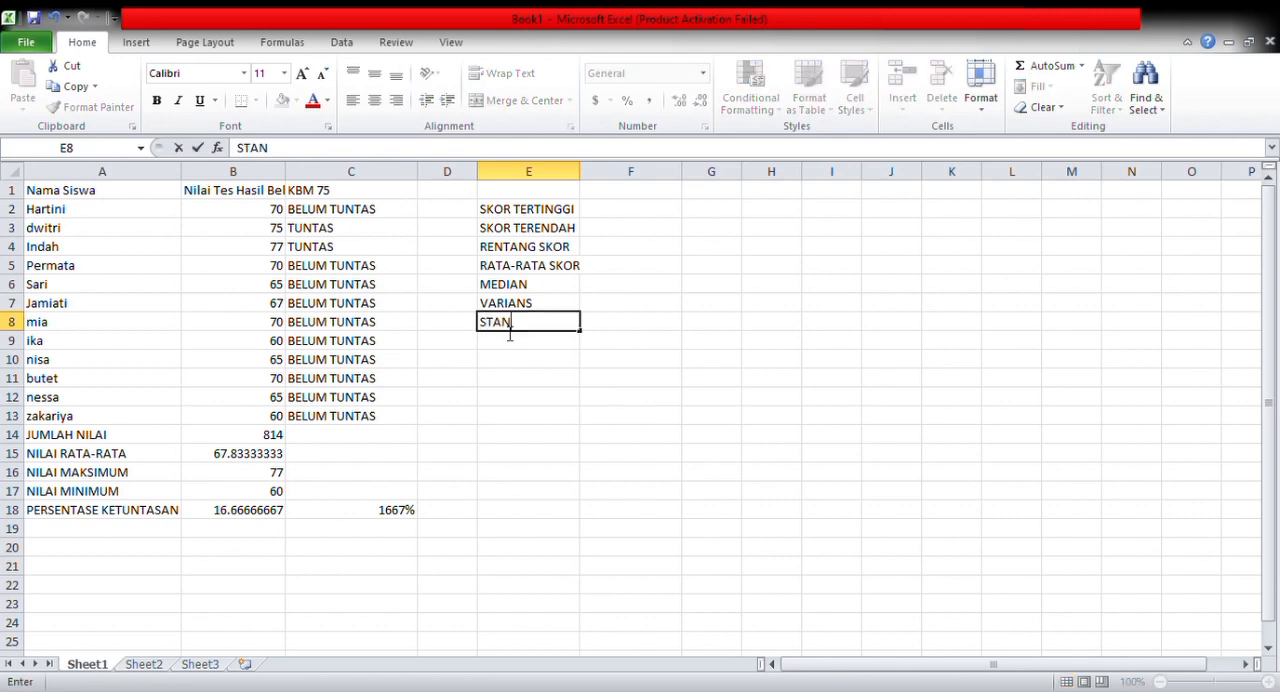
text(DAR DEVI)
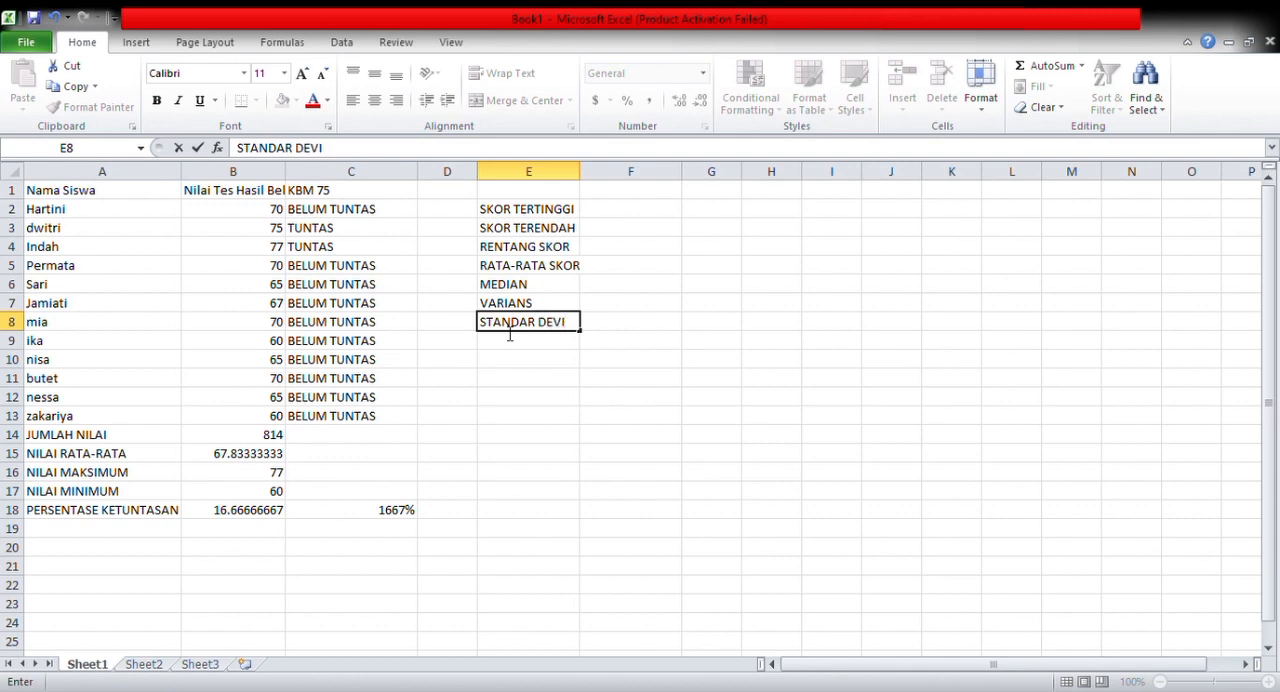
text(ASI)
click(600, 176)
mouse_move(606, 187)
mouse_down()
mouse_move(530, 174)
mouse_move(588, 172)
mouse_up()
Enter the formula =MAX(B2/B13) in cell F2 beside SKOR TERTINGGI and reselect that cell
click(615, 210)
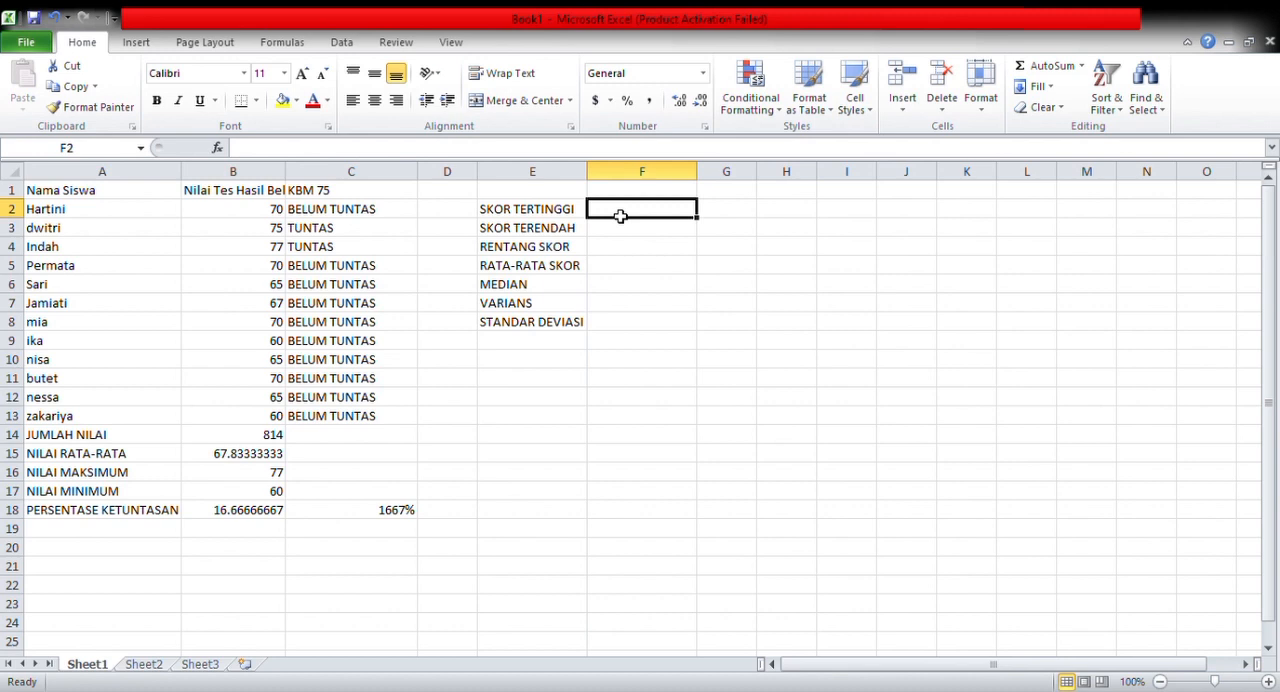
text(=MA)
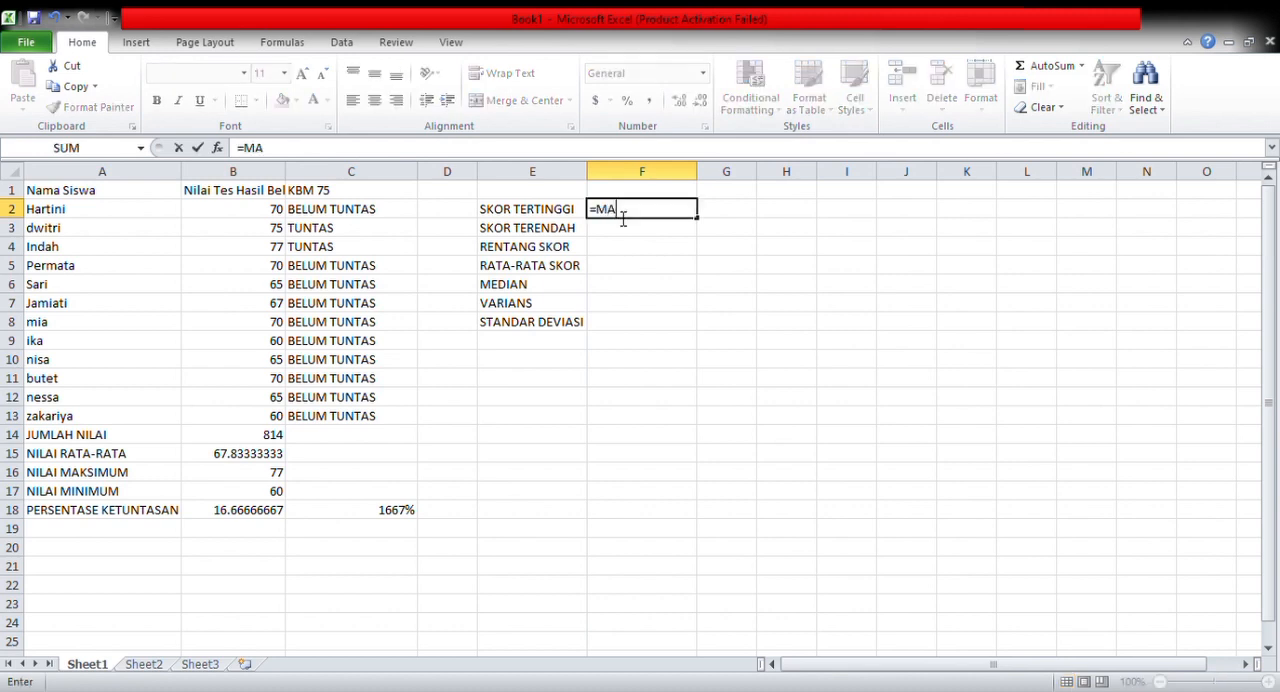
text(X(B2/)
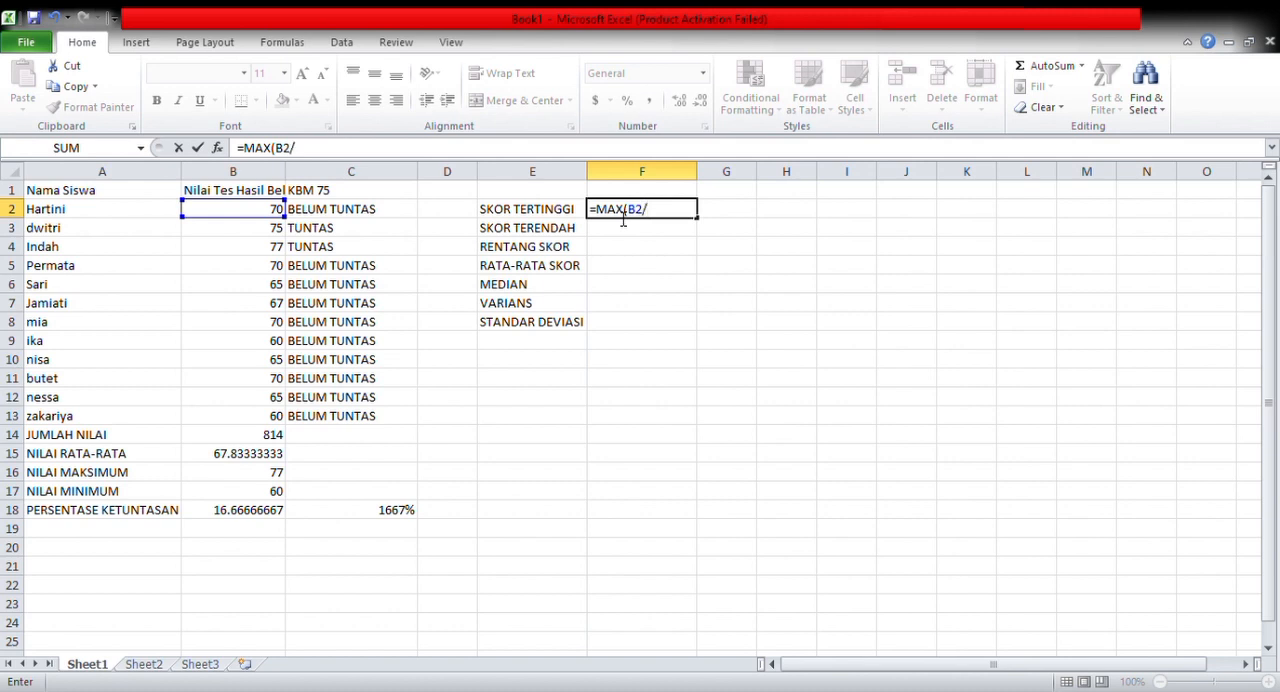
text(B13))
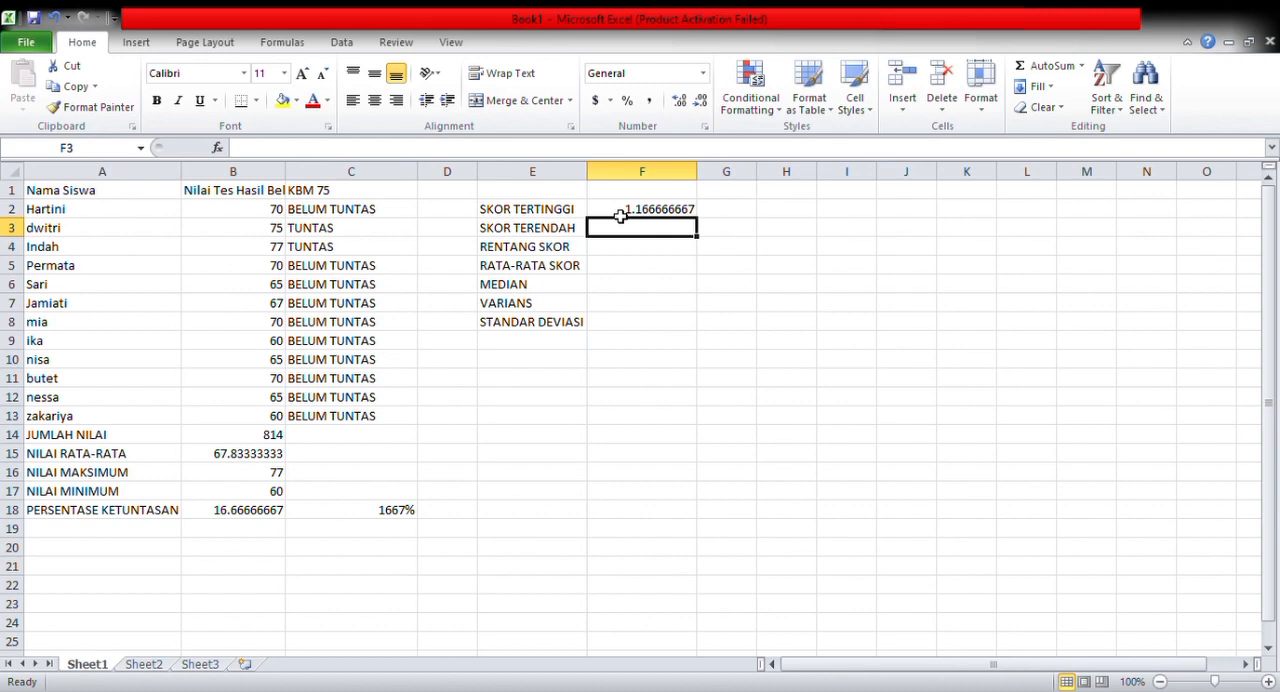
click(664, 213)
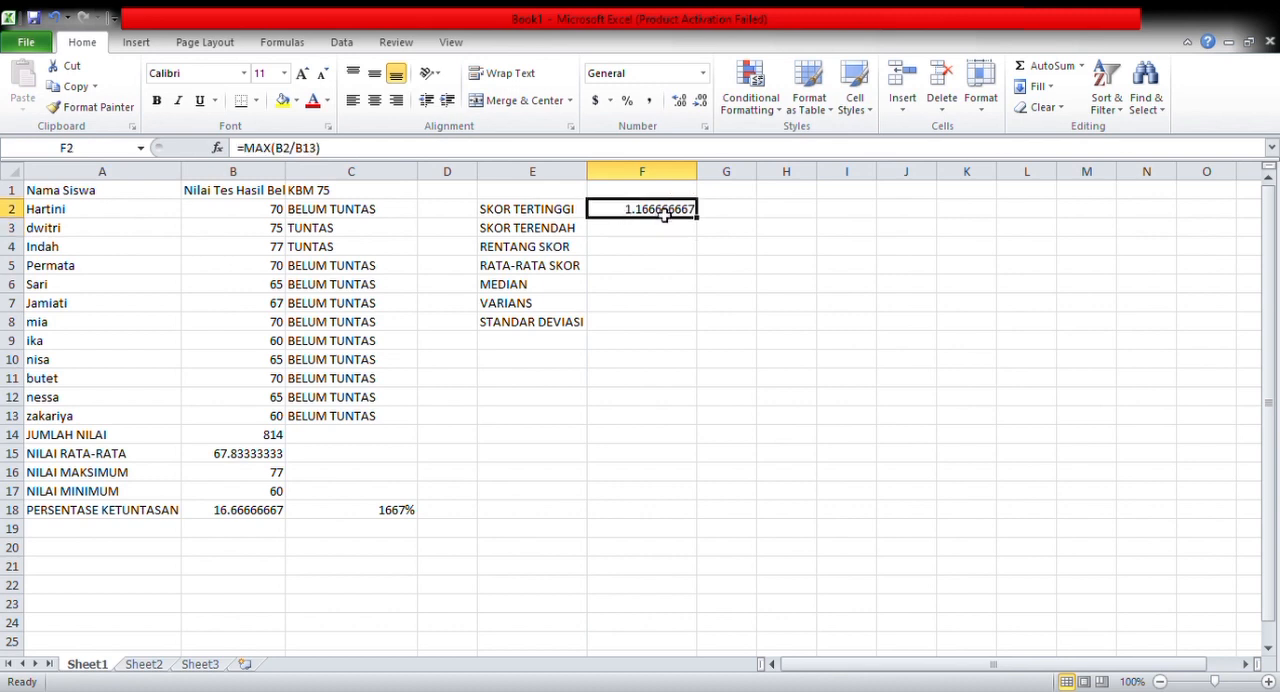
Replace the formula in cell F2 beside SKOR TERTINGGI with =MAX(B2:B13)
key(BackSpace)
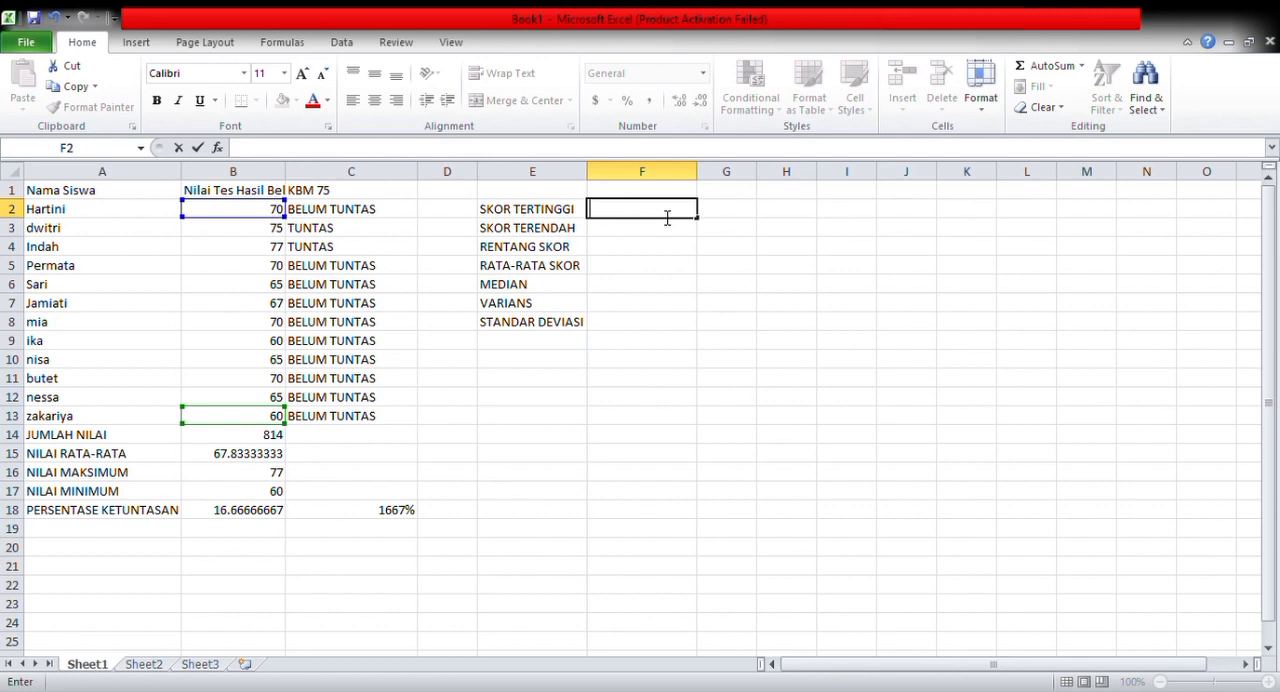
text(=)
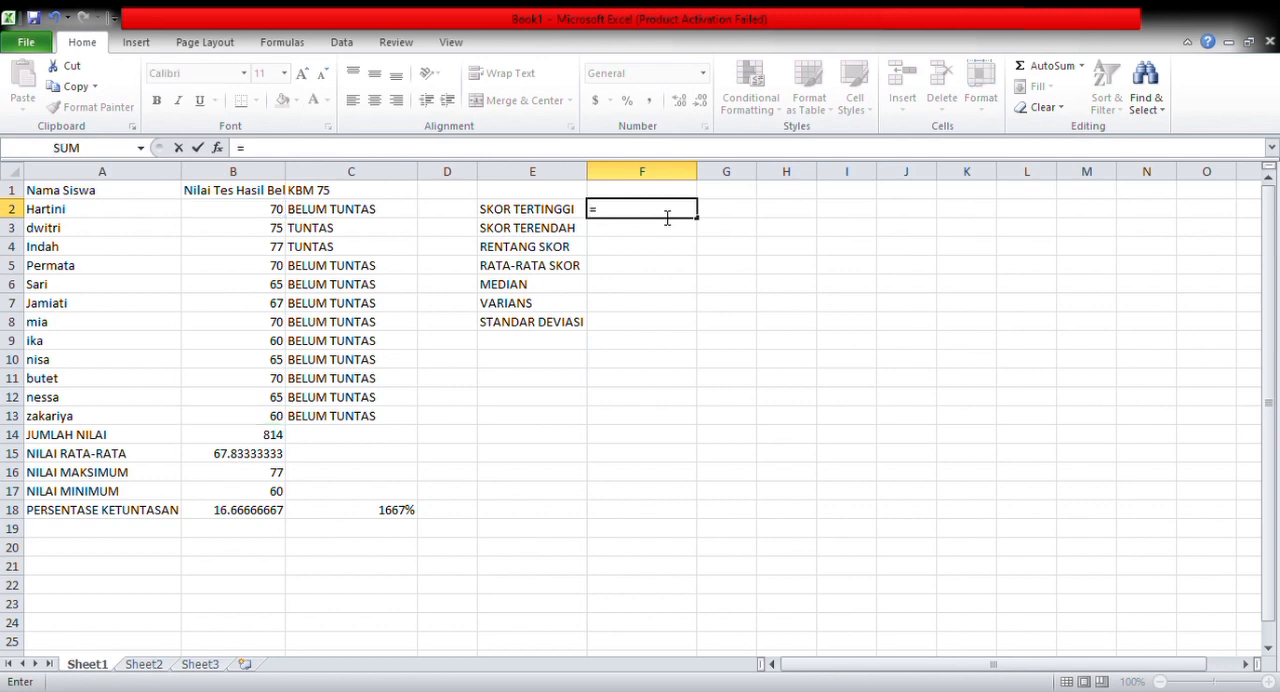
text(MAX(V)
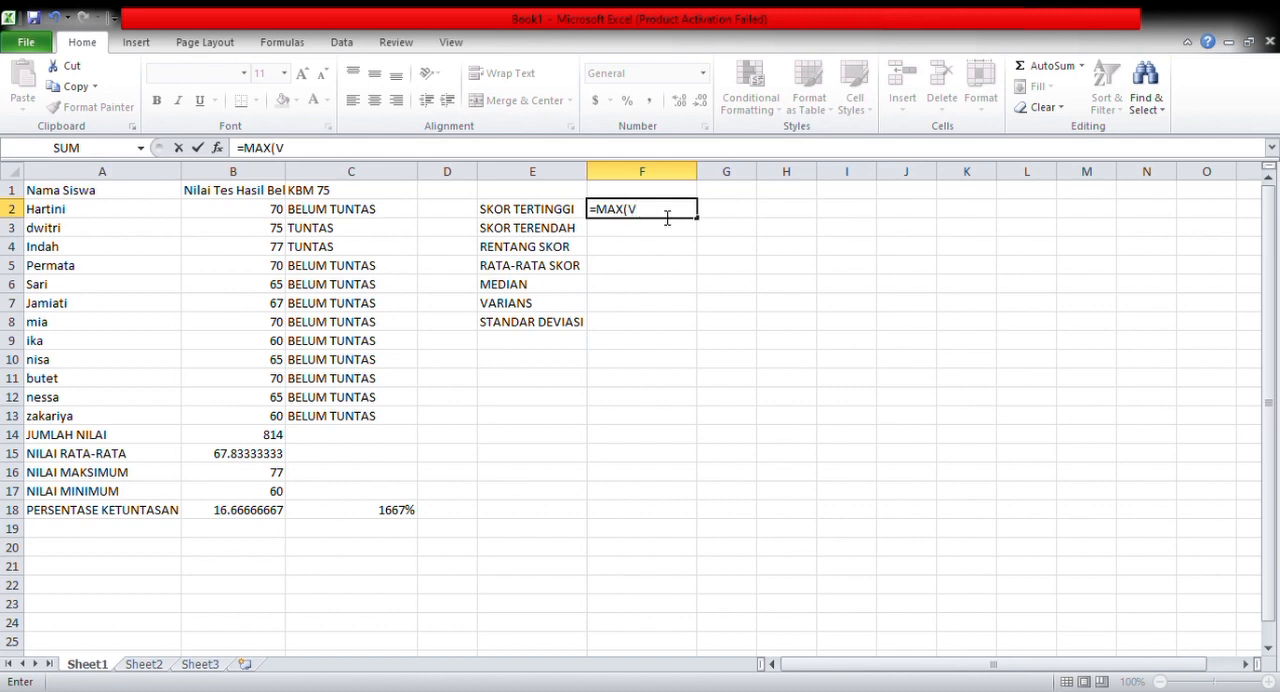
key(BackSpace)
text(B2)
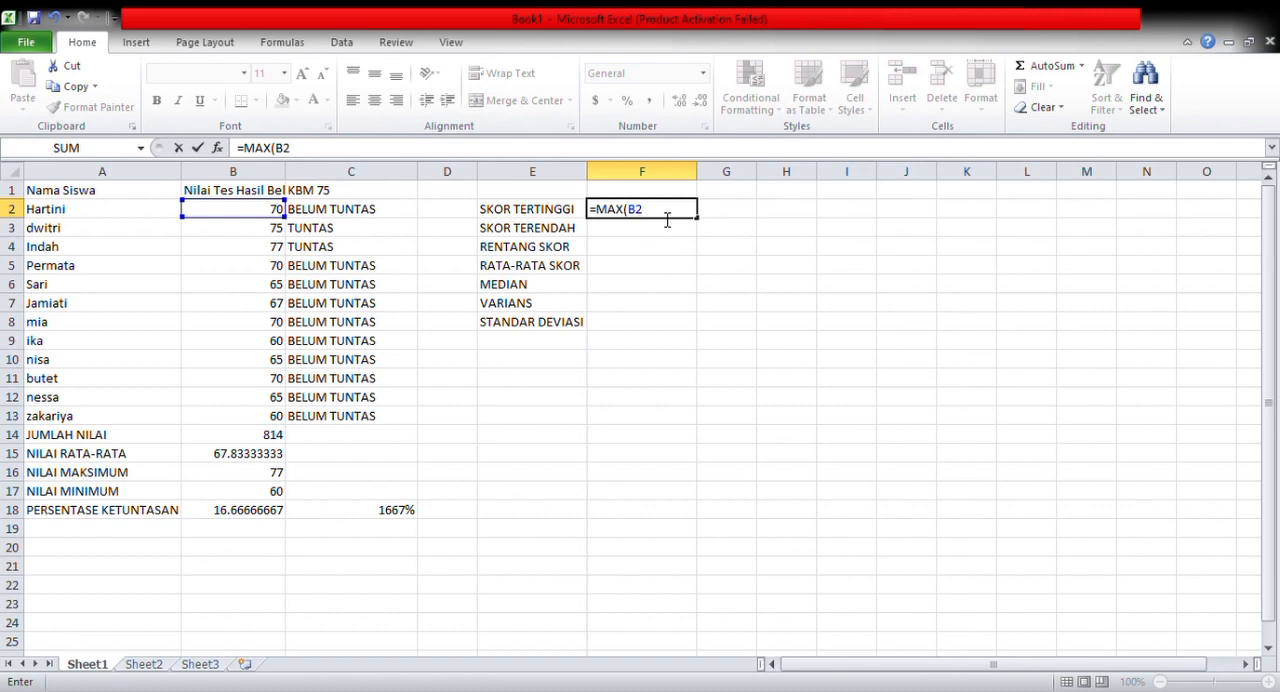
text(:B13)
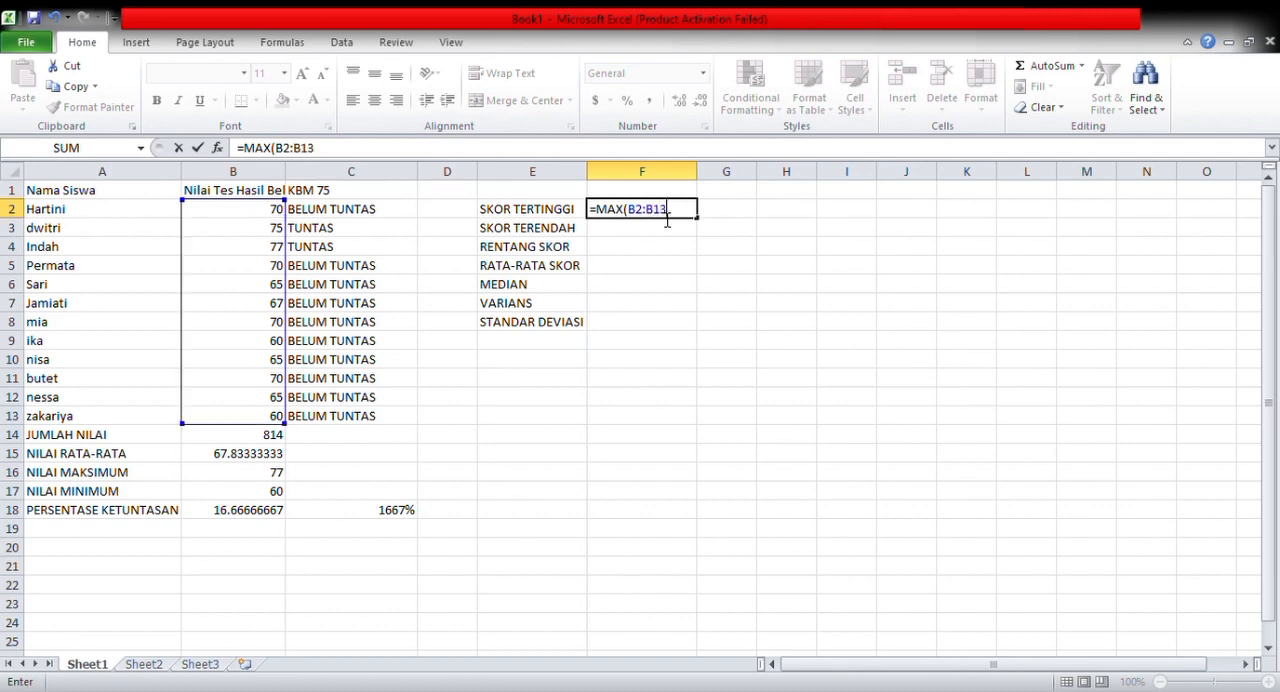
text())
key(Return)
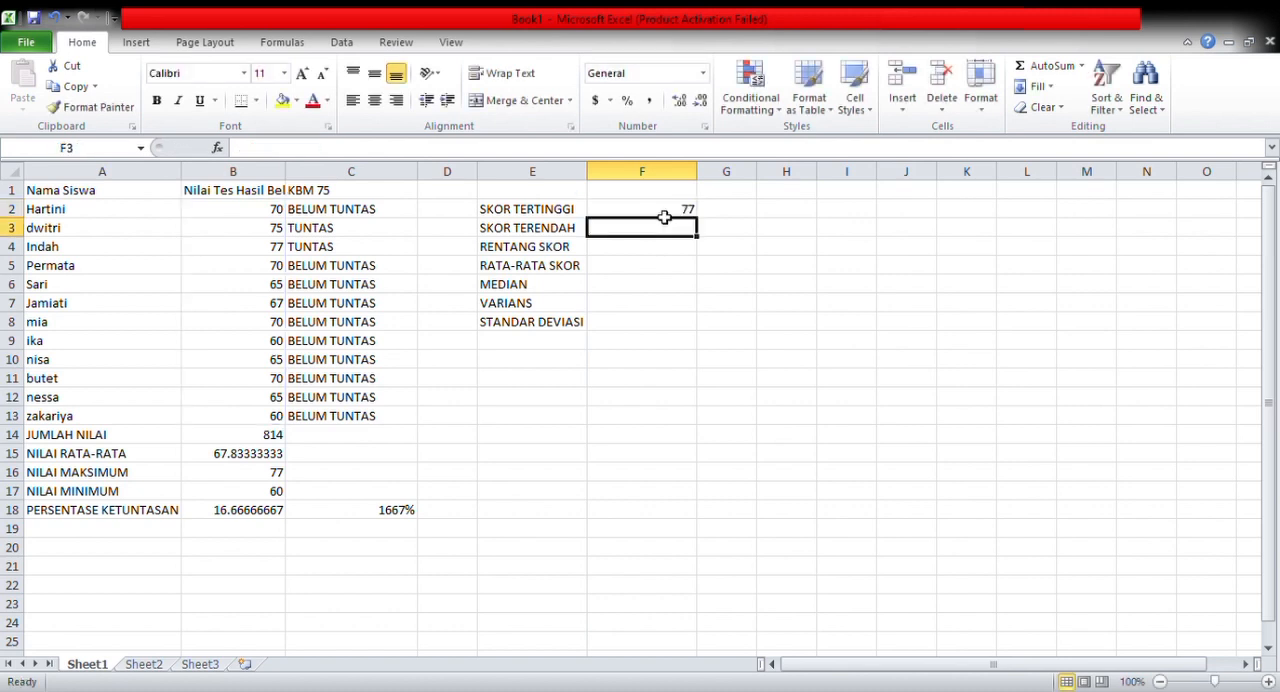
Enter the formula =MIN(B2:B13) in cell F3 beside SKOR TERENDAH
text(=MIN()
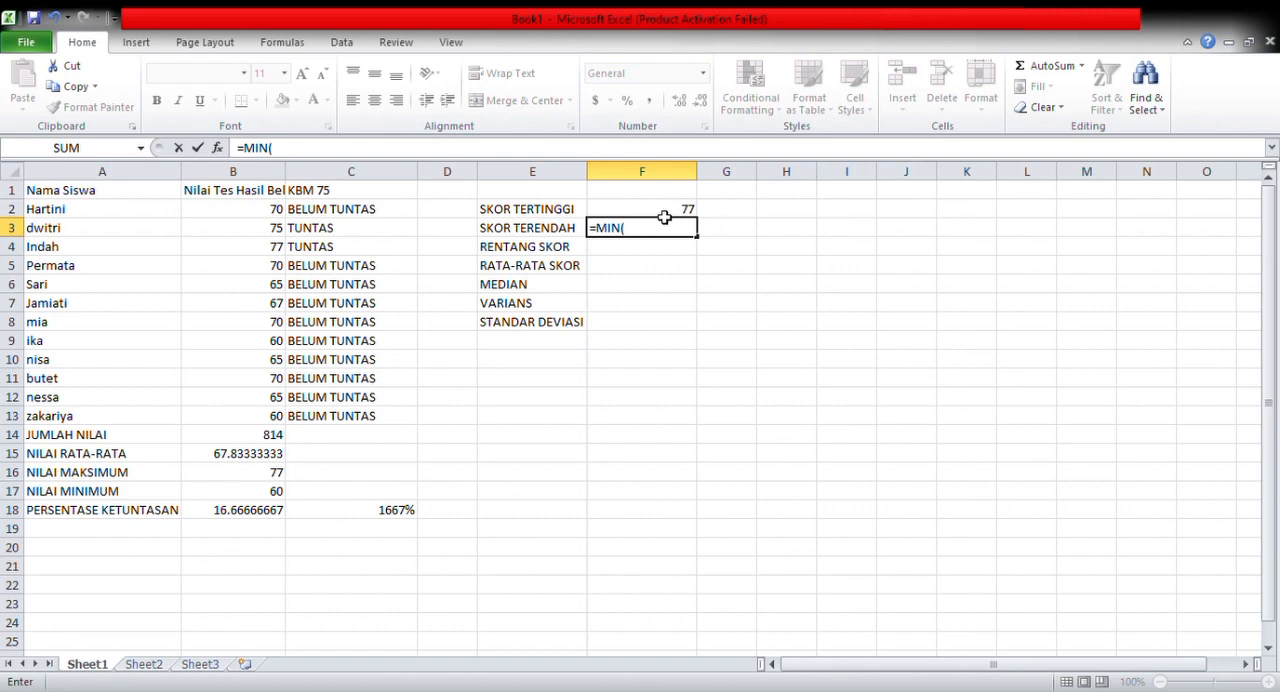
text(B2)
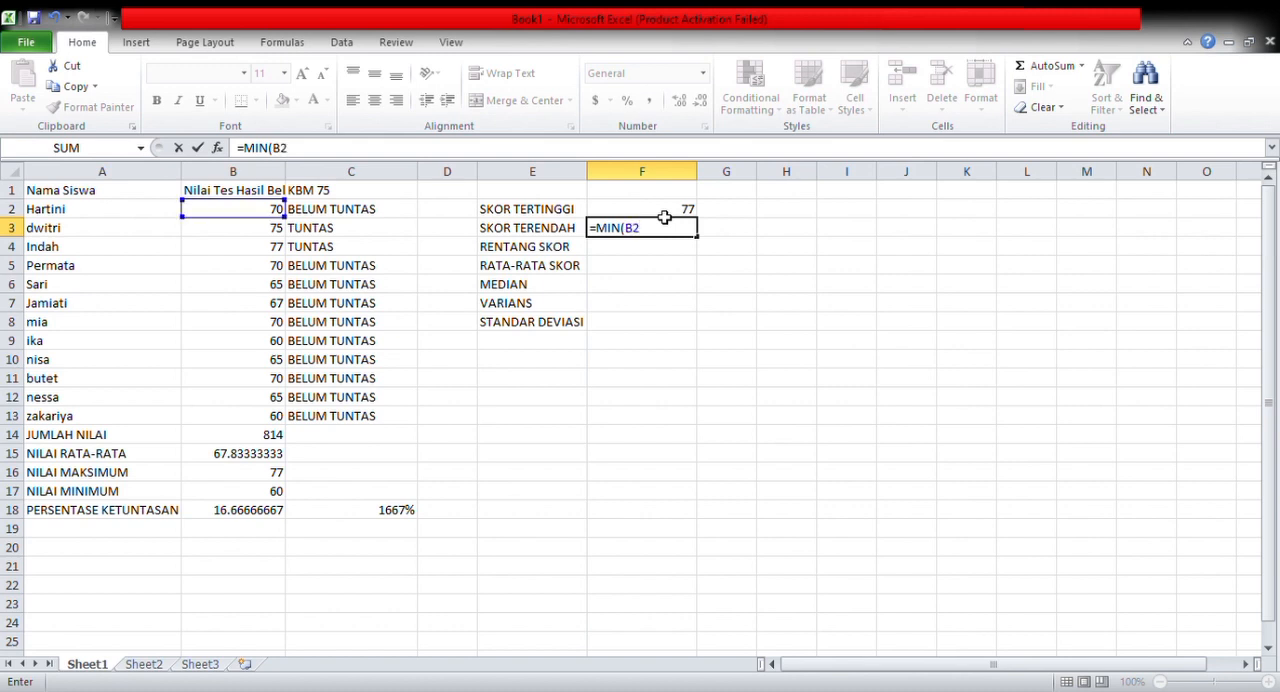
text(:B13))
key(Return)
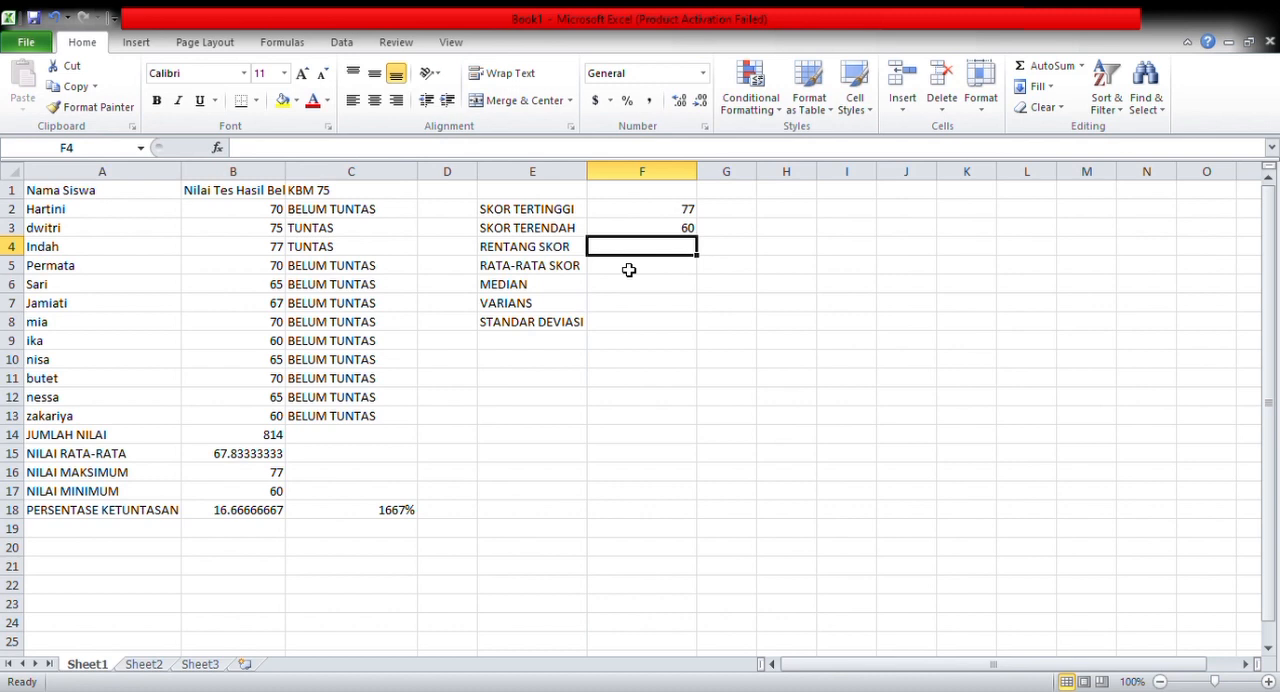
Enter the formula =77-60 in cell F4 beside RENTANG SKOR to calculate the score range
text(=)
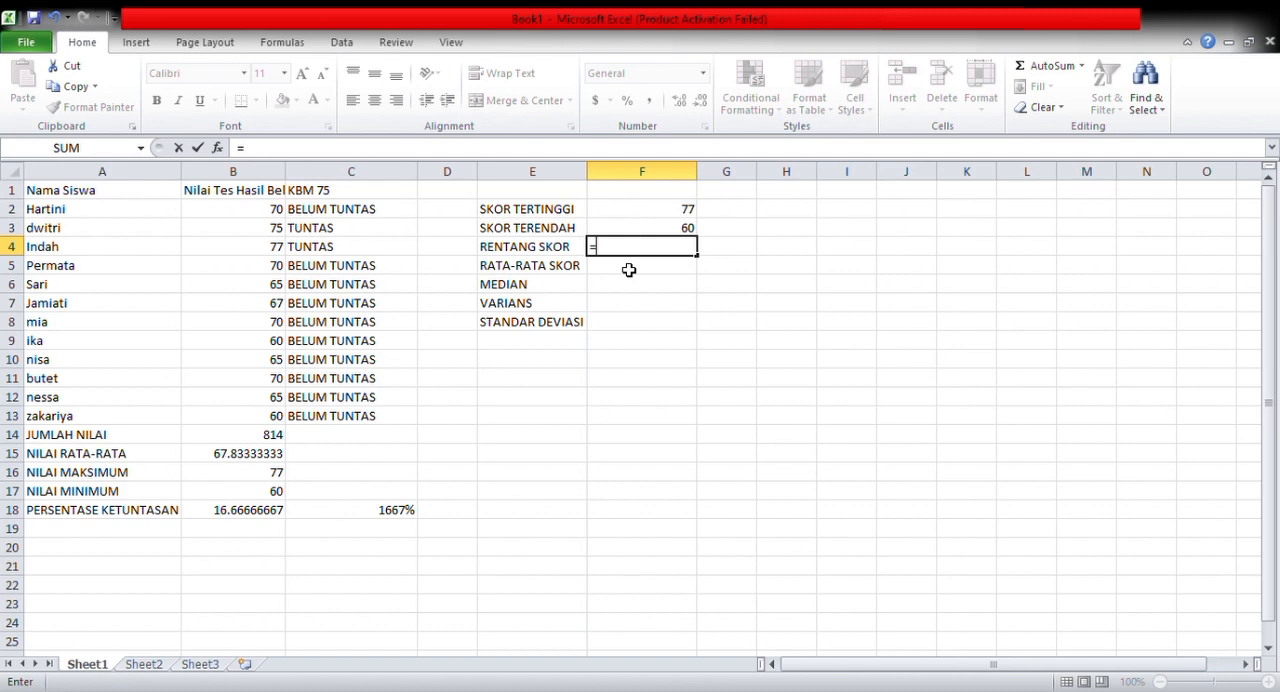
text(77-60)
key(Return)
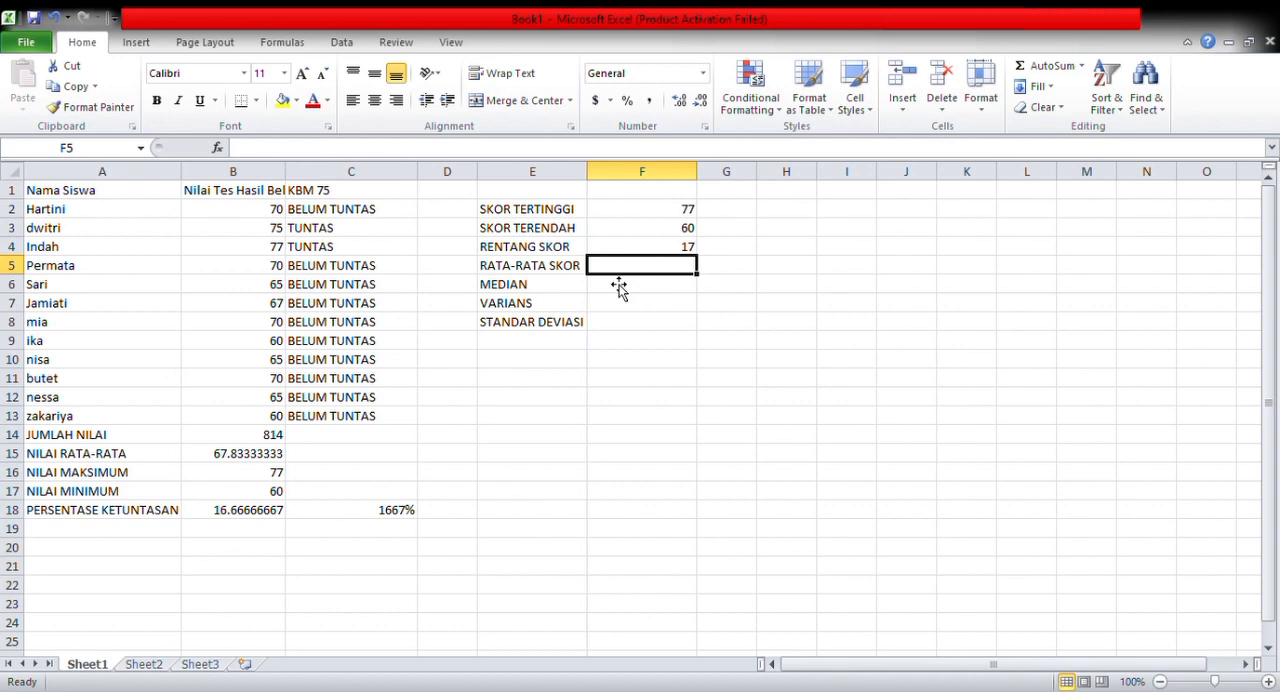
Enter the formula =AVERAGE(B2:B13) in cell F5 beside RATA-RATA SKOR
text(=)
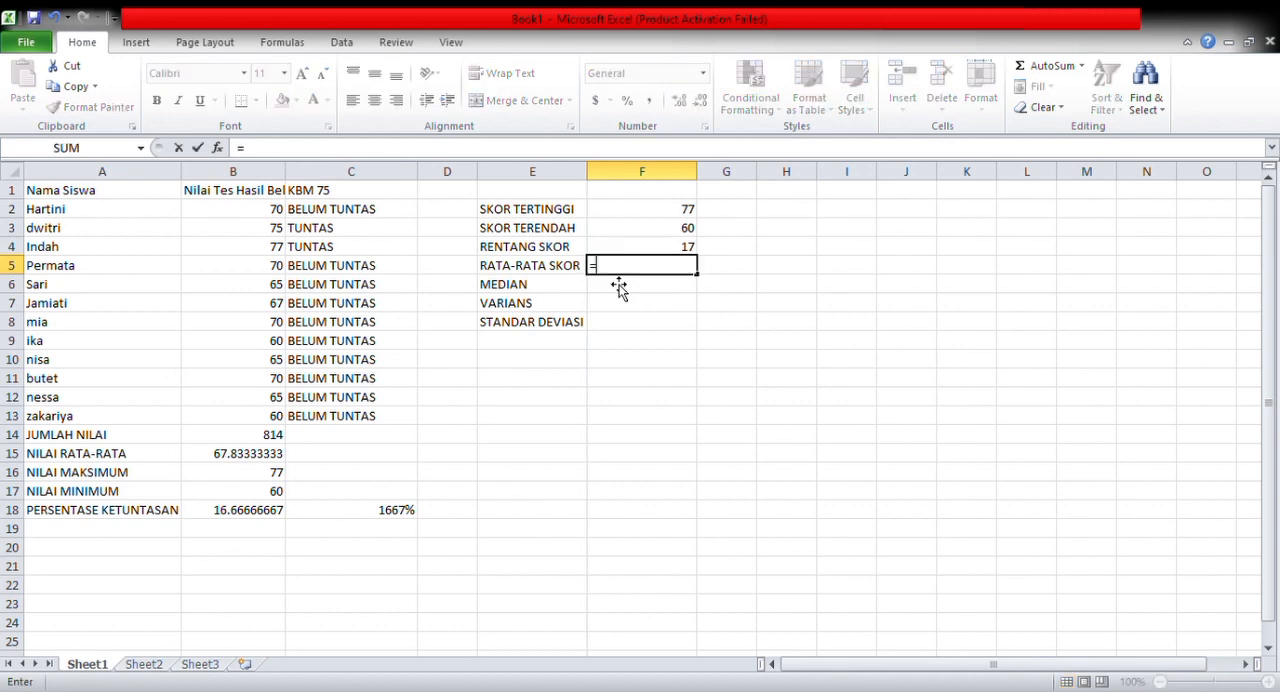
text(AVAGE)
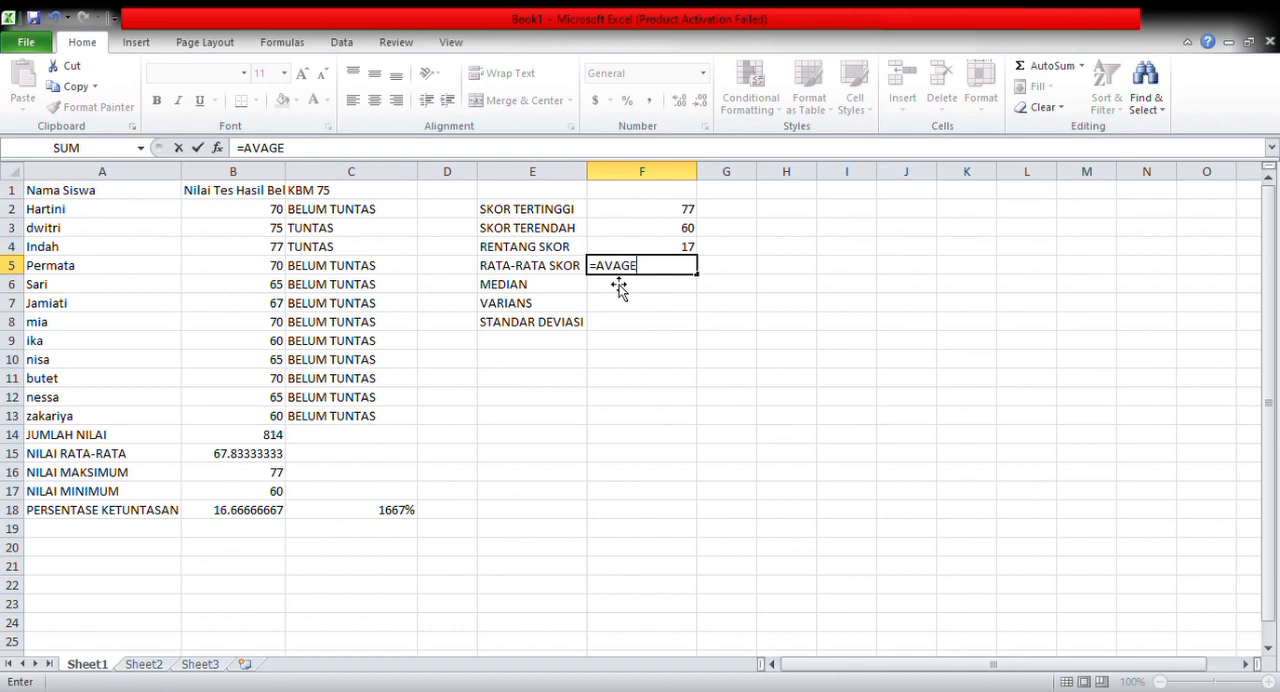
key(BackSpace)
key(BackSpace)
key(BackSpace)
text(ERAGE)
text((B2:B13))
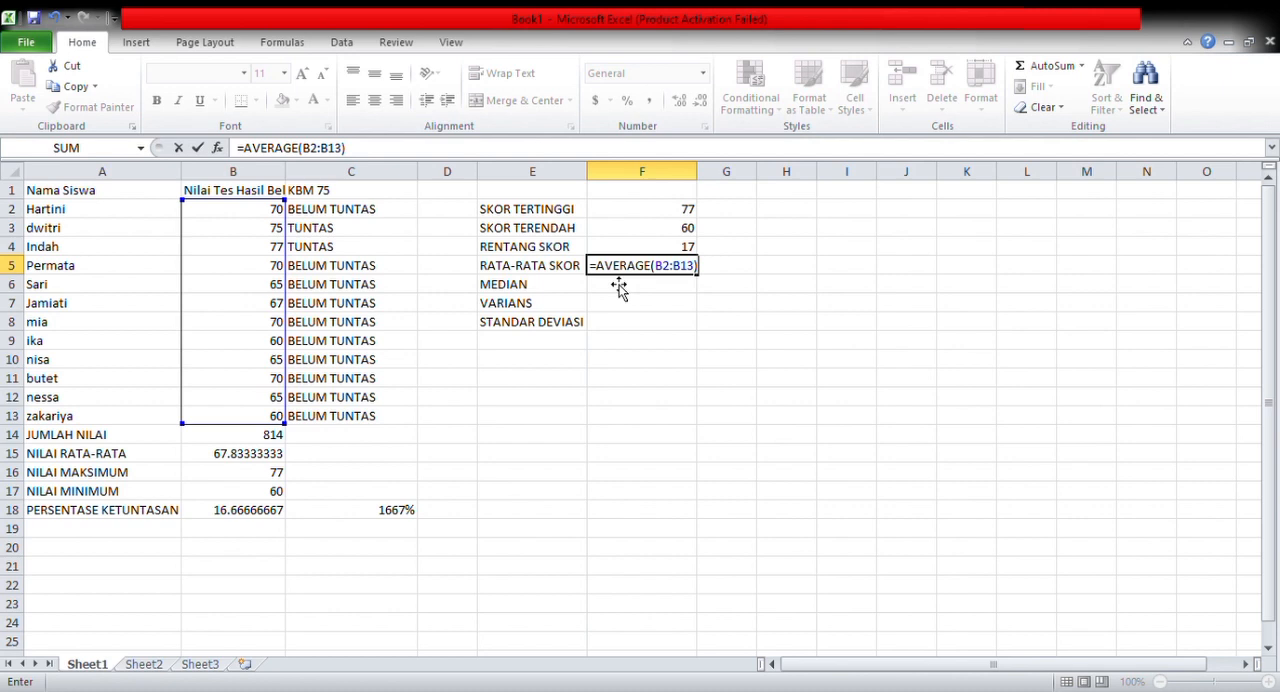
key(Return)
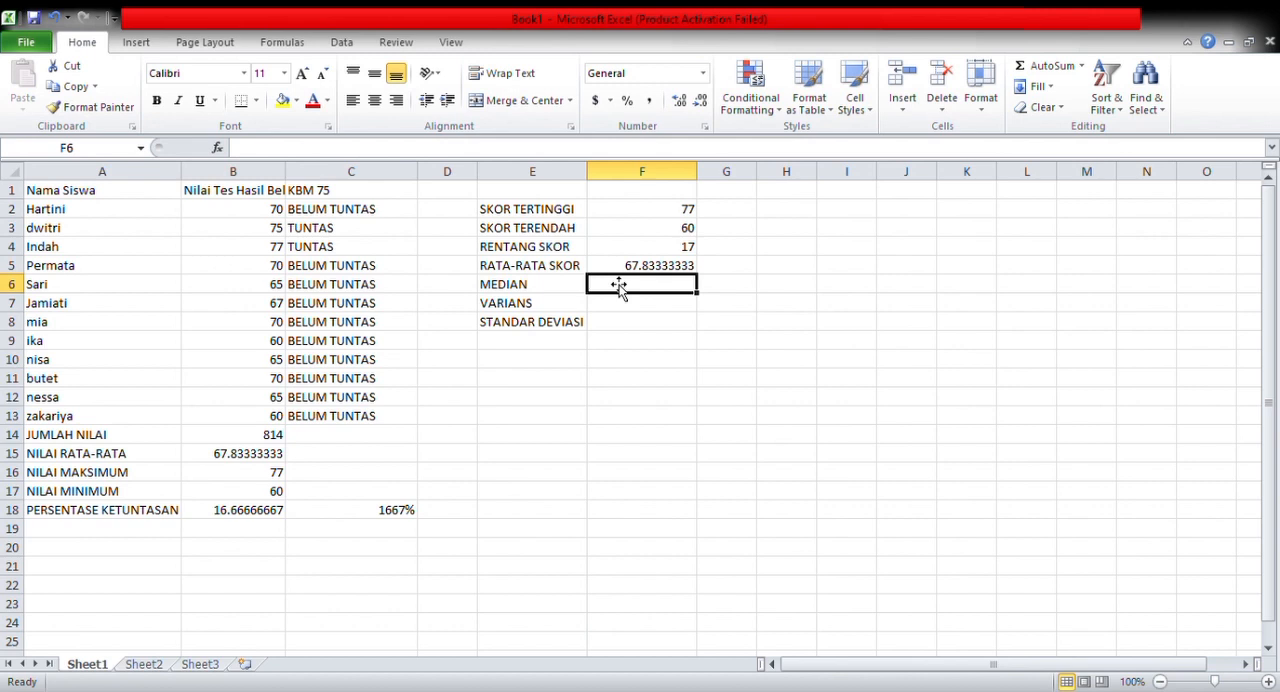
Enter the formula =MEDIAN(B2:B13) in cell F6 beside the MEDIAN label
text(=MEDIAN)
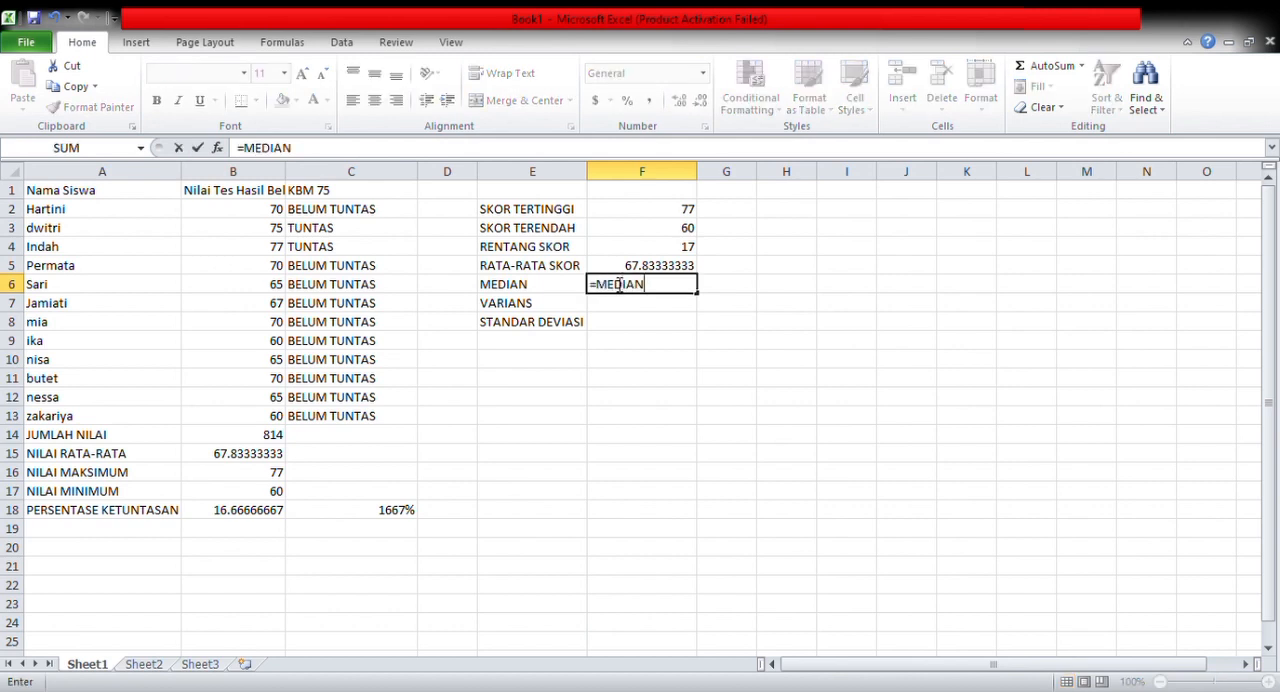
text((B2:B13))
key(Return)
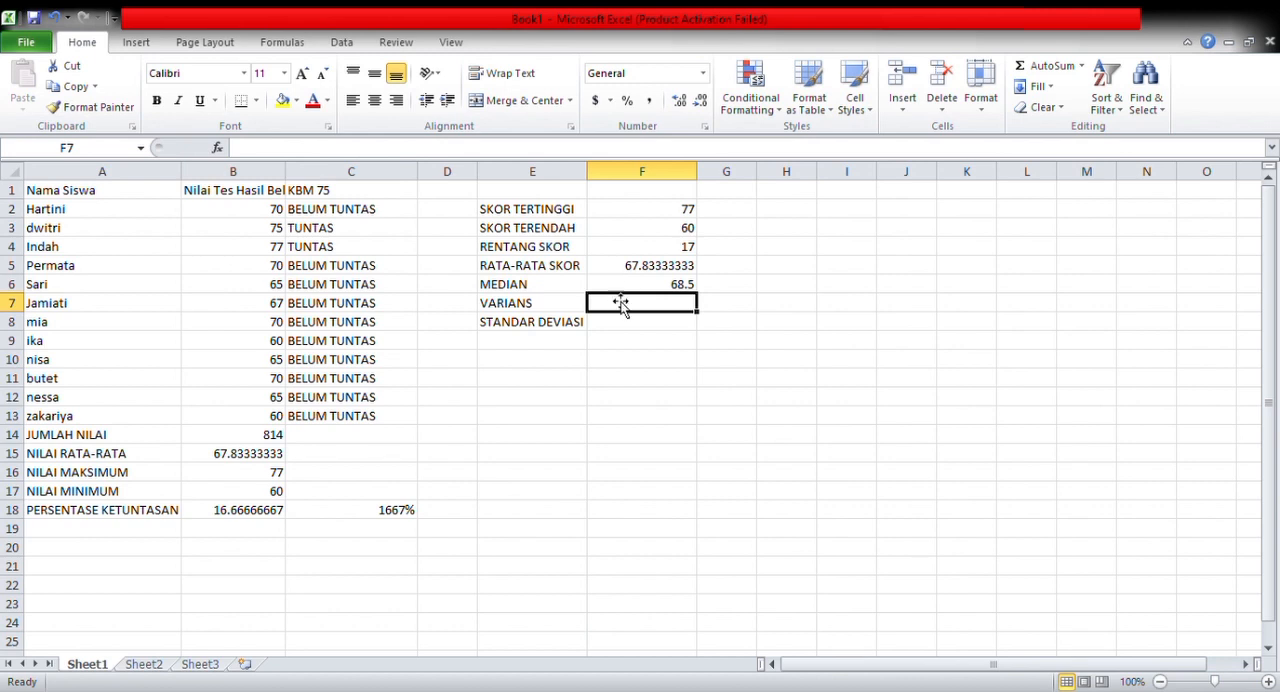
Enter the sample variance formula =VAR.S(B2:B13) in cell F7 beside VARIANS
text(=VA)
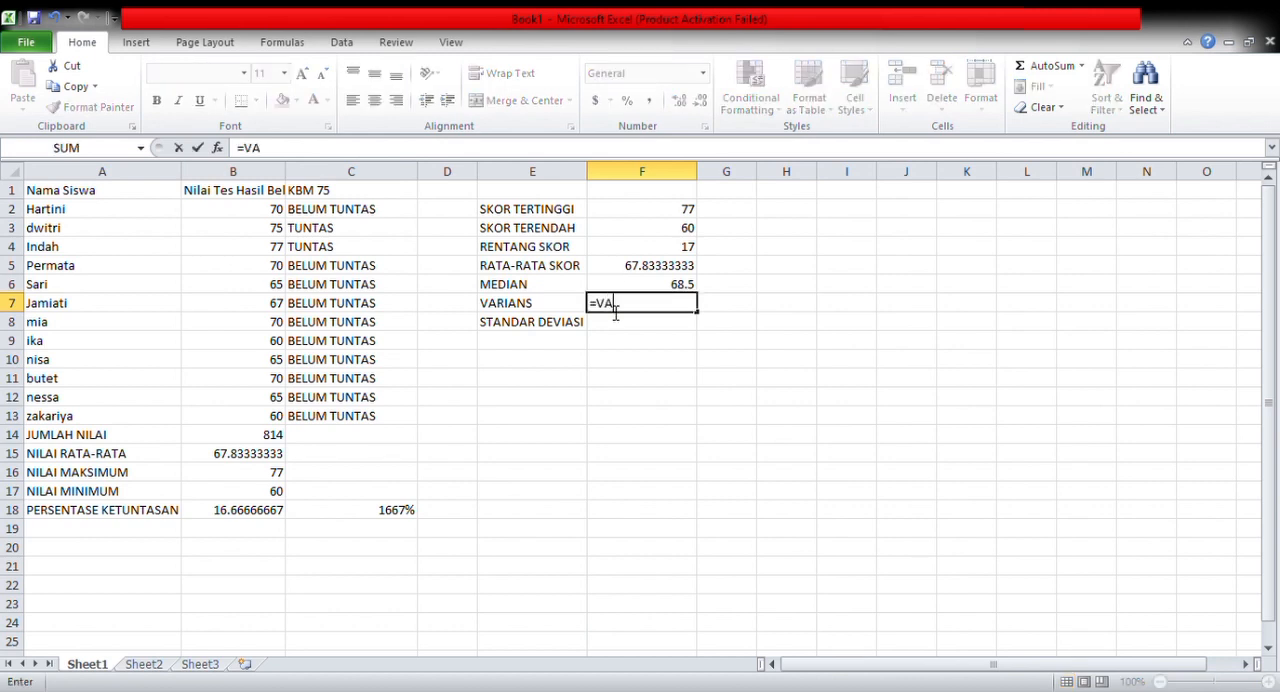
text(R.S(B2:)
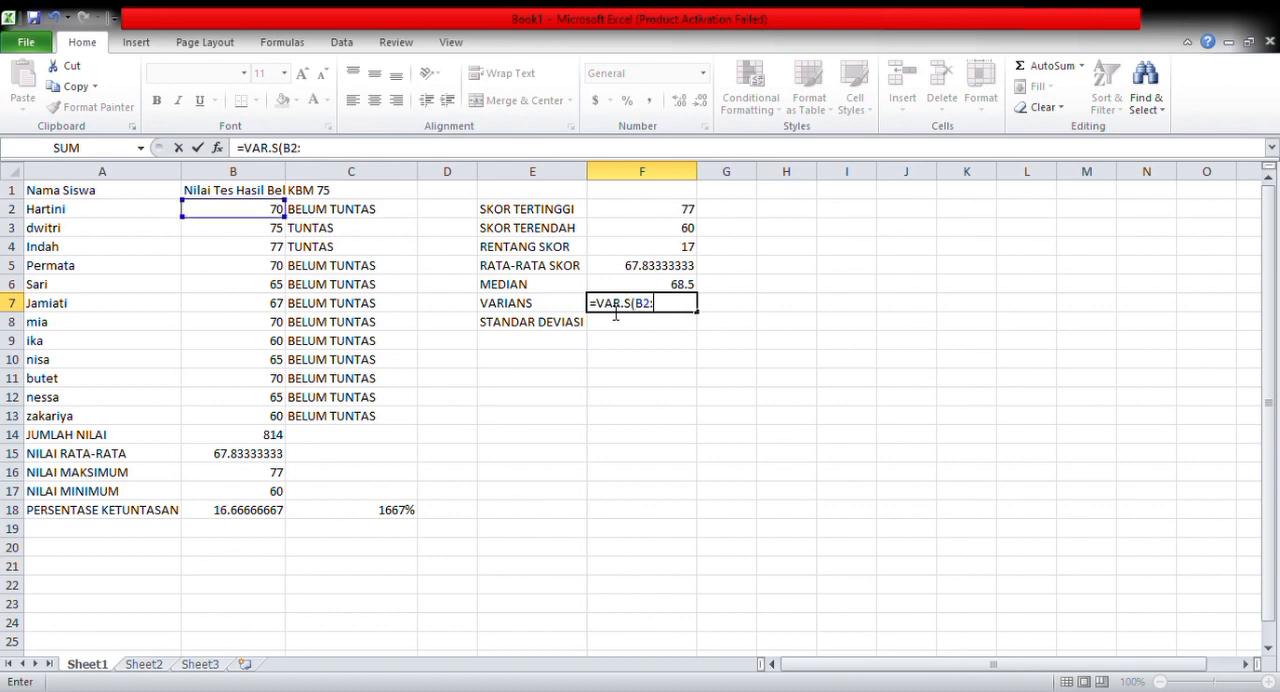
text(B13)
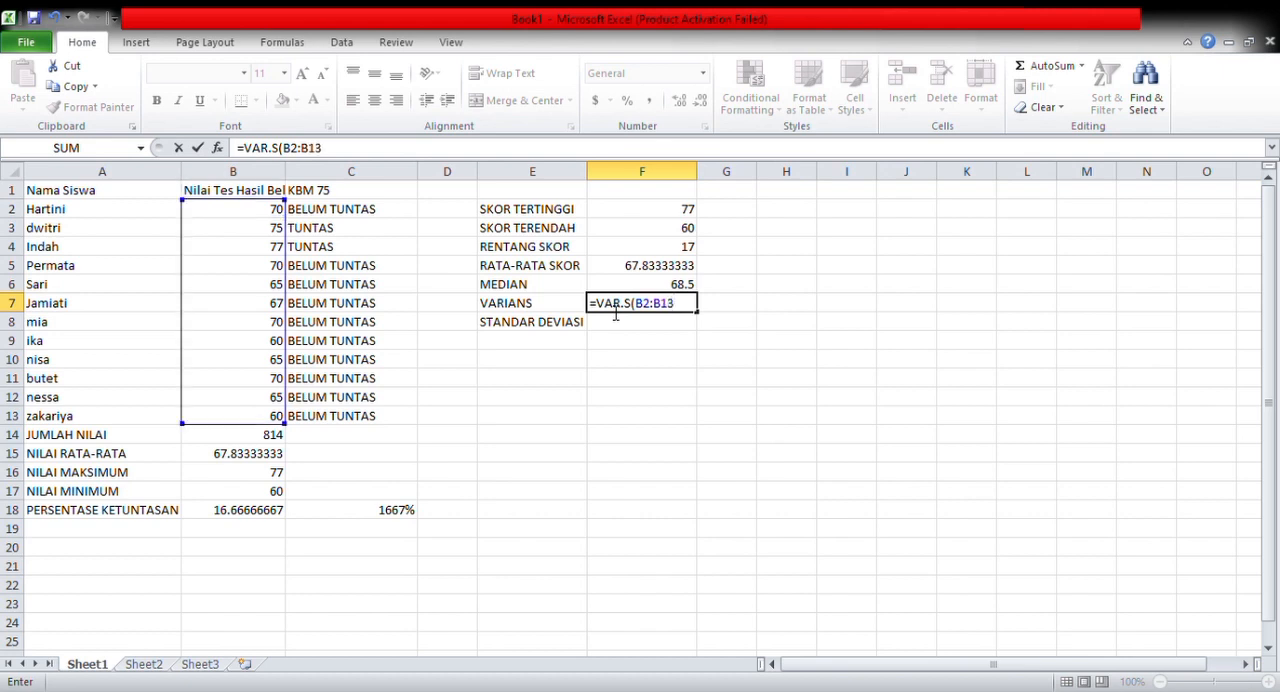
text())
key(Return)
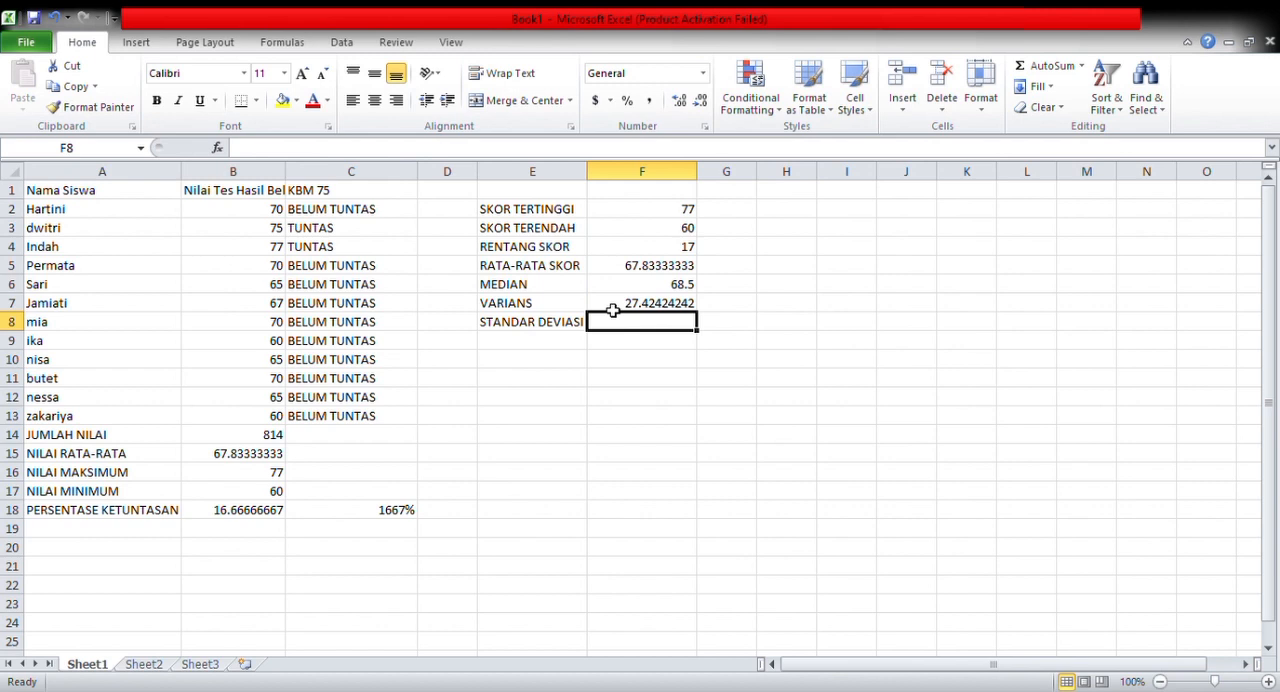
Enter the sample standard deviation formula =STDEV.S(B2:B13) in cell F8 beside STANDAR DEVIASI
text(=STDEV)
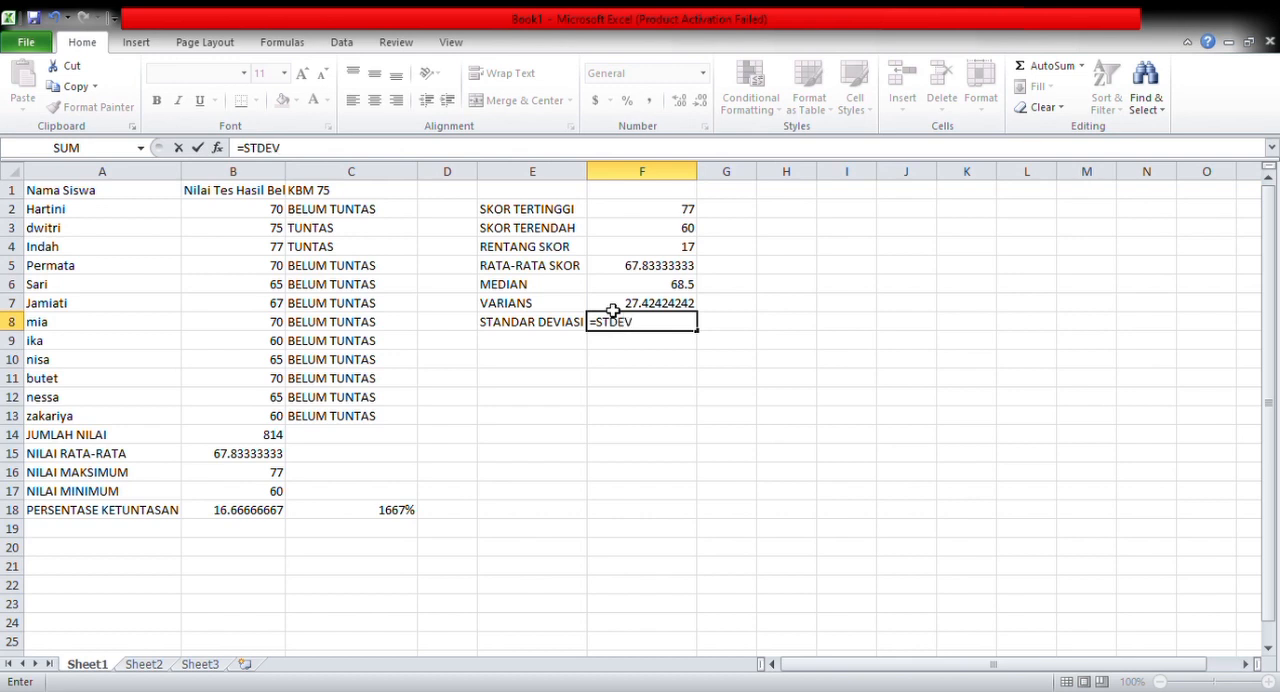
text(.S(B2)
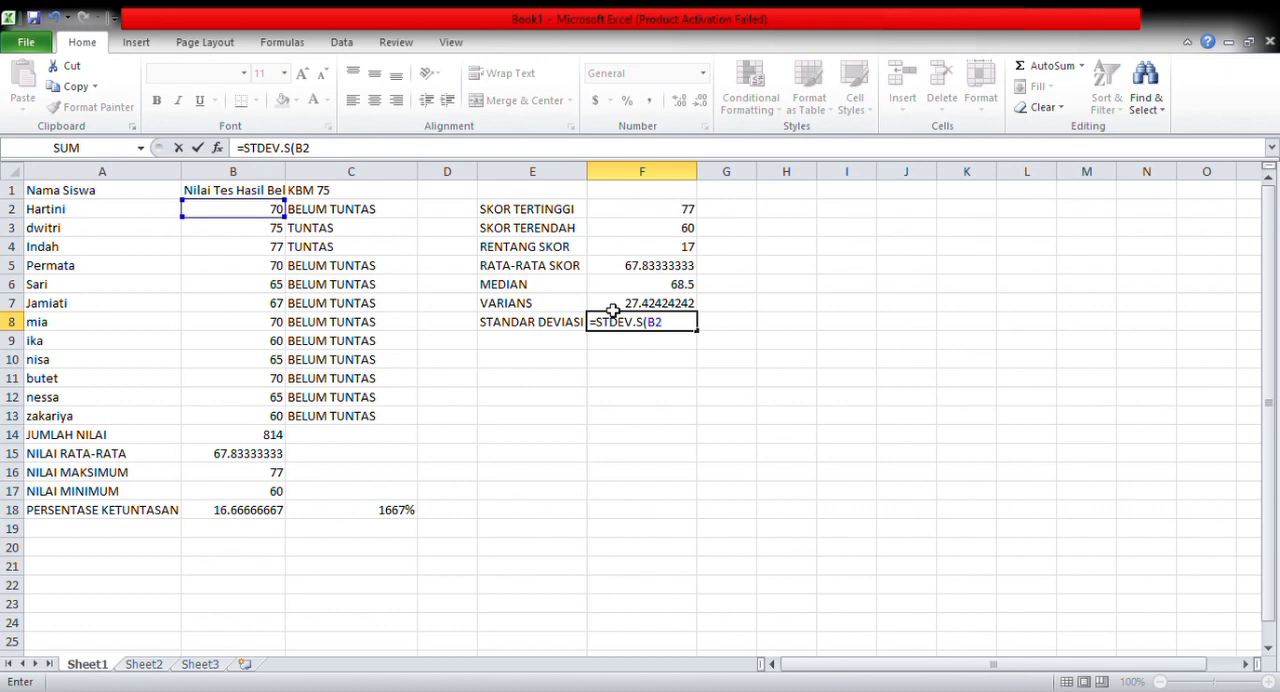
text(:)
text(13))
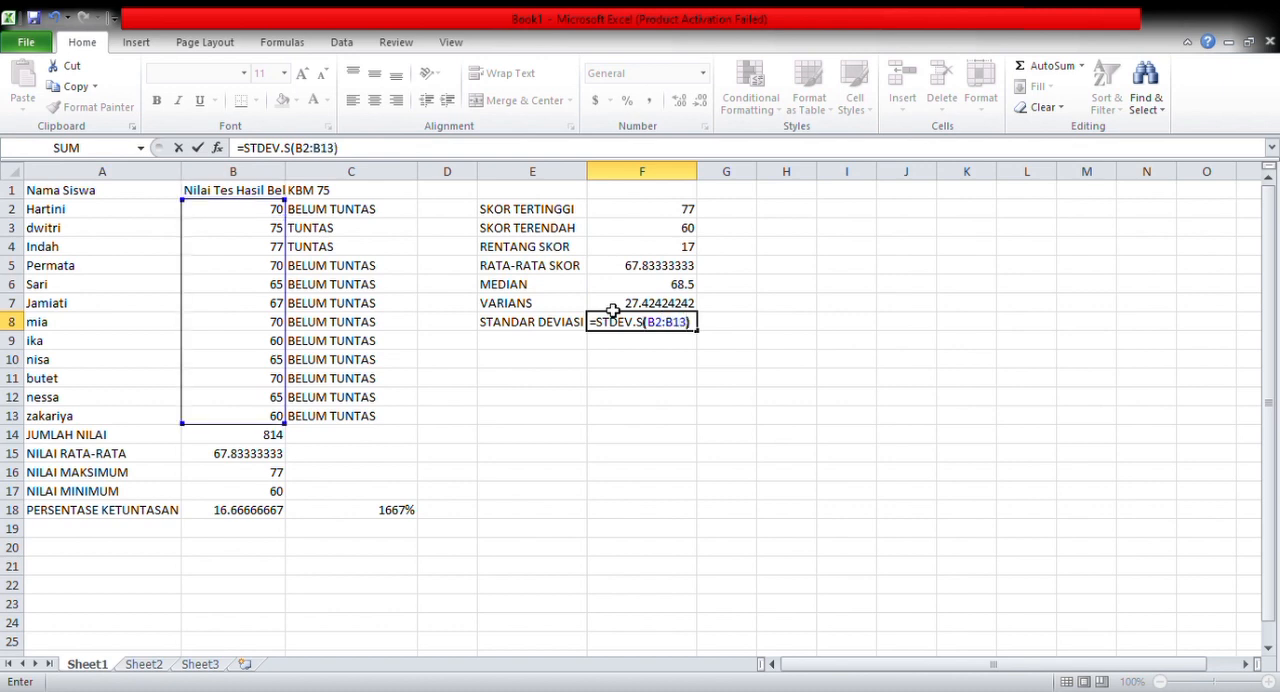
key(Return)
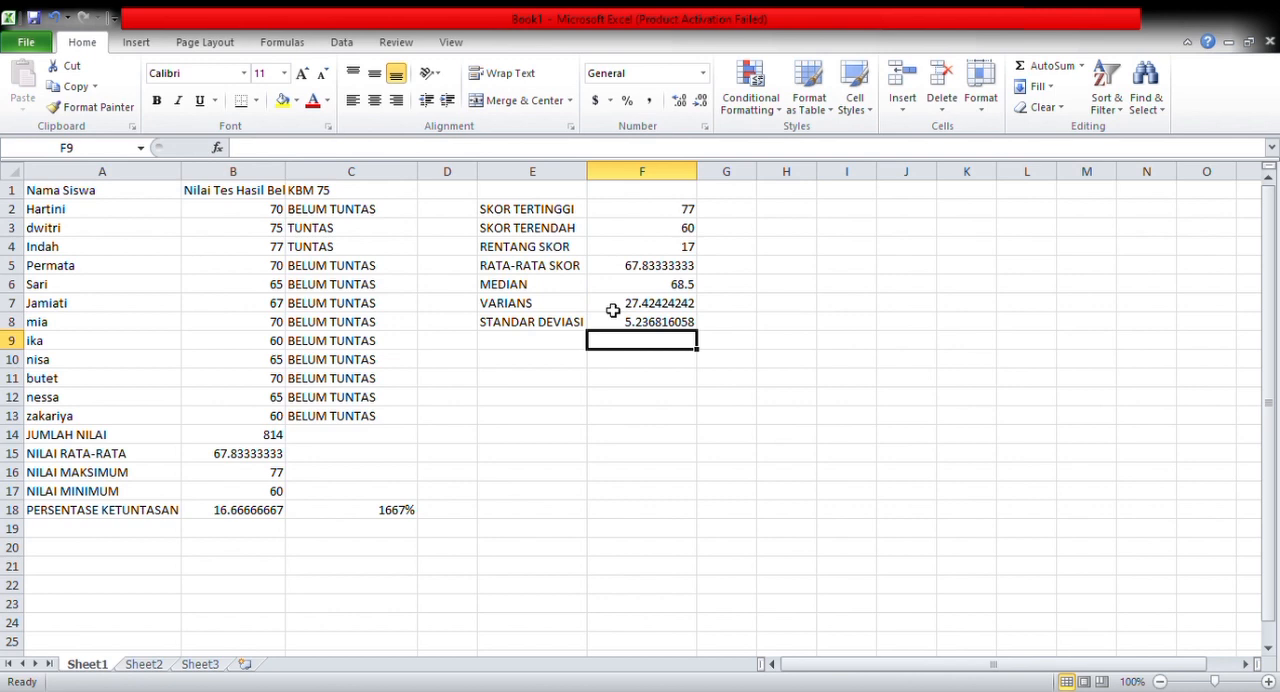